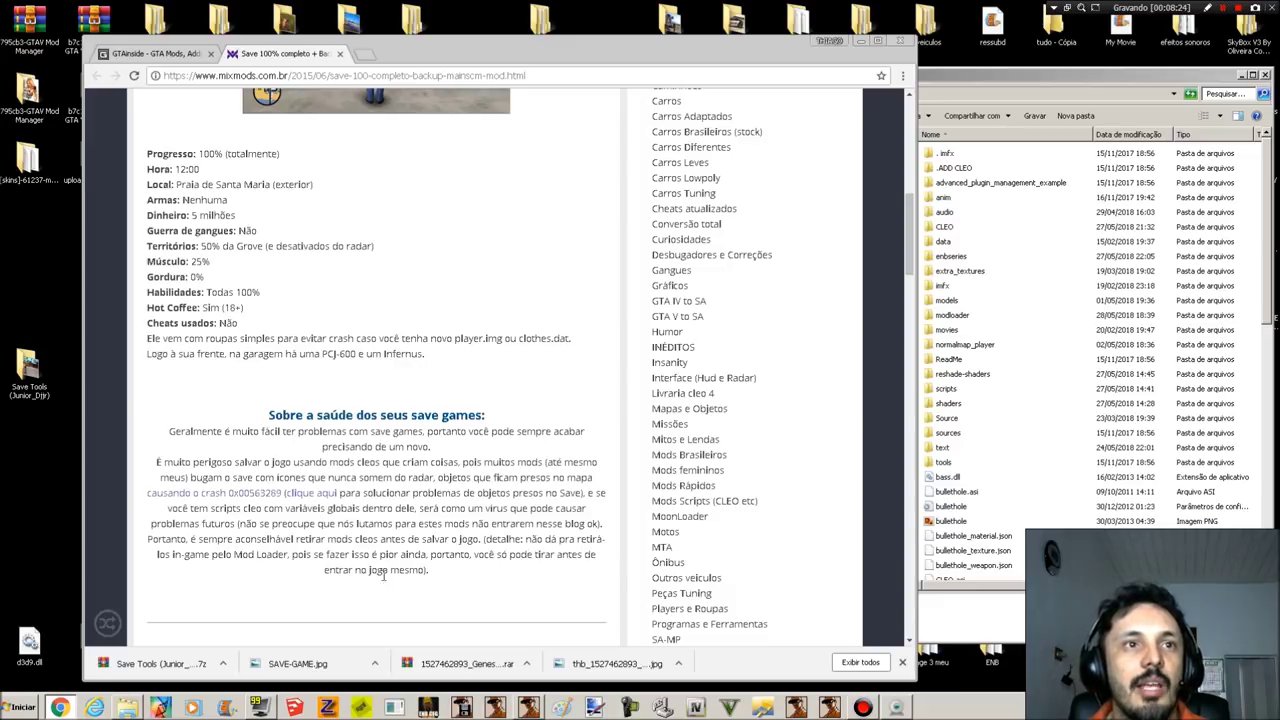
Step: Read the save's compatibility note on the mod page, highlighting the usage recommendation and the main.scm file name
{"action": "scroll", "coordinate": [505, 605], "scroll_direction": "down", "scroll_amount": 3}
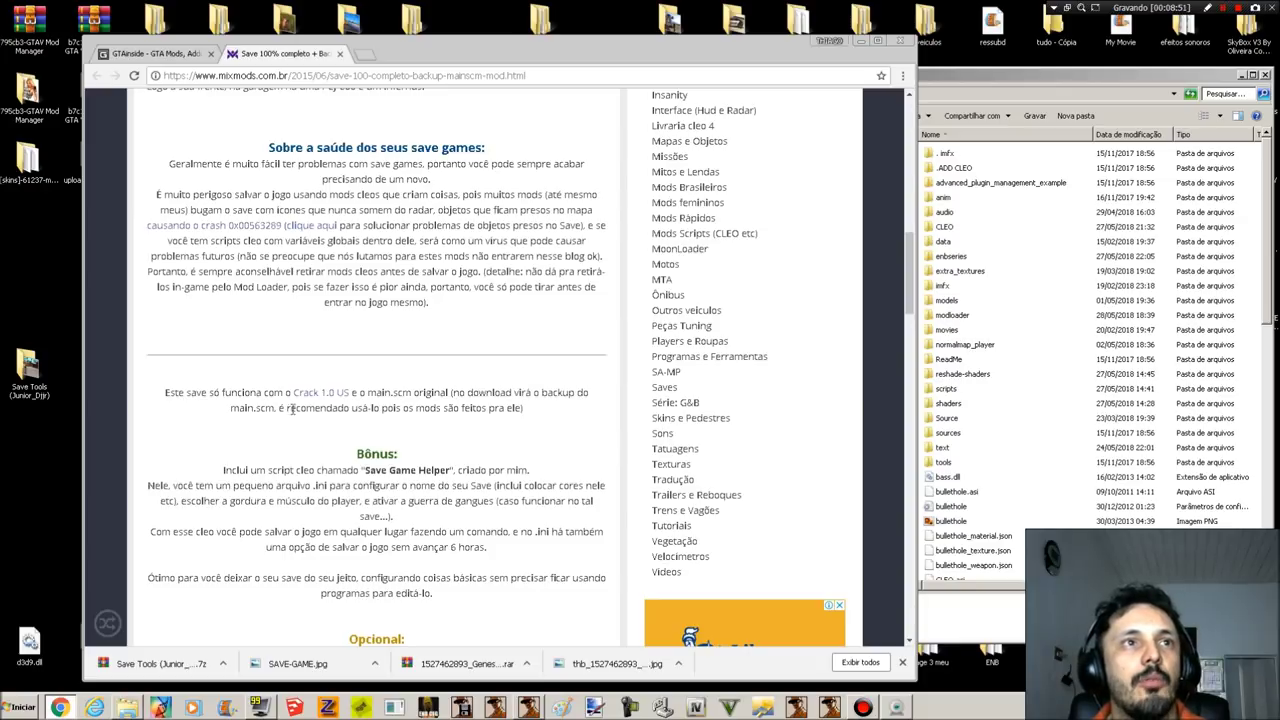
{"action": "left_click_drag", "start_coordinate": [381, 413], "coordinate": [279, 410]}
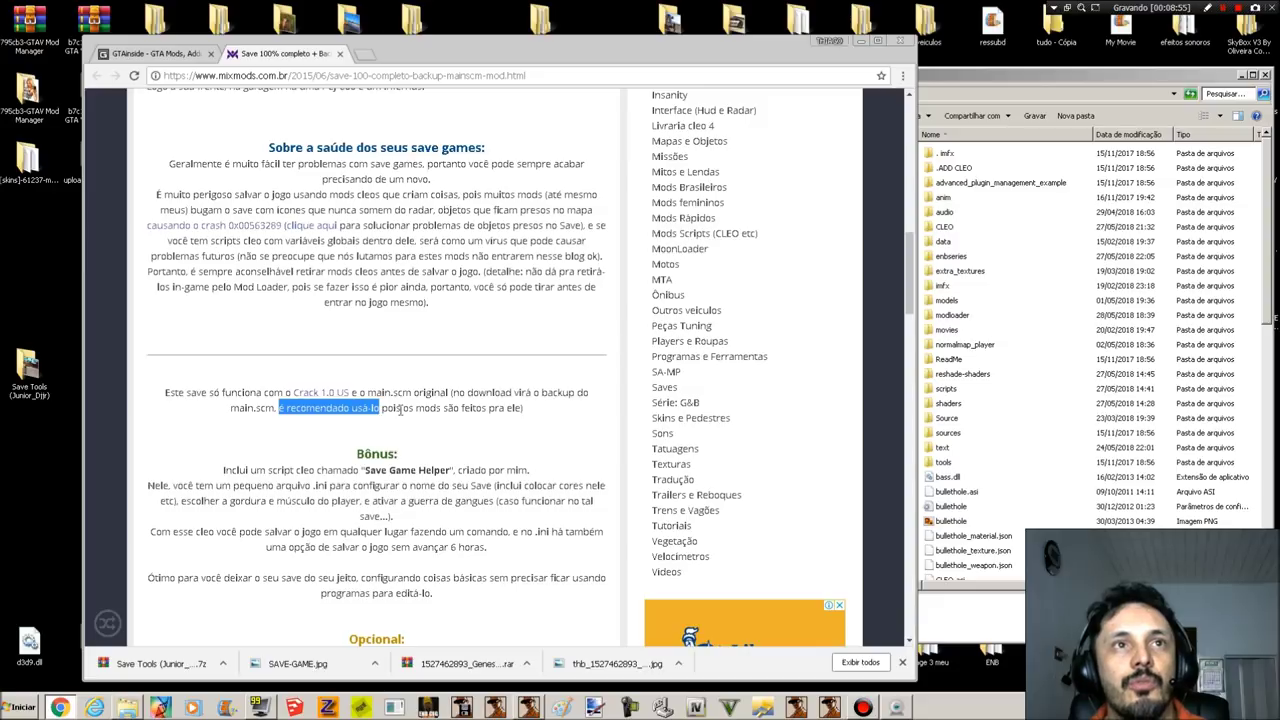
{"action": "left_click", "coordinate": [521, 410]}
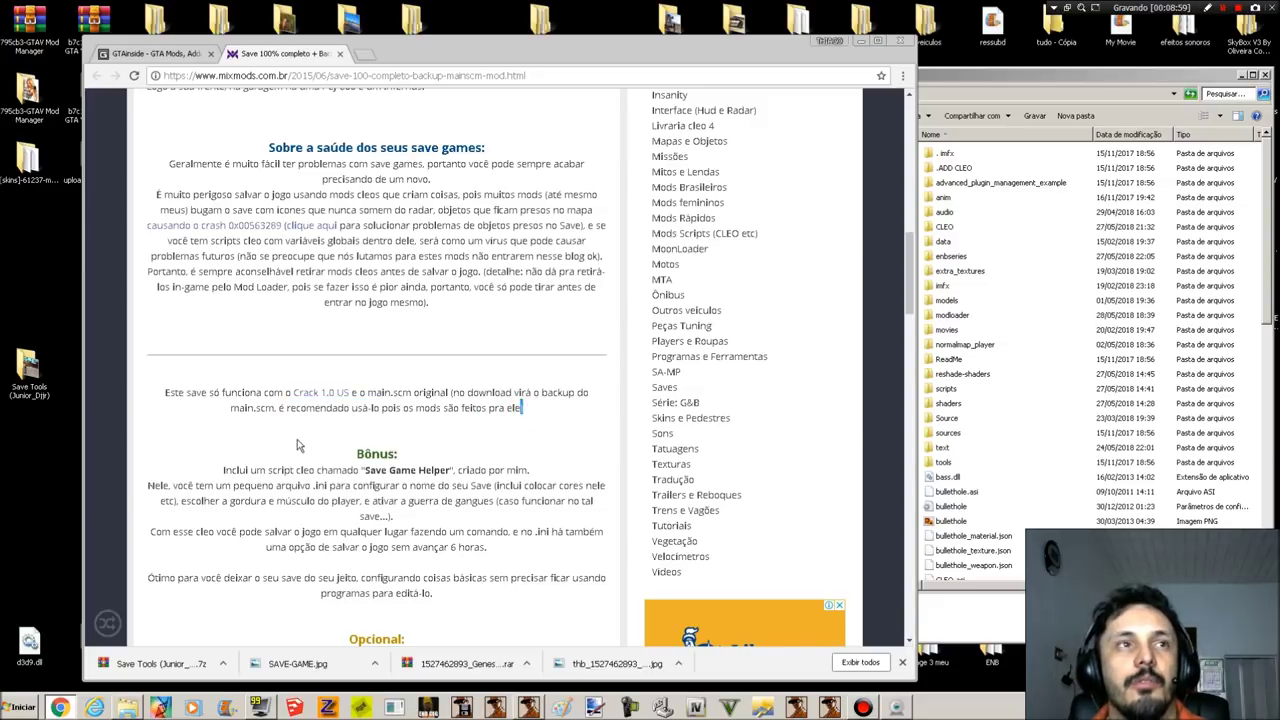
{"action": "left_click_drag", "start_coordinate": [233, 408], "coordinate": [274, 408]}
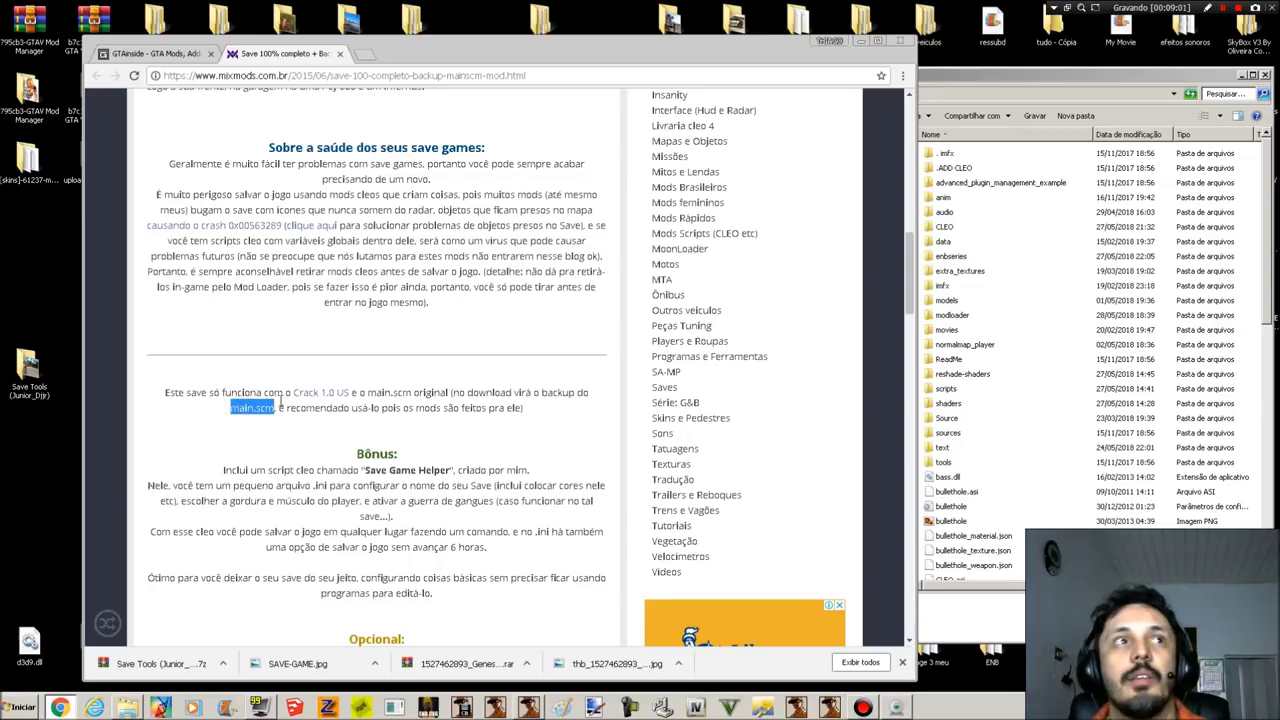
Step: Inspect the main.scm and script files in the Save Tools folder under Backup main.scm > data > script, closing the folder when done
{"action": "left_click", "coordinate": [38, 390]}
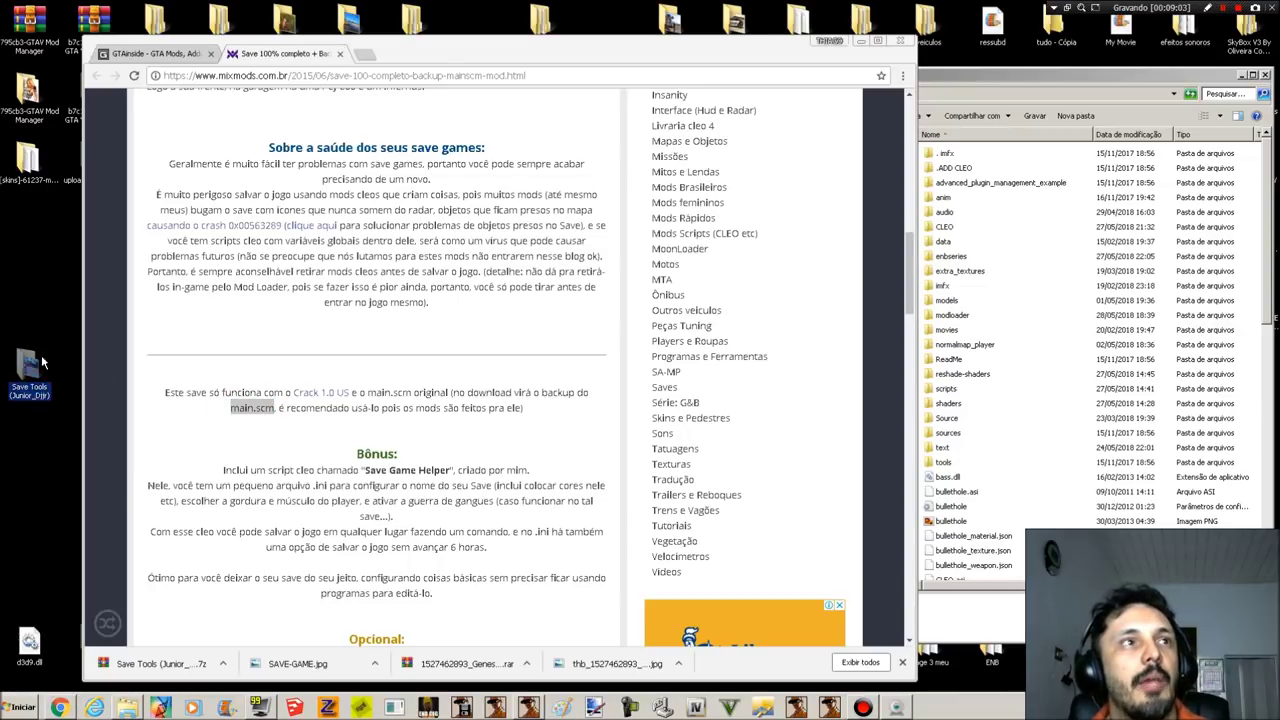
{"action": "double_click", "coordinate": [35, 372]}
{"action": "left_click_drag", "start_coordinate": [142, 27], "coordinate": [209, 72]}
{"action": "left_click", "coordinate": [240, 190]}
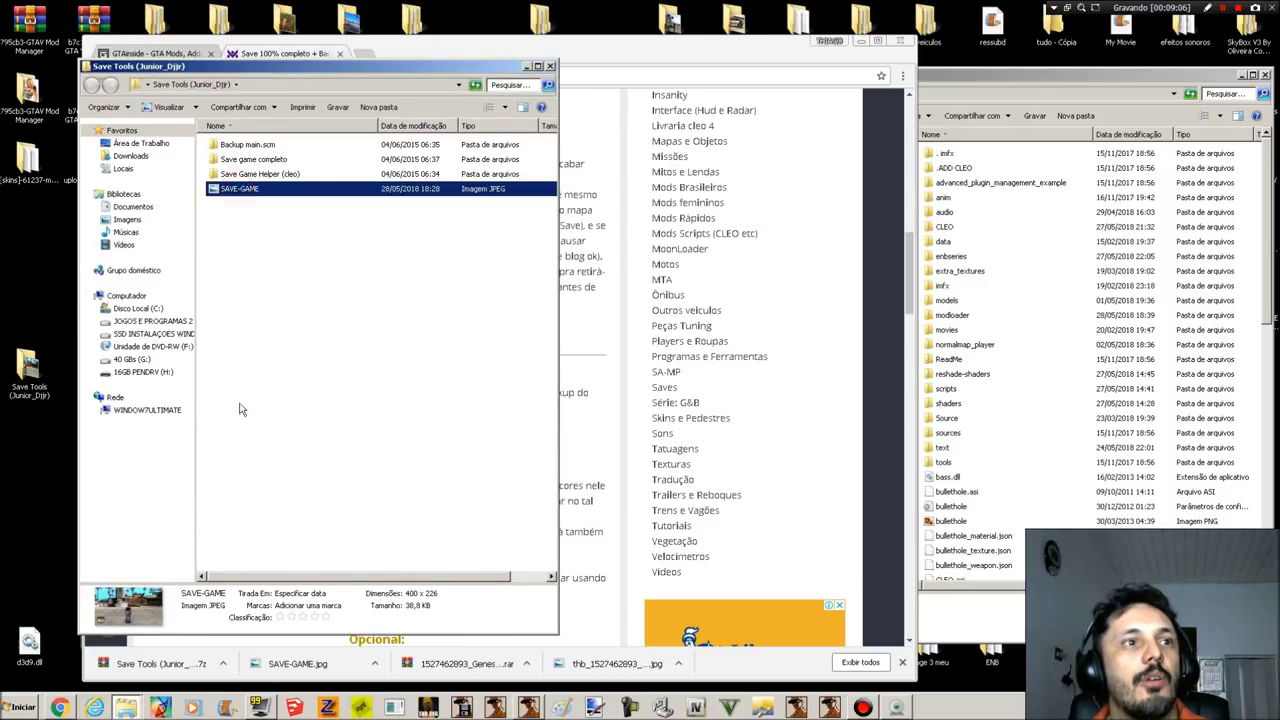
{"action": "left_click", "coordinate": [240, 146]}
{"action": "double_click", "coordinate": [268, 148]}
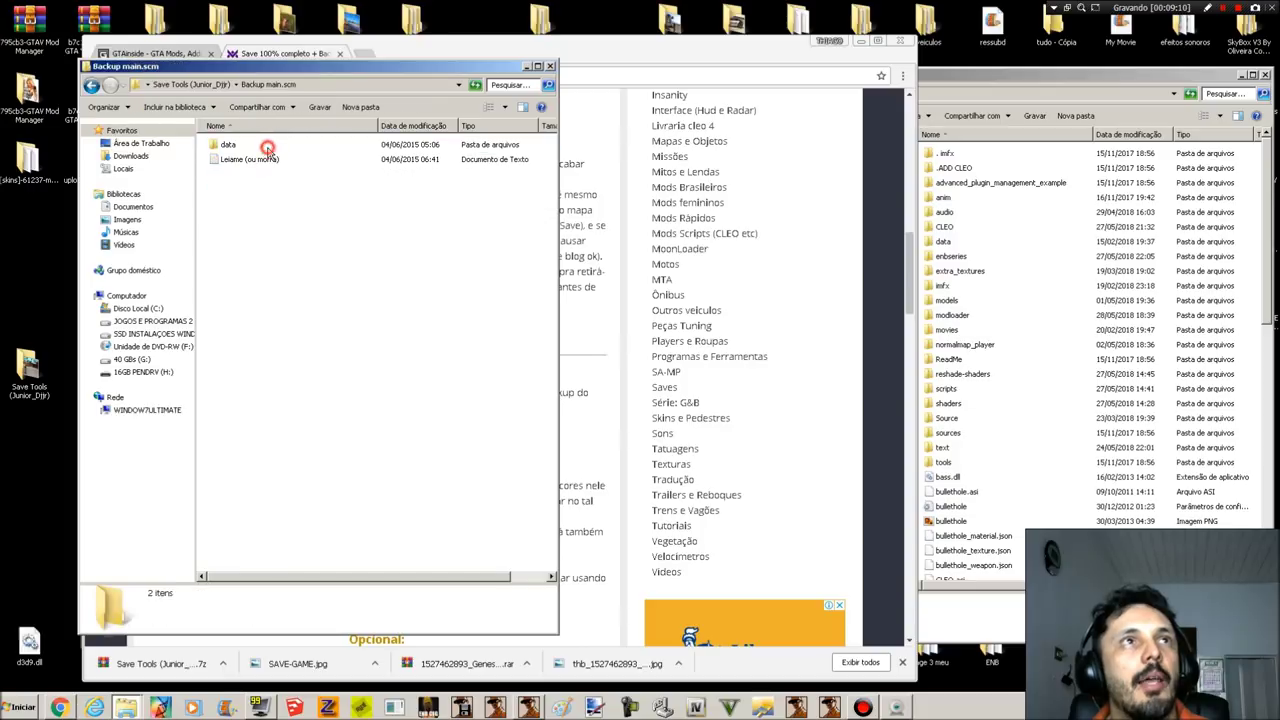
{"action": "double_click", "coordinate": [226, 150]}
{"action": "double_click", "coordinate": [226, 150]}
{"action": "left_click_drag", "start_coordinate": [264, 148], "coordinate": [255, 186]}
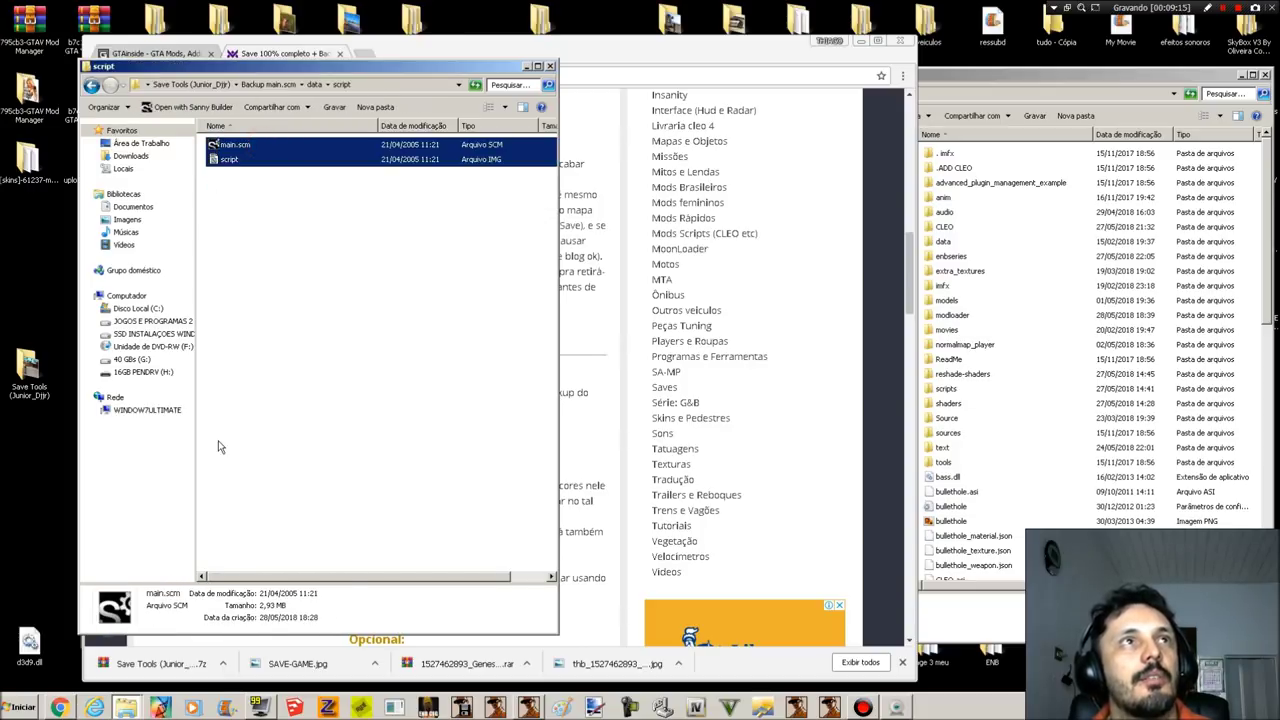
{"action": "left_click", "coordinate": [551, 67]}
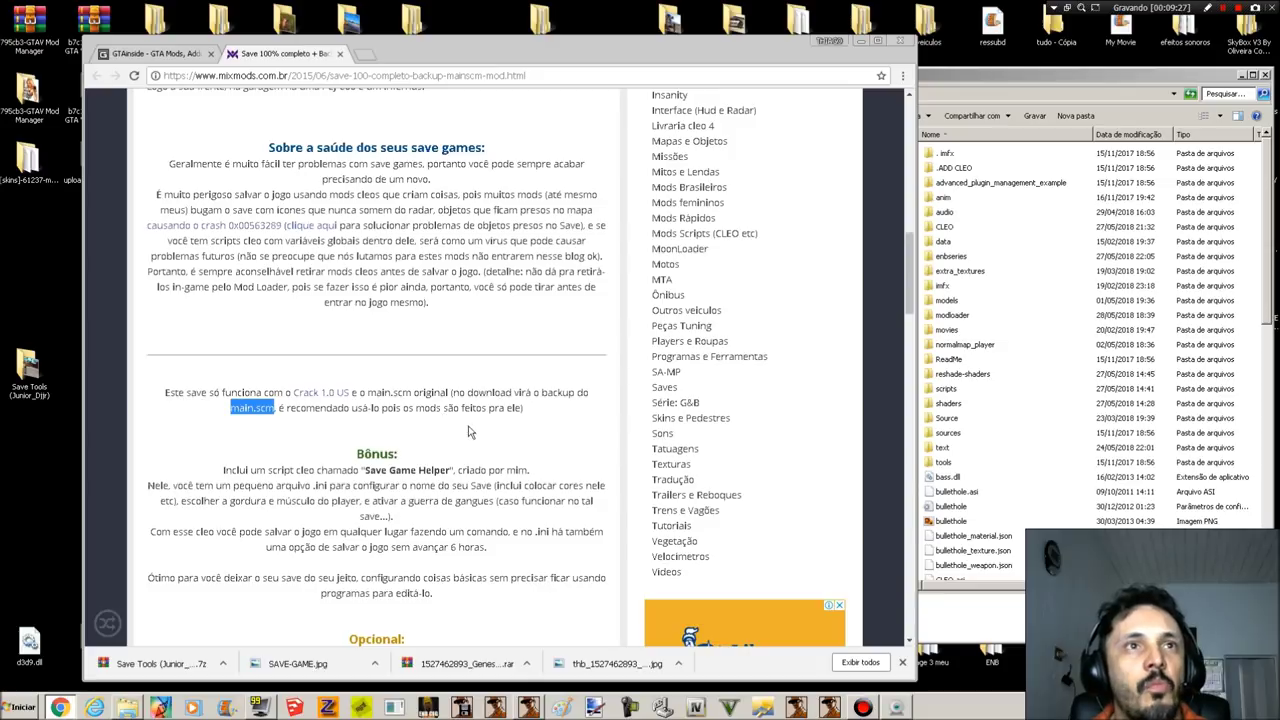
Step: Find the Bônus section about Save Game Helper on the mod page and highlight its heading
{"action": "scroll", "coordinate": [280, 500], "scroll_direction": "down", "scroll_amount": 1}
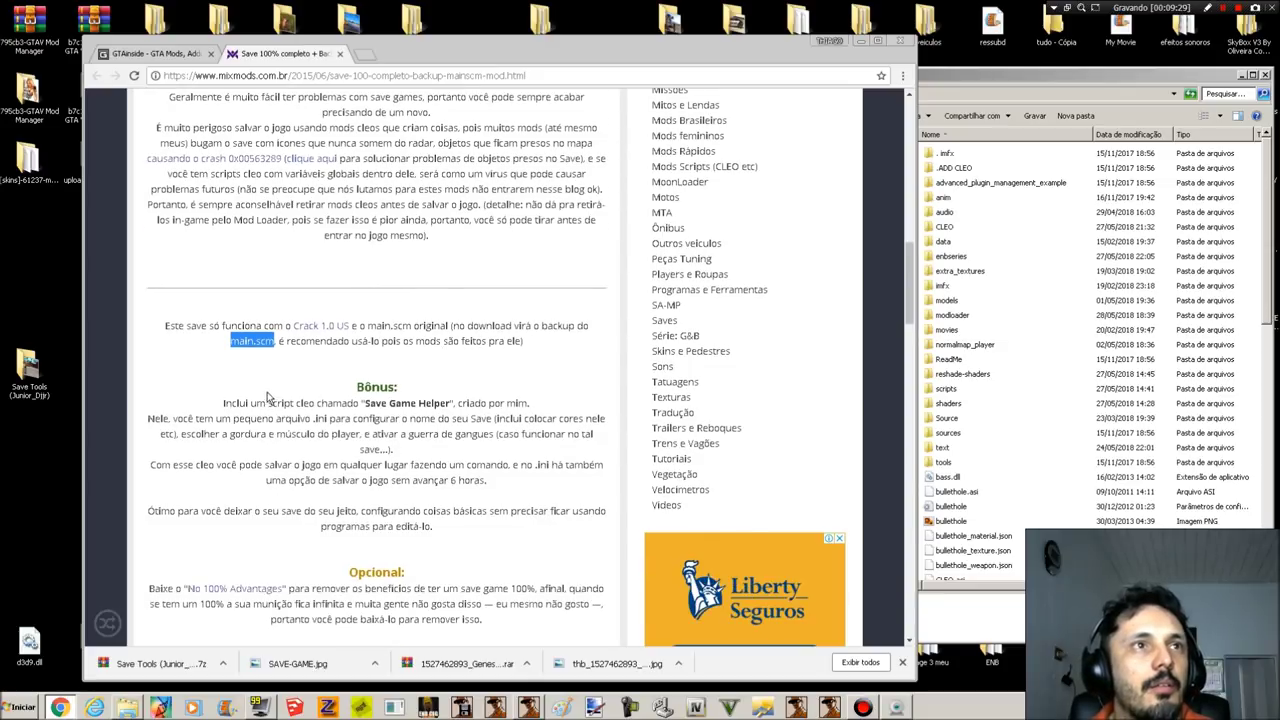
{"action": "left_click", "coordinate": [267, 385]}
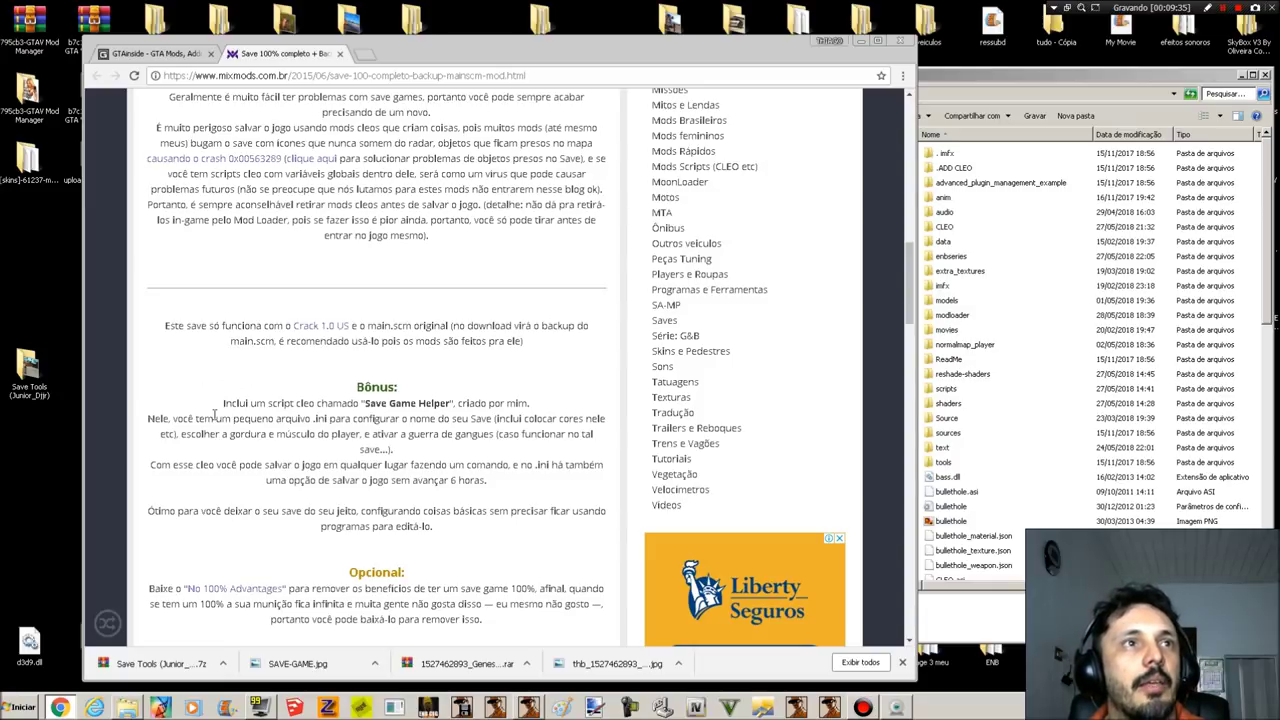
{"action": "left_click_drag", "start_coordinate": [412, 390], "coordinate": [352, 392]}
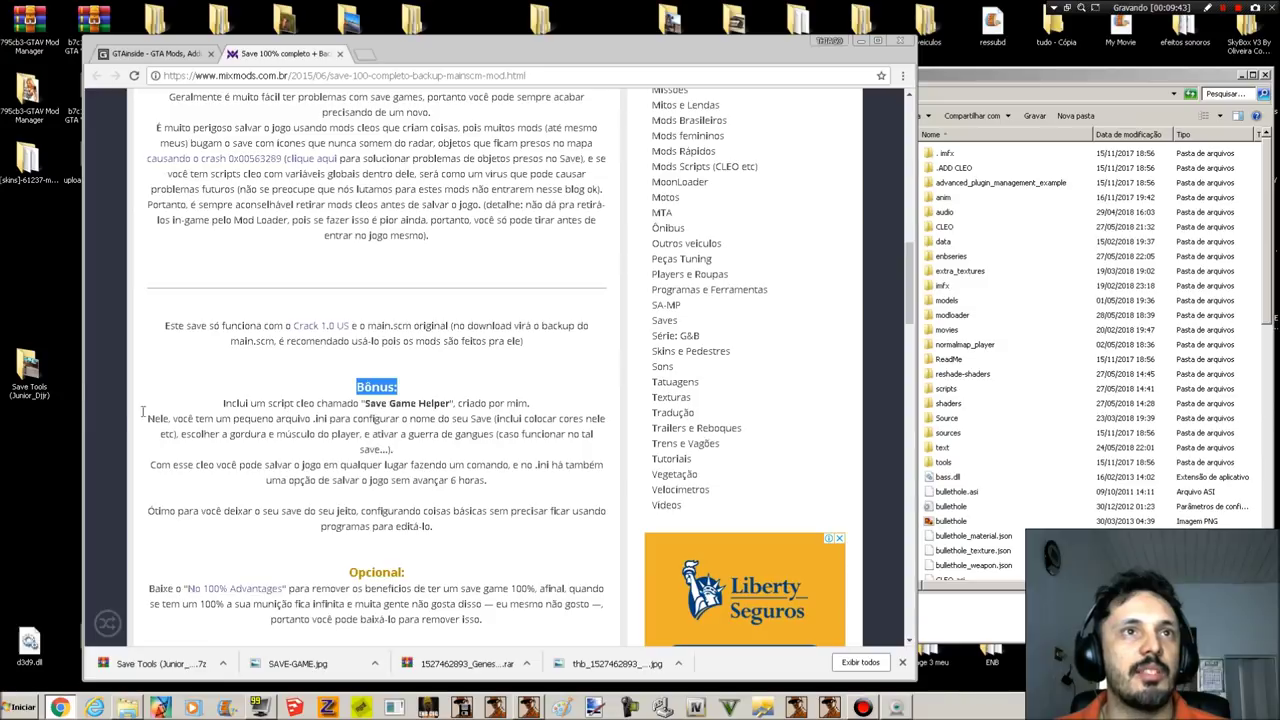
Step: View the GTASAsf5.b save under Save game completo > GTA San Andreas User Files in Save Tools, and return to the Save Tools folder
{"action": "double_click", "coordinate": [30, 372]}
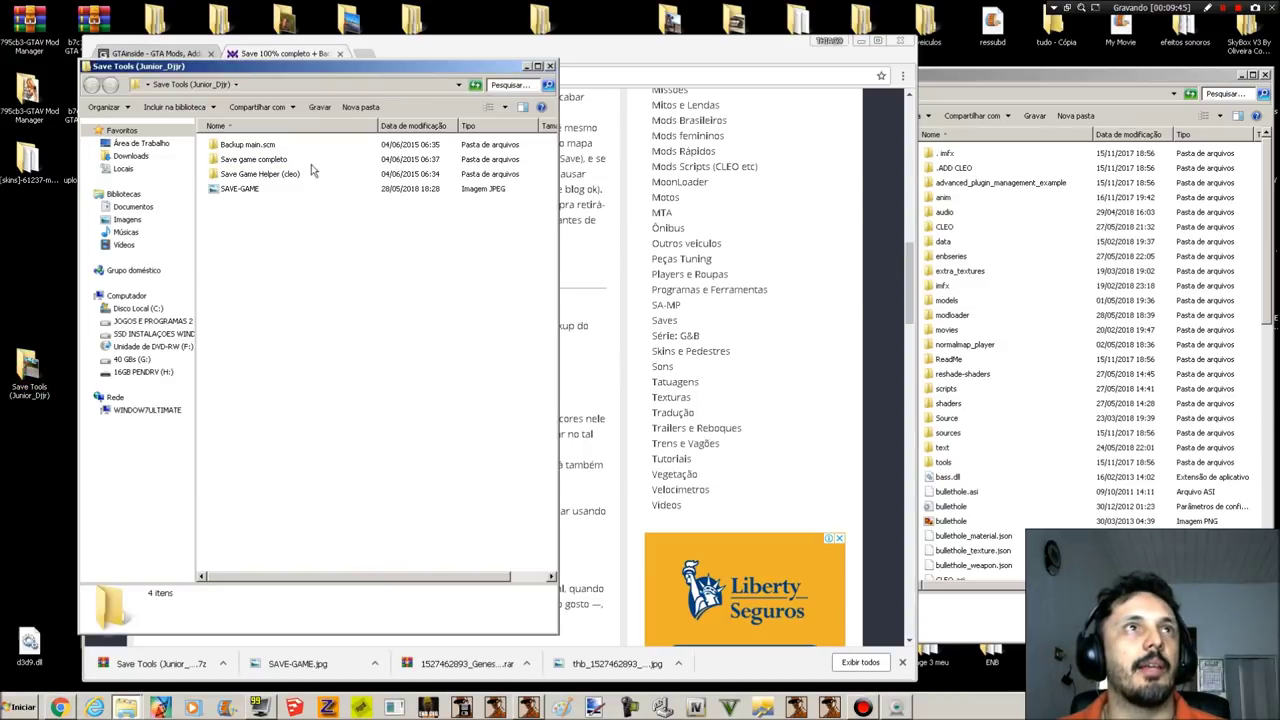
{"action": "left_click_drag", "start_coordinate": [276, 69], "coordinate": [851, 81]}
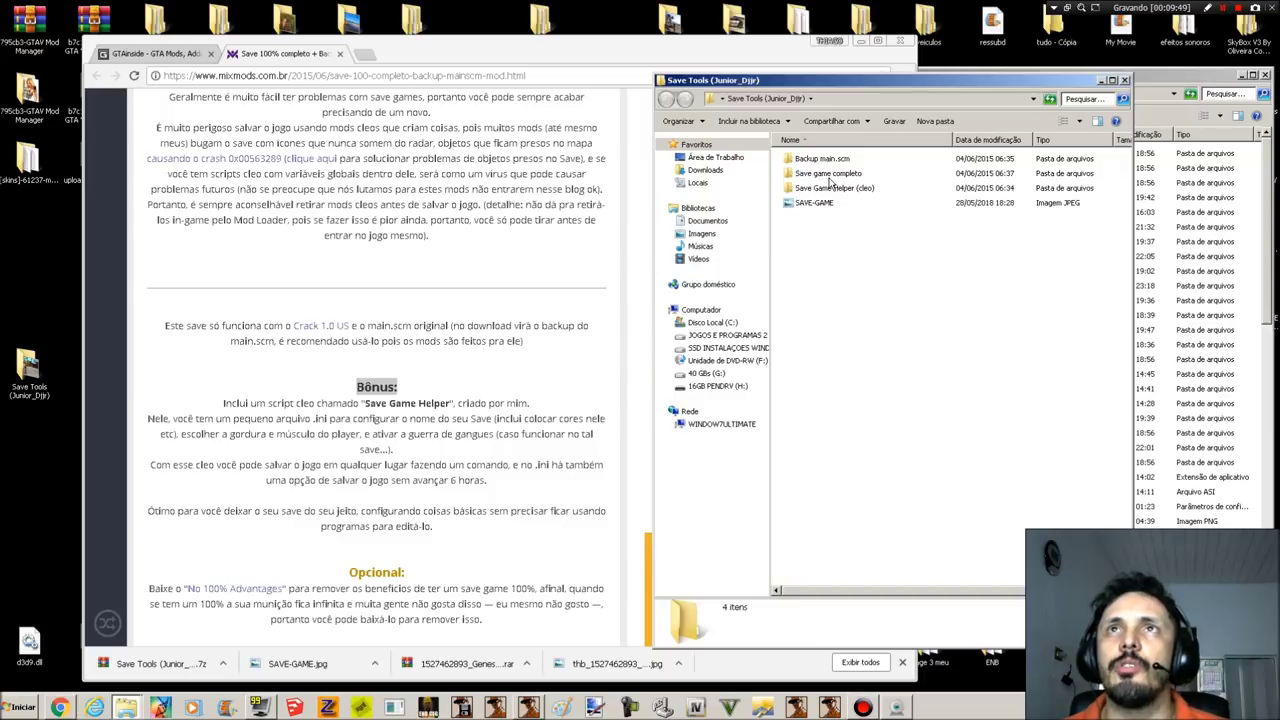
{"action": "left_click", "coordinate": [830, 176]}
{"action": "double_click", "coordinate": [862, 173]}
{"action": "double_click", "coordinate": [858, 162]}
{"action": "left_click", "coordinate": [818, 162]}
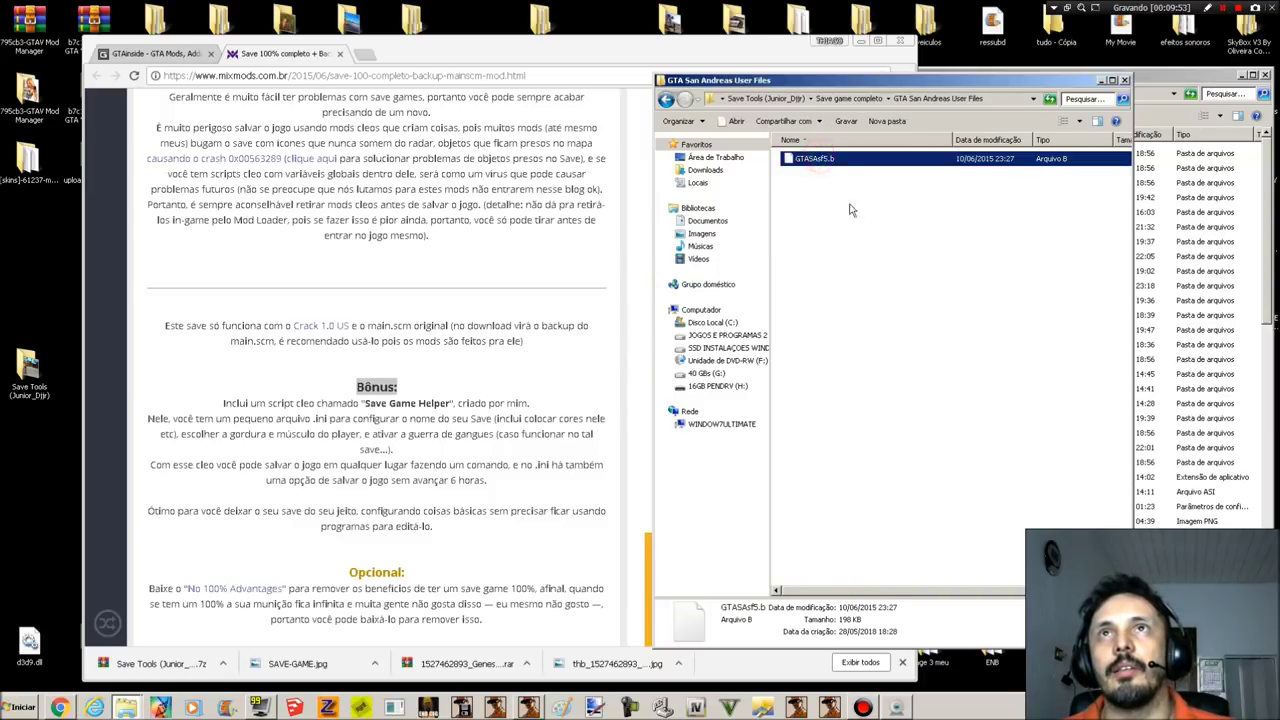
{"action": "left_click", "coordinate": [828, 168]}
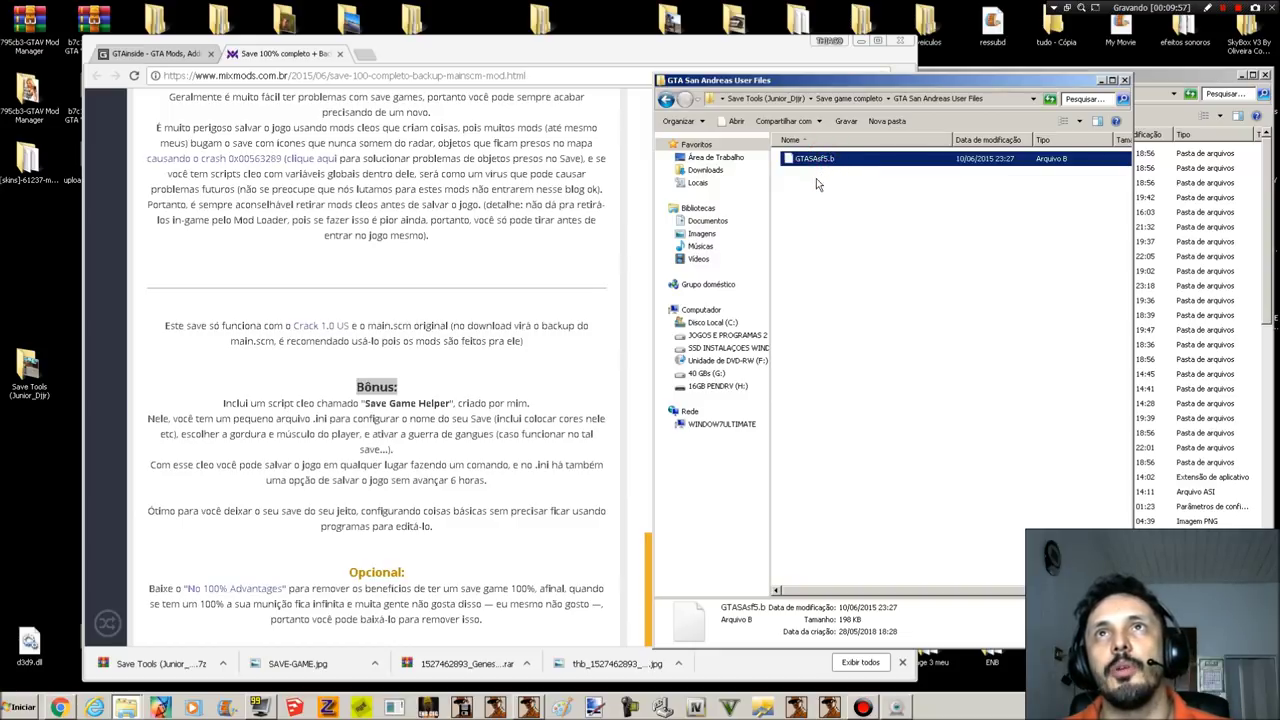
{"action": "left_click", "coordinate": [665, 100]}
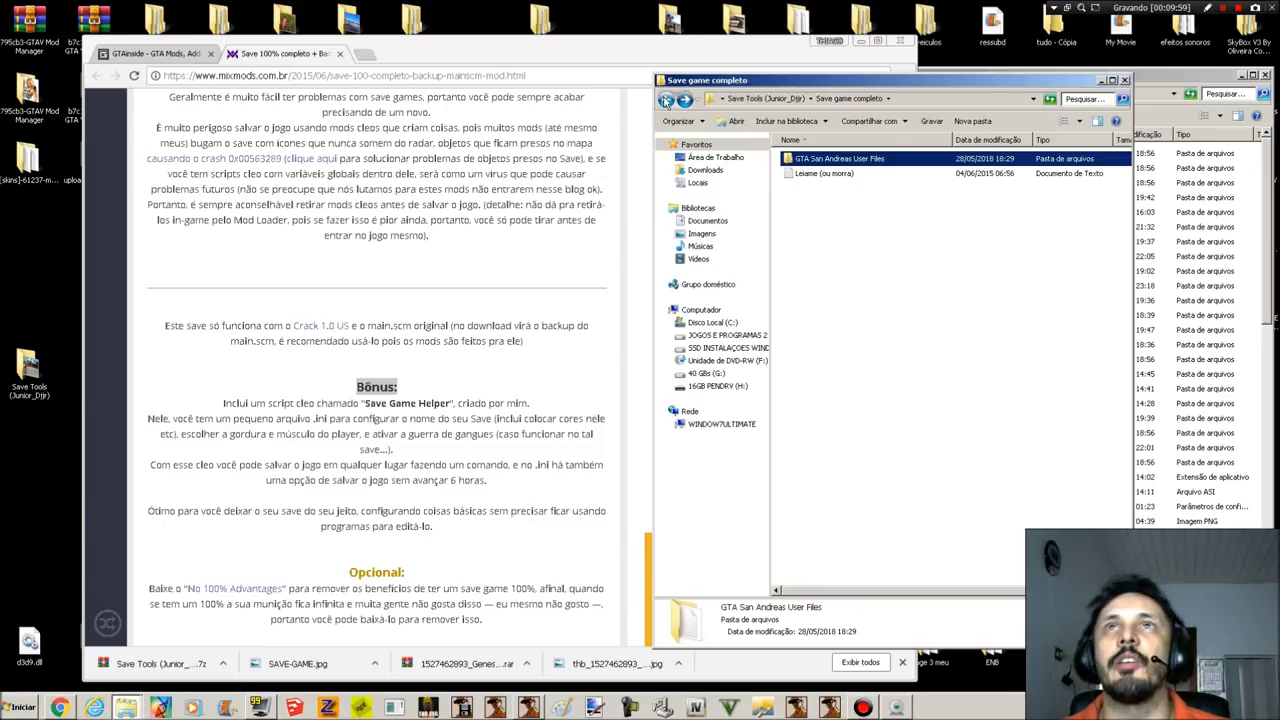
{"action": "left_click", "coordinate": [665, 100]}
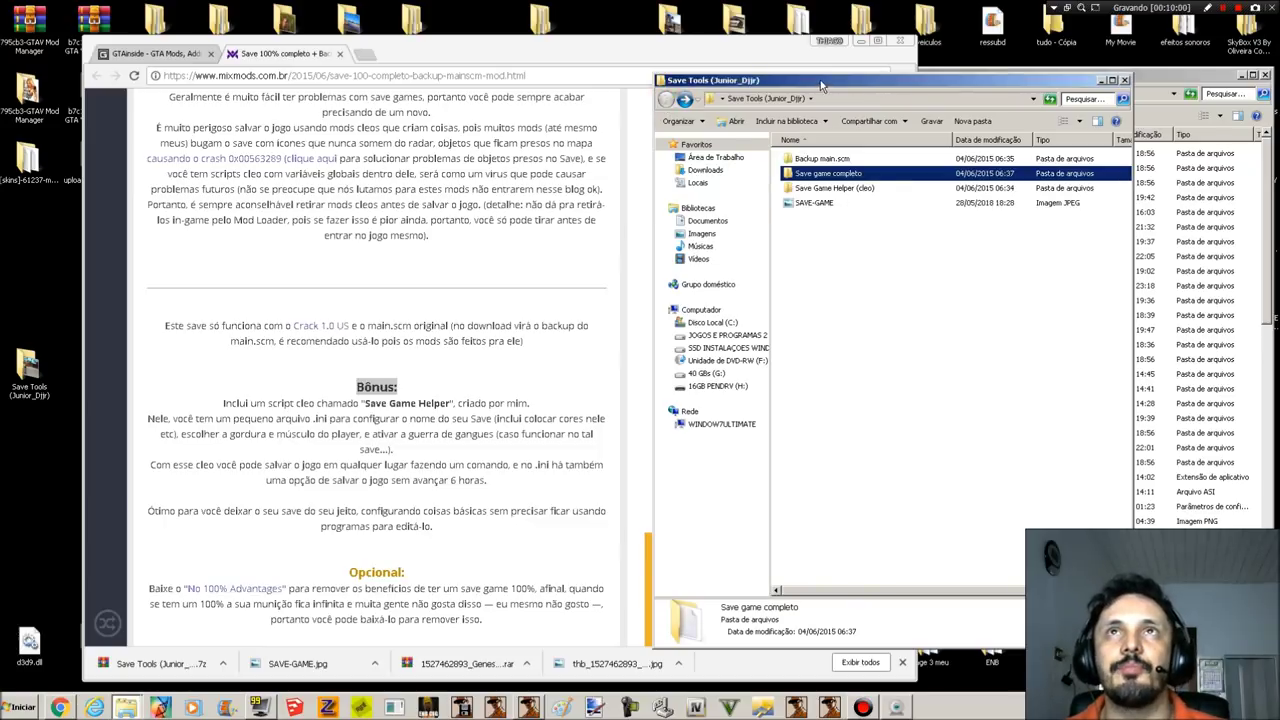
Step: Point out the Backup main.scm folder and open the cleo folder inside Save Game Helper (cleo)
{"action": "left_click_drag", "start_coordinate": [857, 91], "coordinate": [912, 108]}
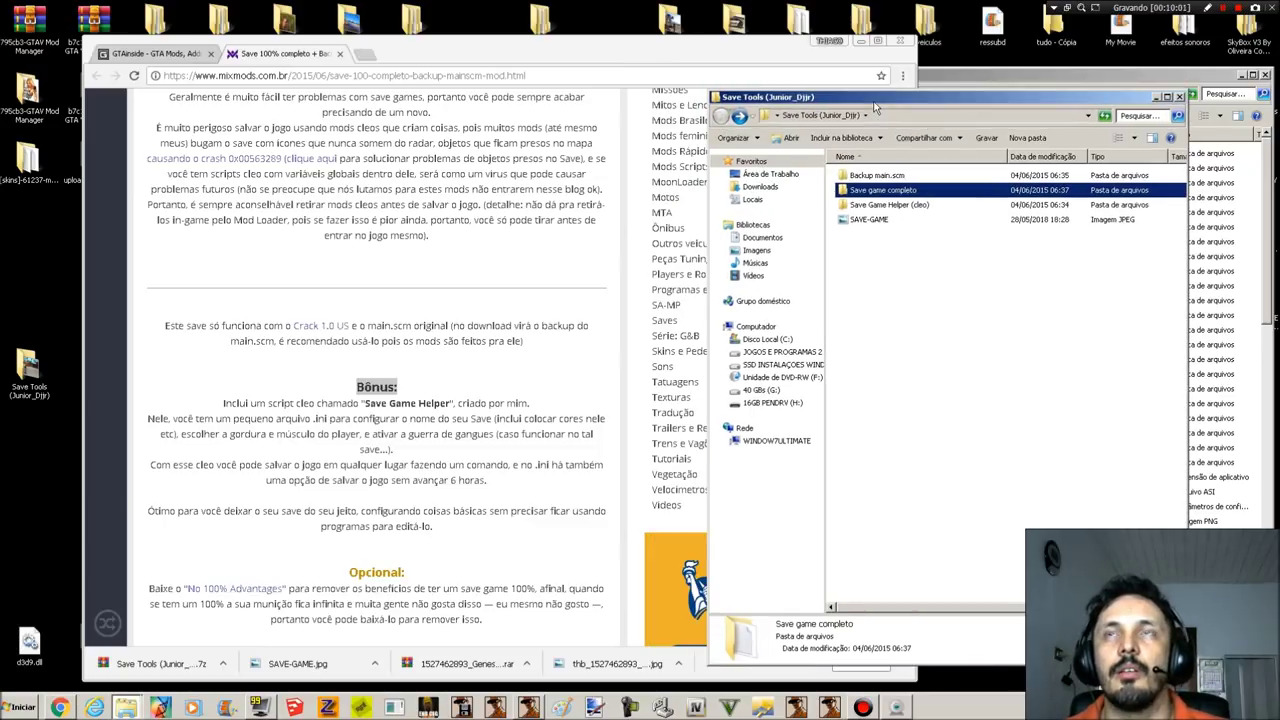
{"action": "left_click", "coordinate": [870, 178]}
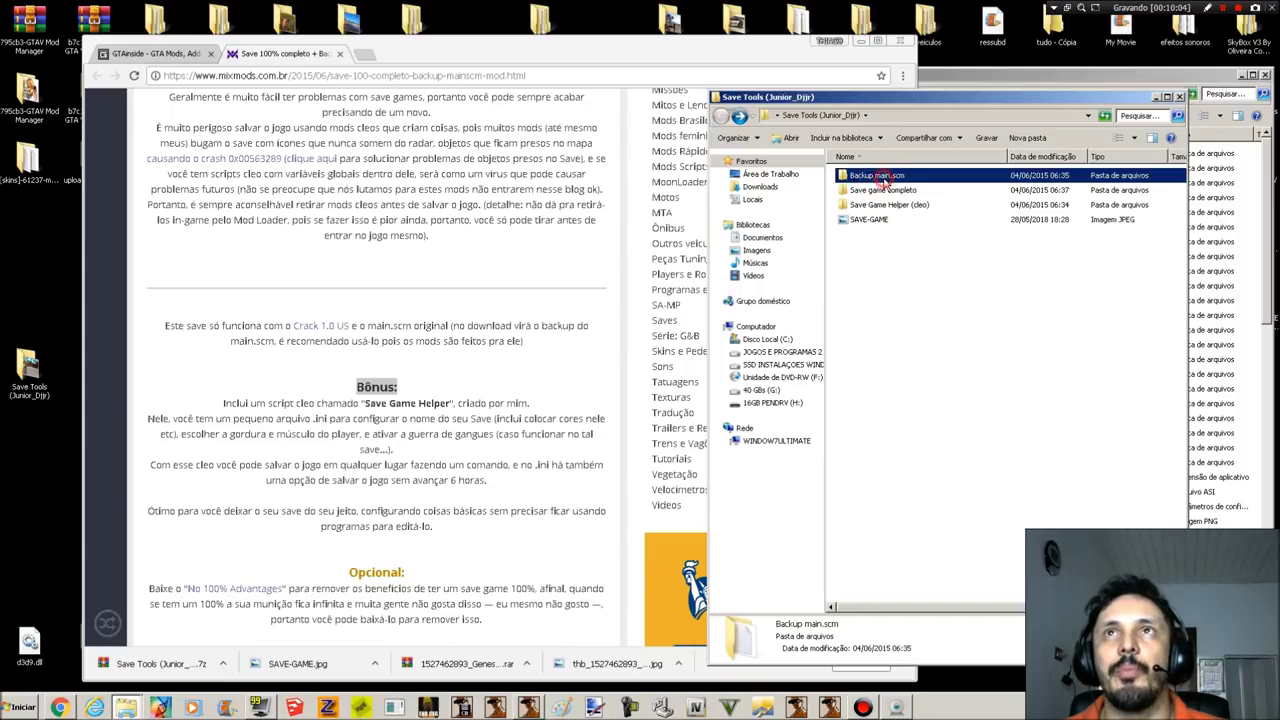
{"action": "left_click", "coordinate": [880, 180]}
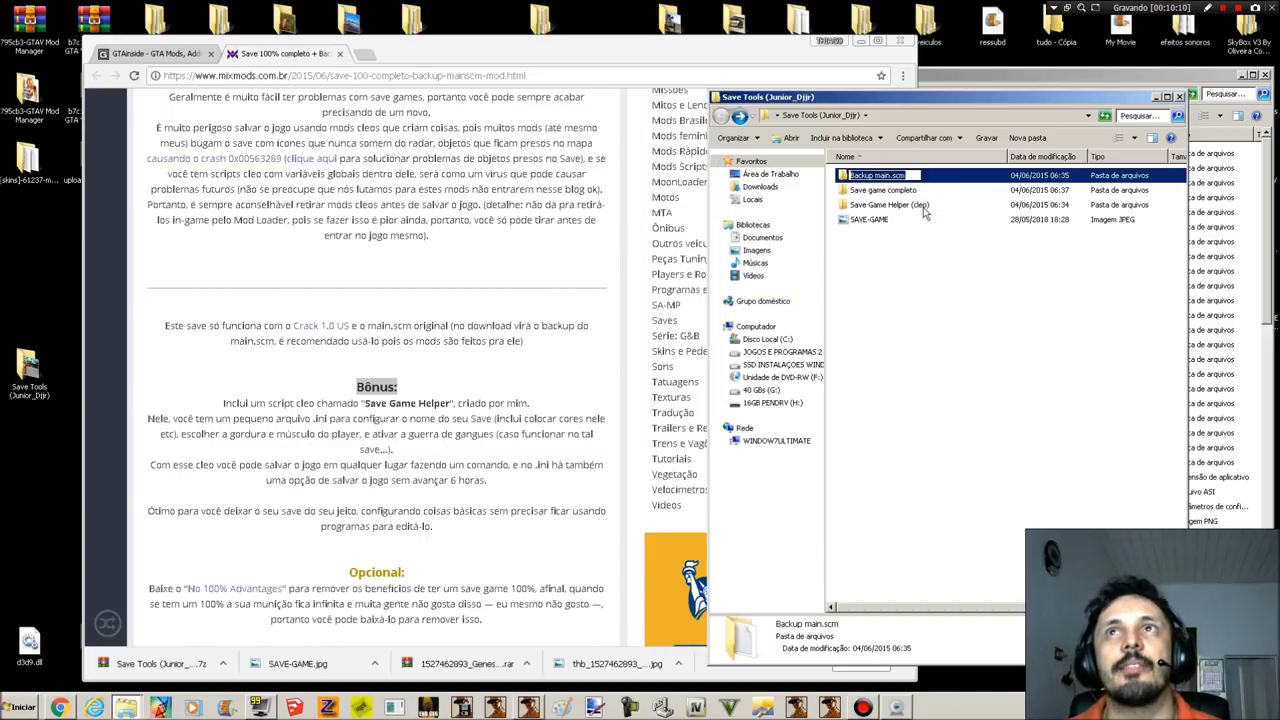
{"action": "left_click", "coordinate": [875, 206]}
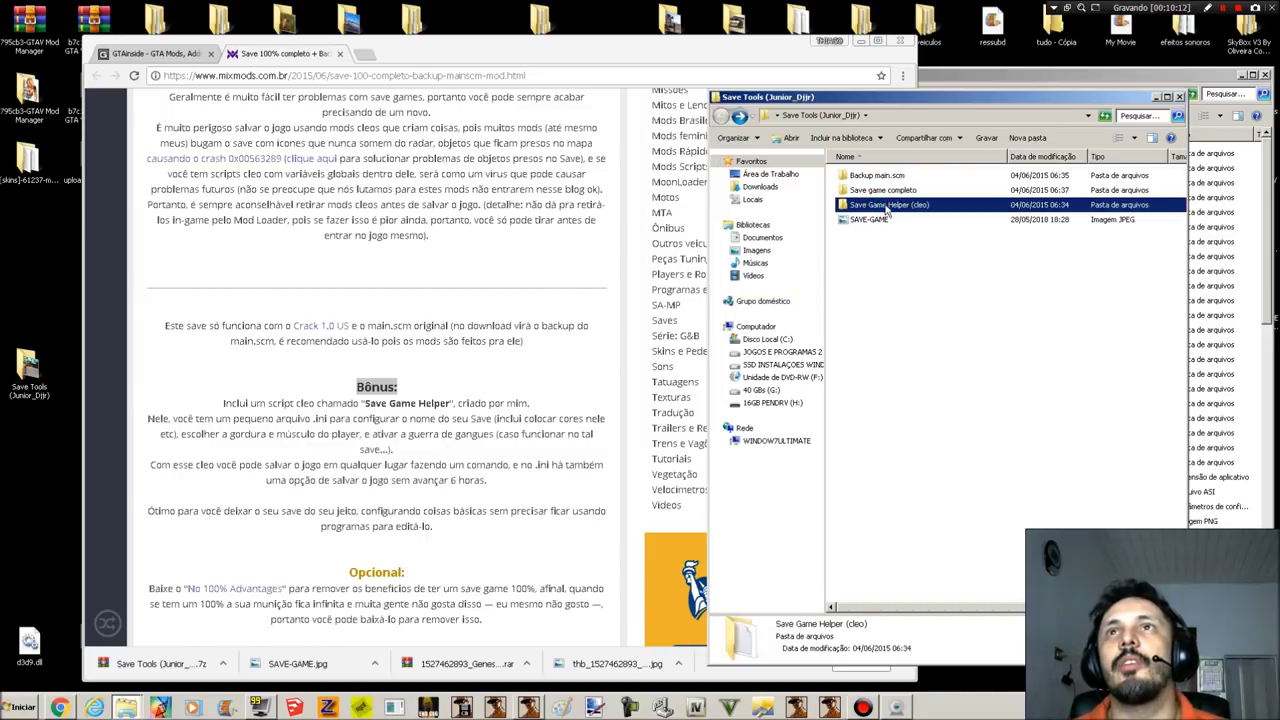
{"action": "left_click", "coordinate": [898, 207]}
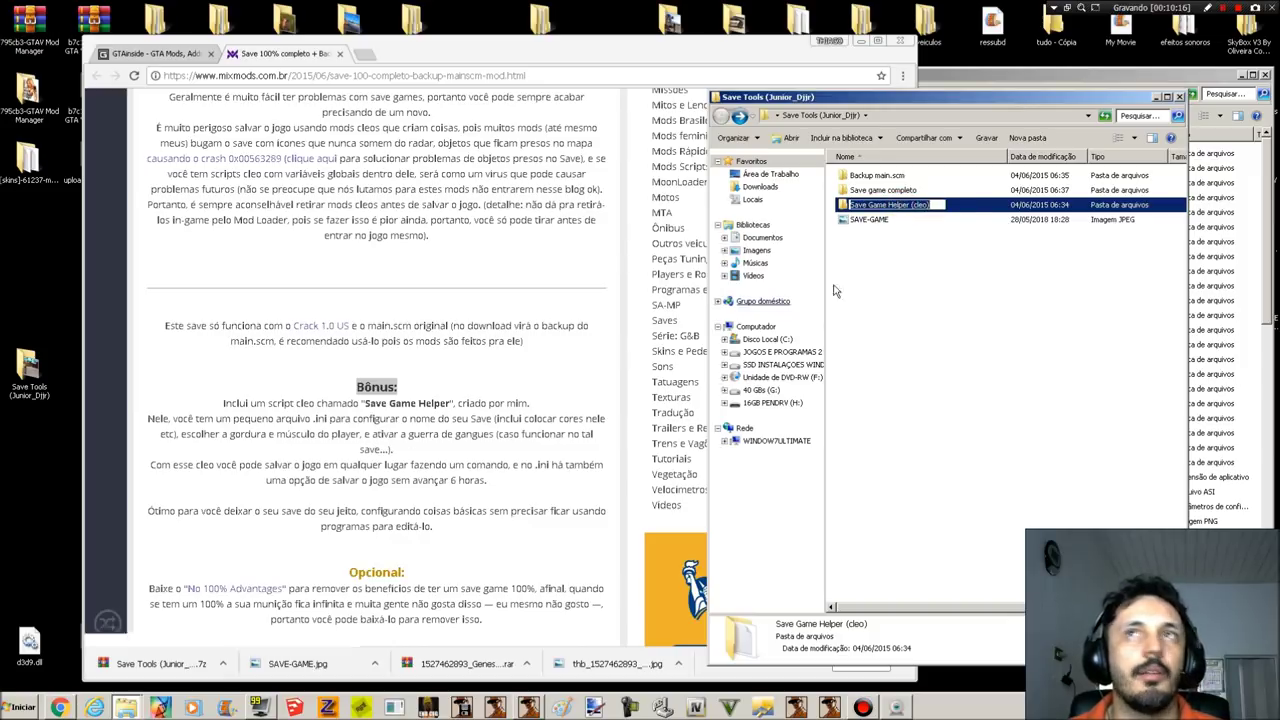
{"action": "double_click", "coordinate": [975, 208]}
{"action": "left_click", "coordinate": [856, 177]}
{"action": "double_click", "coordinate": [856, 177]}
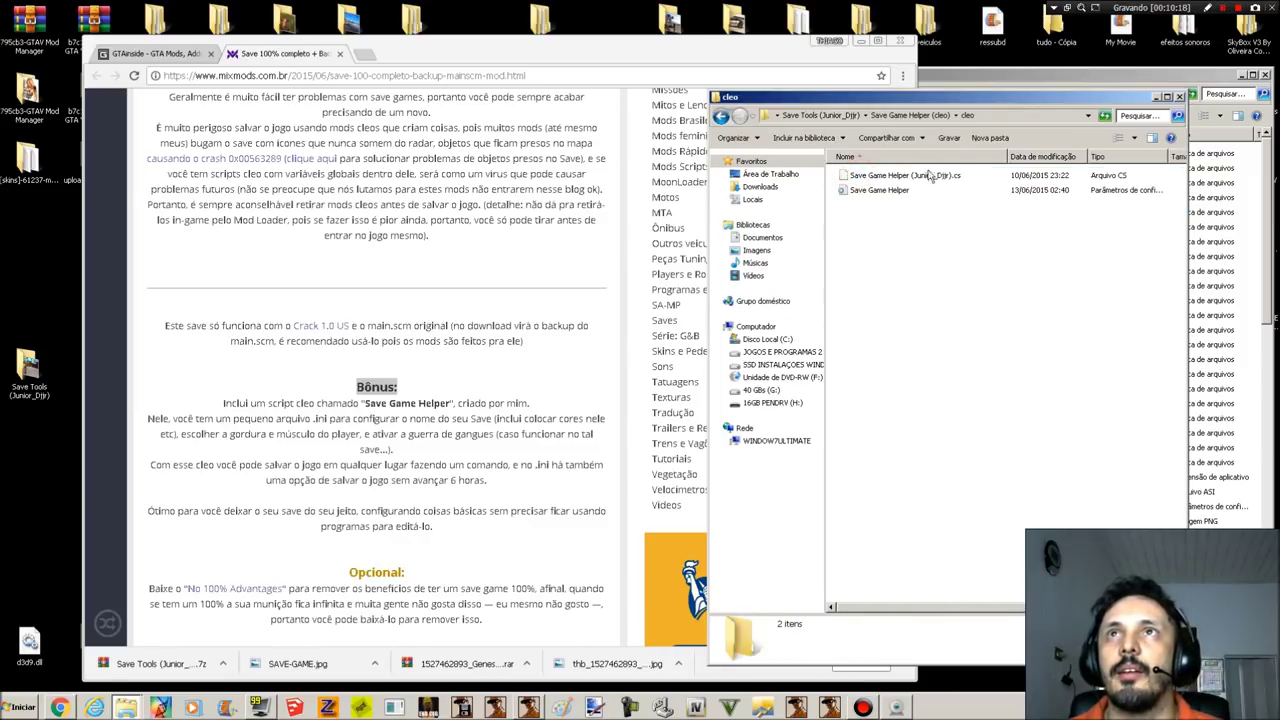
Step: Point out the Save Game Helper .cs script and its settings file in the cleo folder
{"action": "left_click", "coordinate": [970, 177]}
{"action": "left_click", "coordinate": [918, 190]}
{"action": "left_click", "coordinate": [908, 176]}
{"action": "left_click", "coordinate": [872, 190]}
{"action": "left_click", "coordinate": [885, 177]}
{"action": "left_click", "coordinate": [879, 191]}
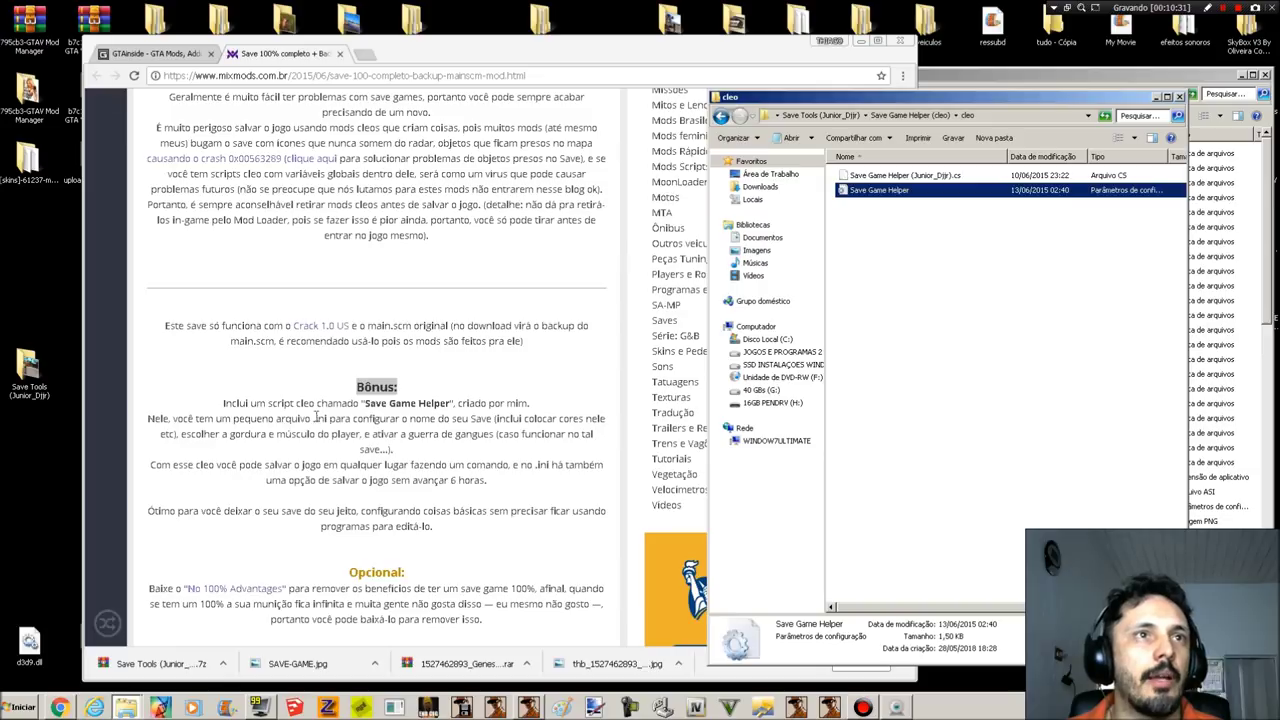
{"action": "left_click", "coordinate": [842, 195]}
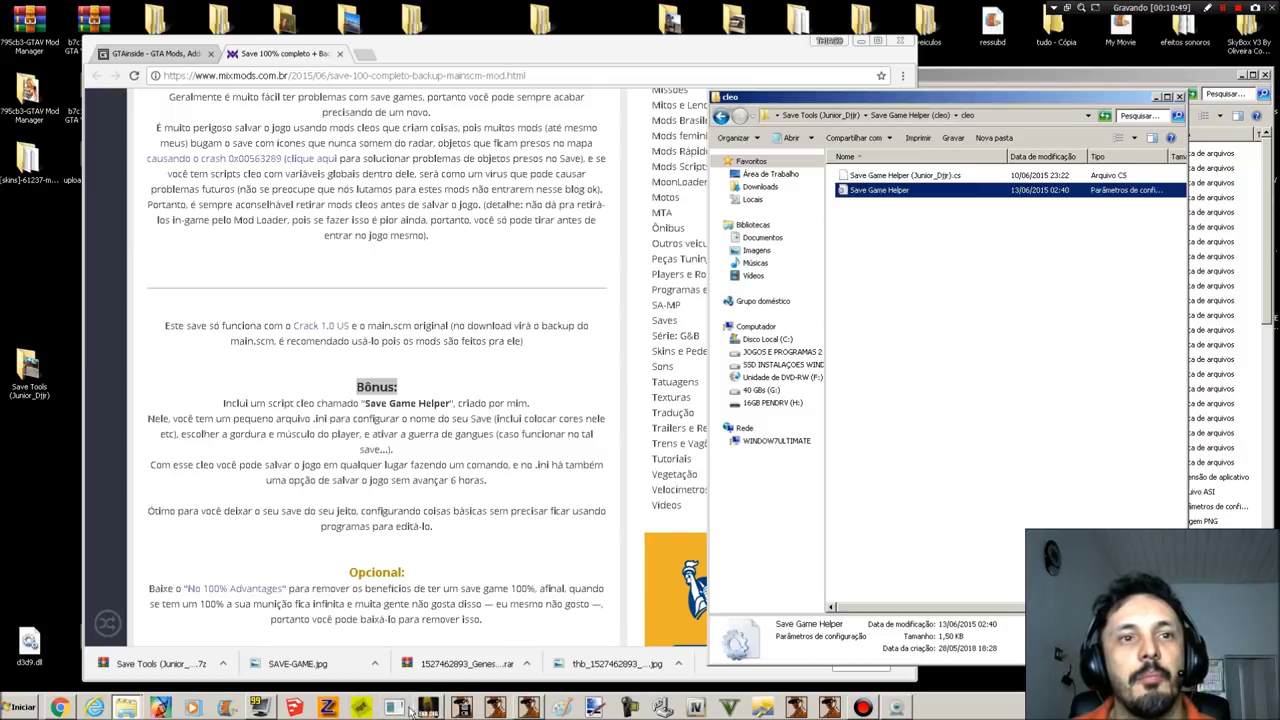
Step: Switch to GTA SA Savegame Editor and load the Truques no Deserto save to inspect its title, closing the editor when done
{"action": "left_click", "coordinate": [463, 708]}
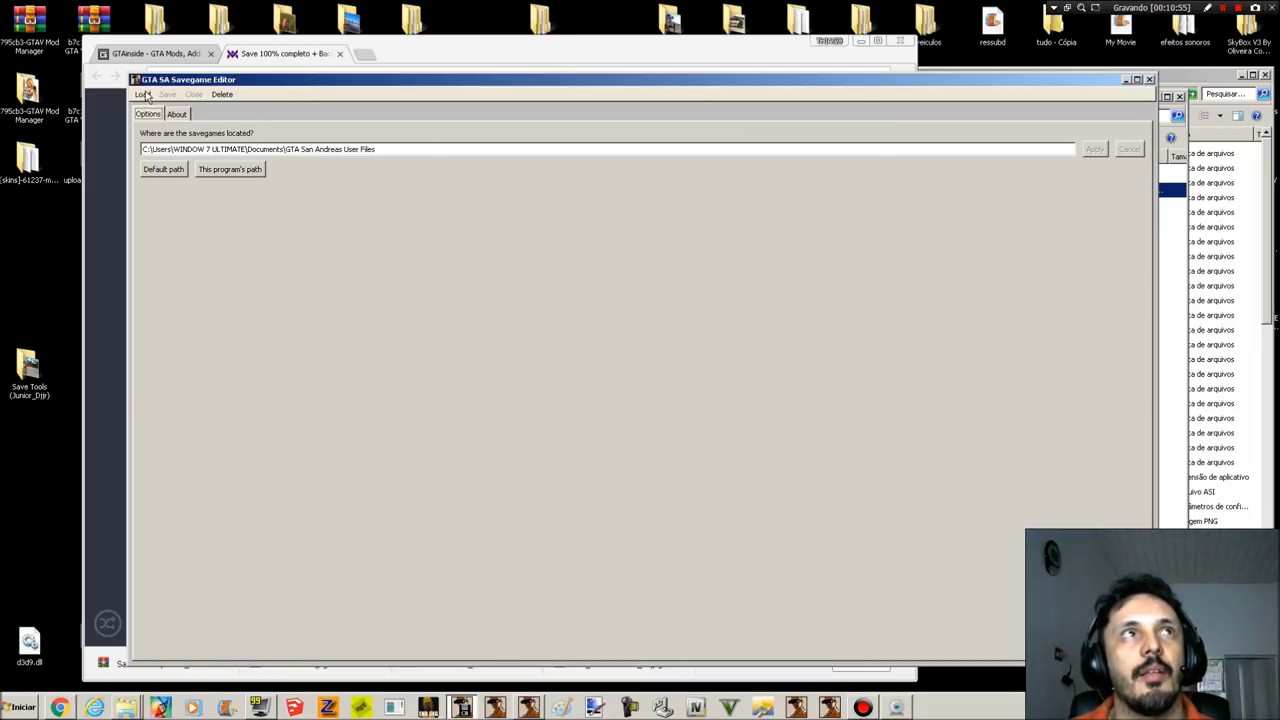
{"action": "left_click", "coordinate": [143, 94]}
{"action": "left_click", "coordinate": [160, 107]}
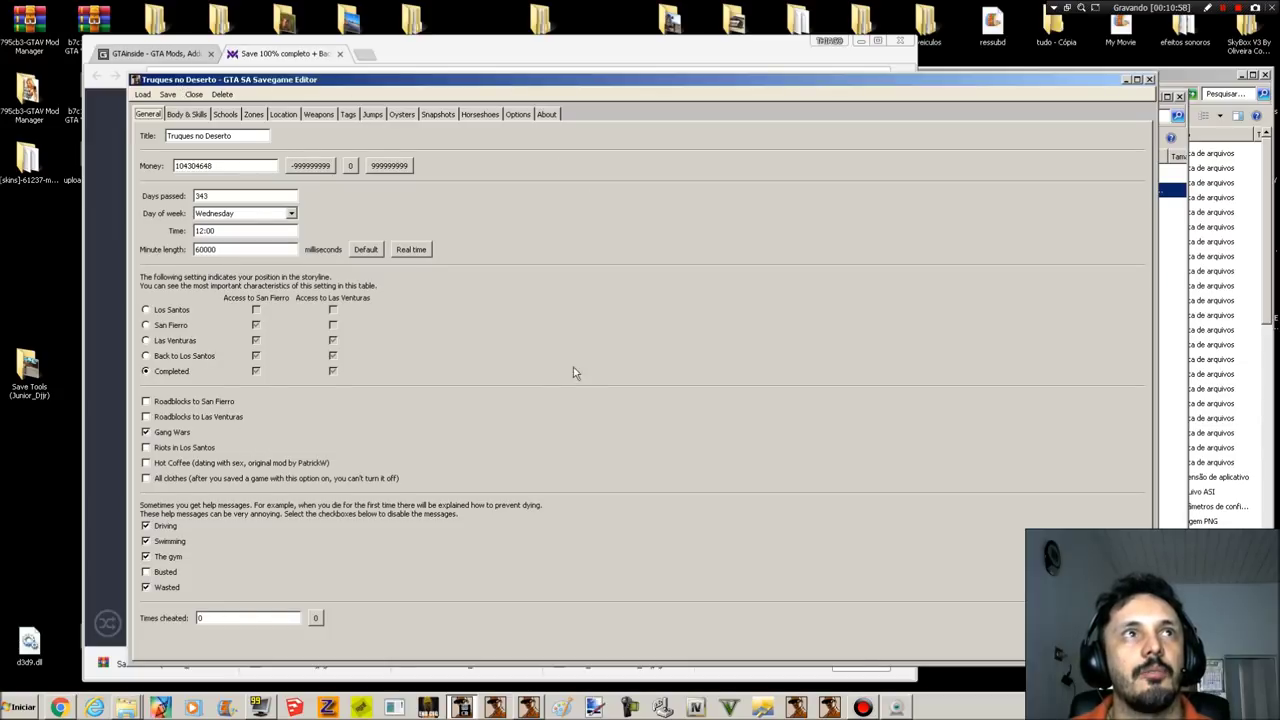
{"action": "left_click_drag", "start_coordinate": [231, 136], "coordinate": [166, 136]}
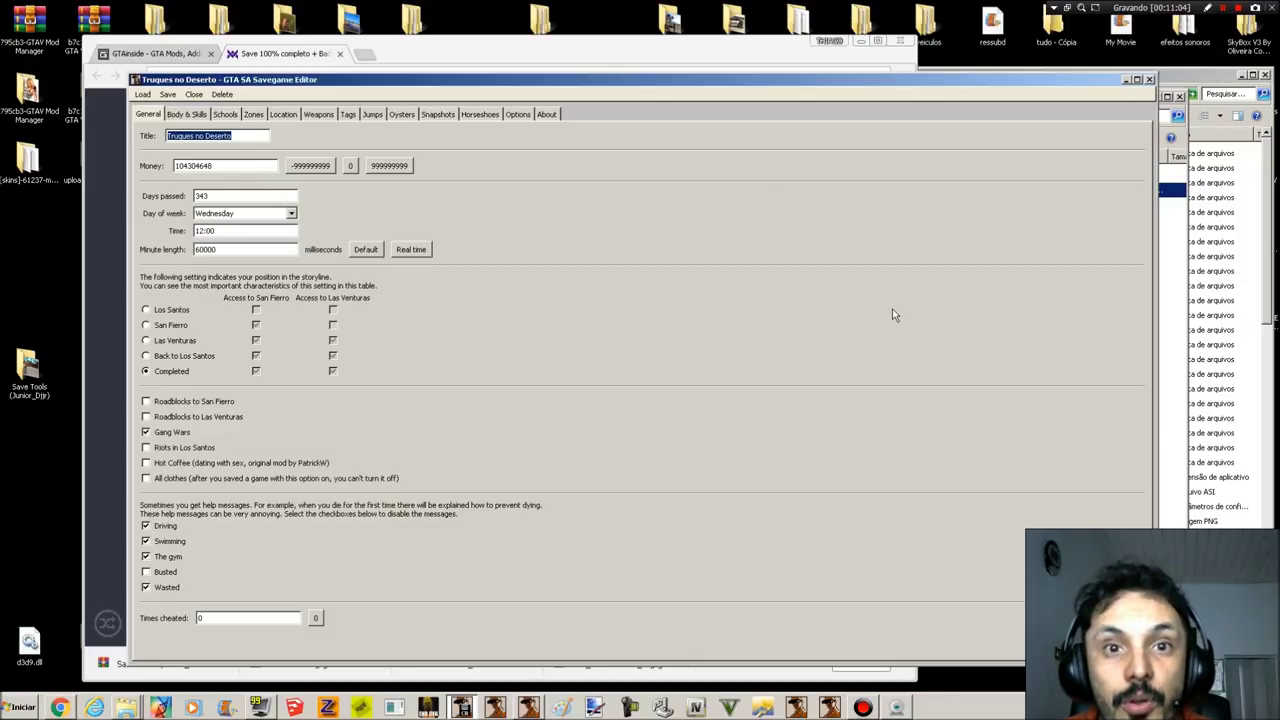
{"action": "left_click", "coordinate": [1149, 80]}
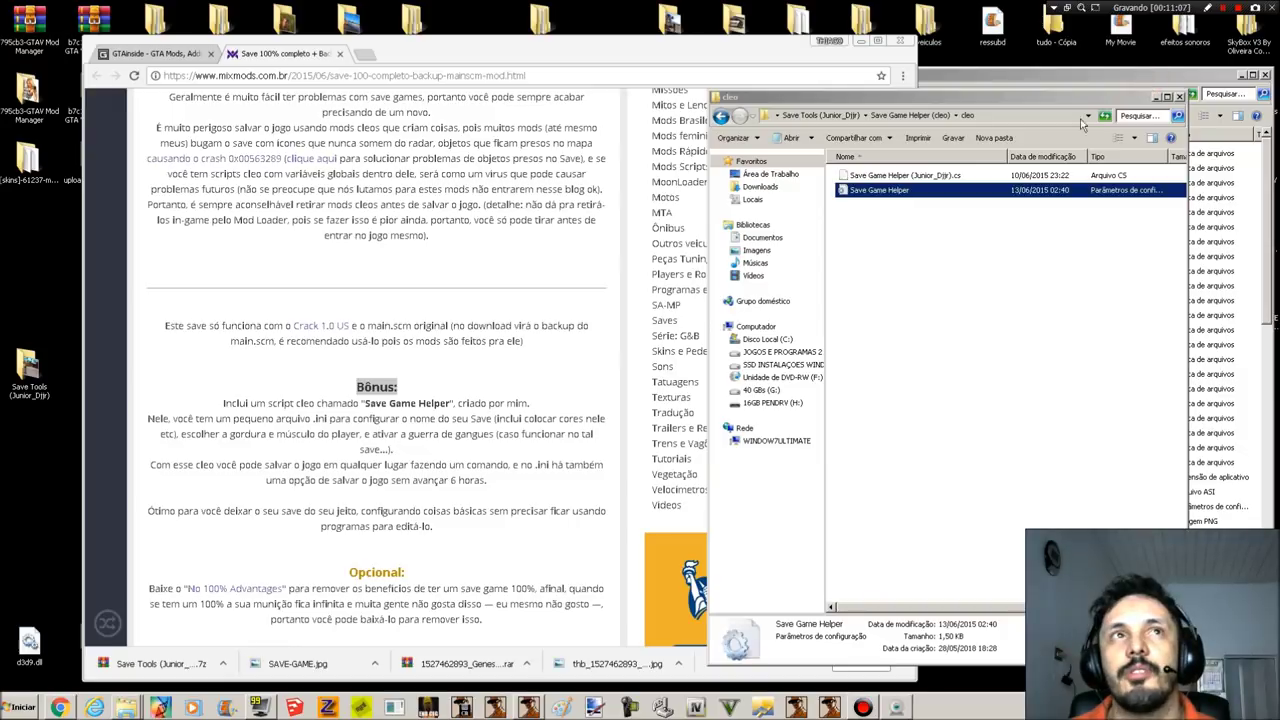
Step: Read the Save Game Helper feature description on the mod page, highlighting the word músculo, and return to the cleo folder
{"action": "left_click", "coordinate": [515, 395]}
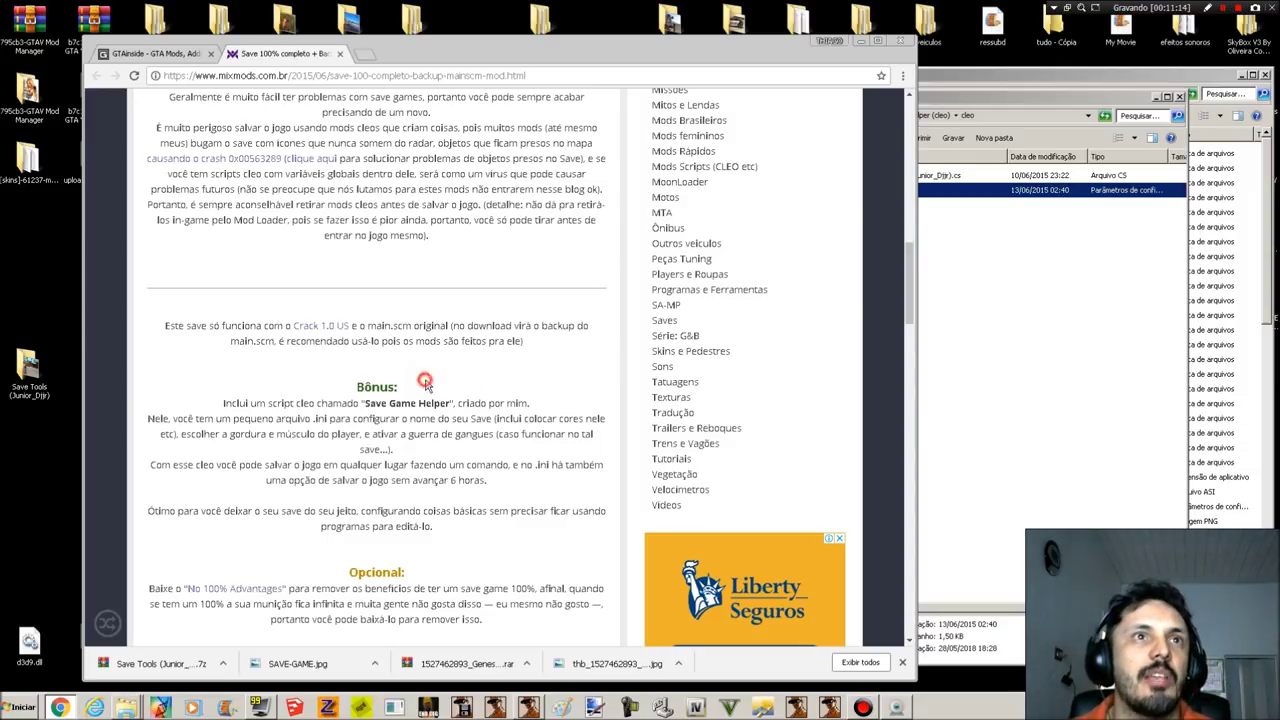
{"action": "left_click", "coordinate": [1014, 398]}
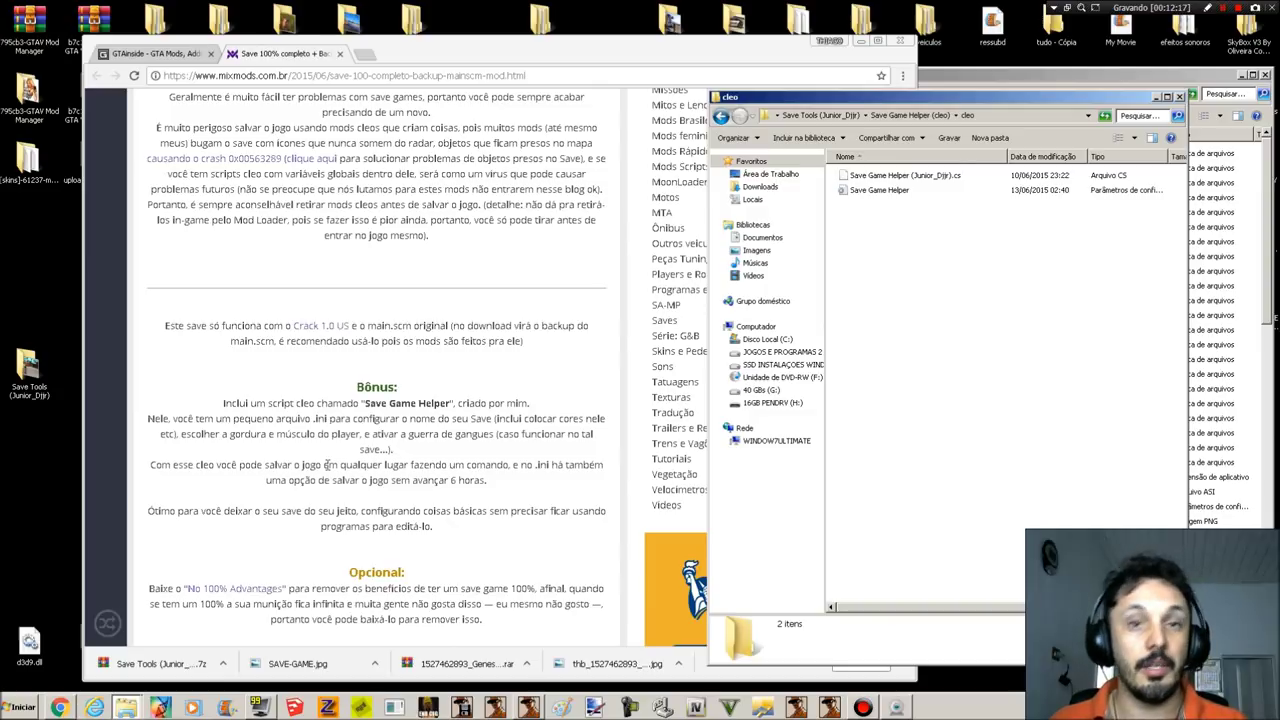
{"action": "left_click_drag", "start_coordinate": [316, 436], "coordinate": [280, 437]}
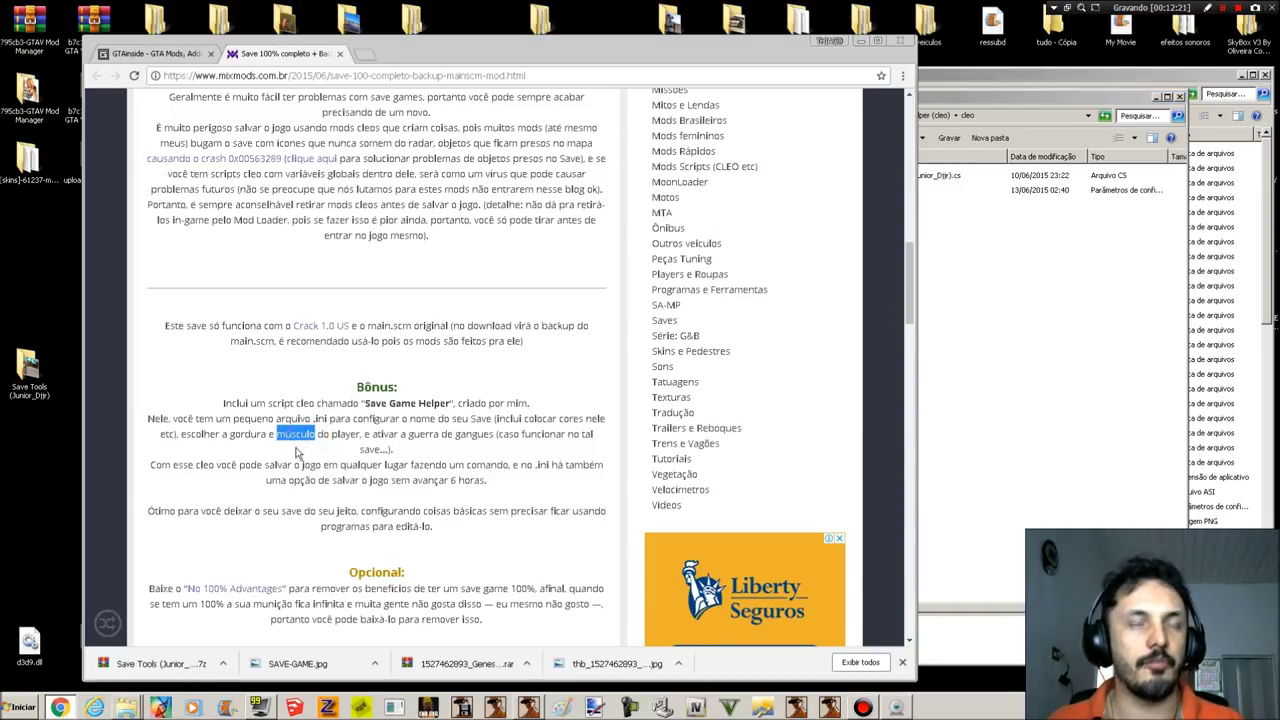
{"action": "left_click", "coordinate": [258, 462]}
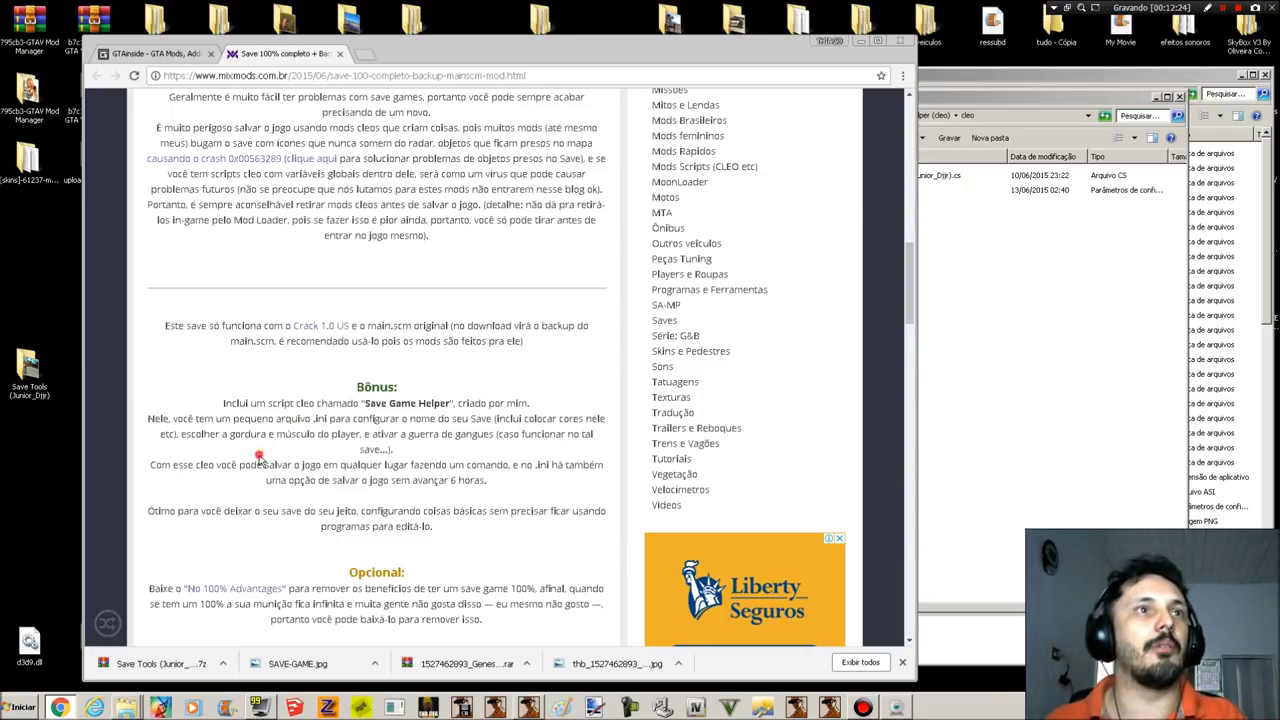
{"action": "left_click", "coordinate": [1035, 319]}
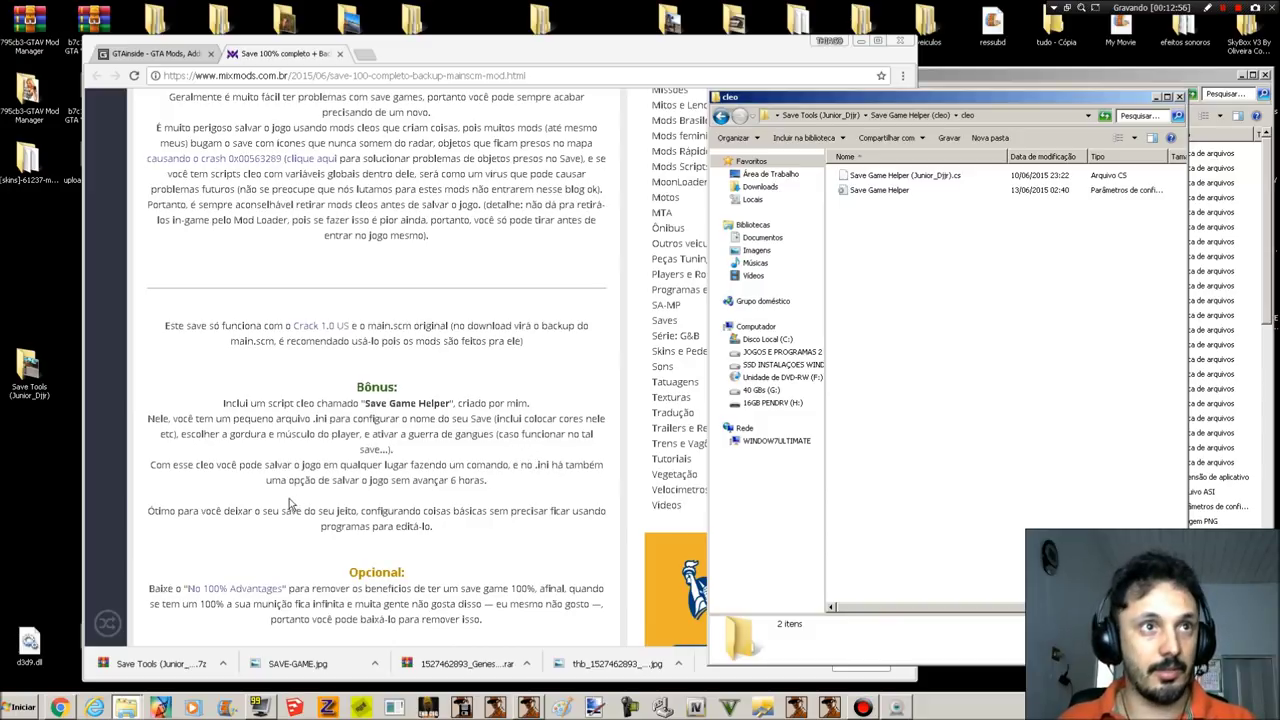
Step: Read the Bônus section about Save Game Helper and the Opcional section below it on the save mod page
{"action": "left_click", "coordinate": [453, 481]}
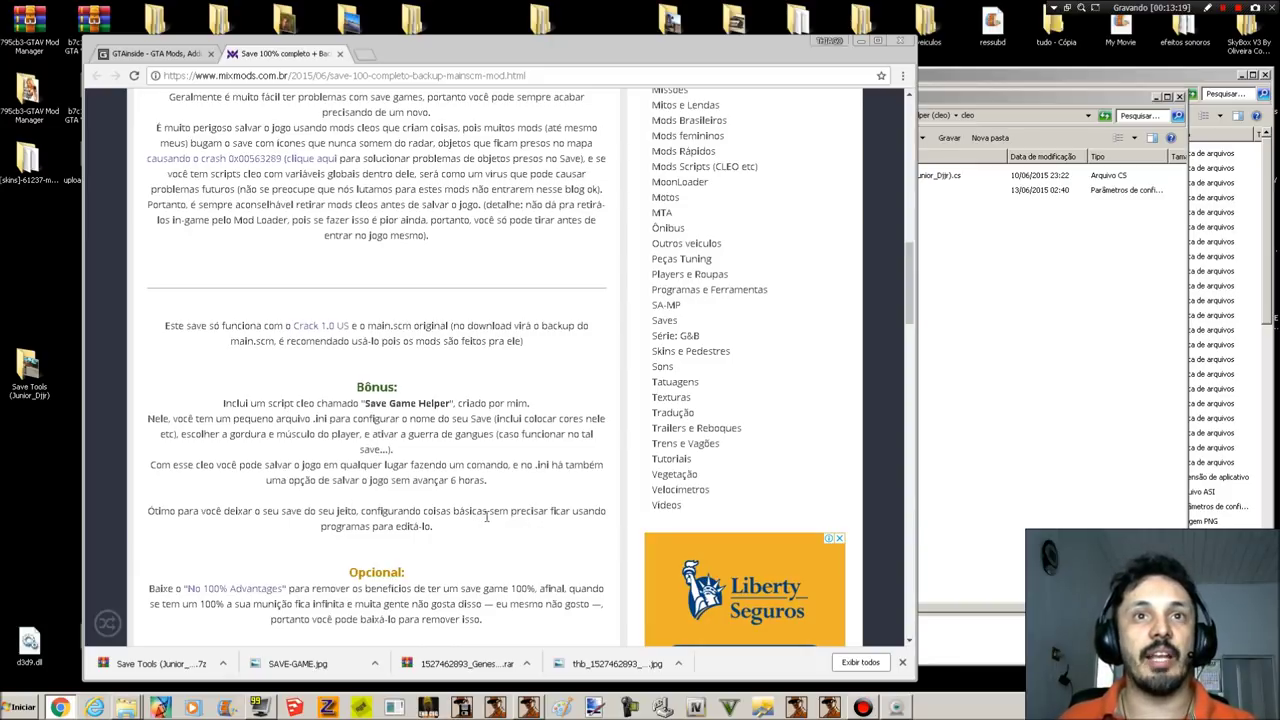
{"action": "scroll", "coordinate": [524, 578], "scroll_direction": "down", "scroll_amount": 1}
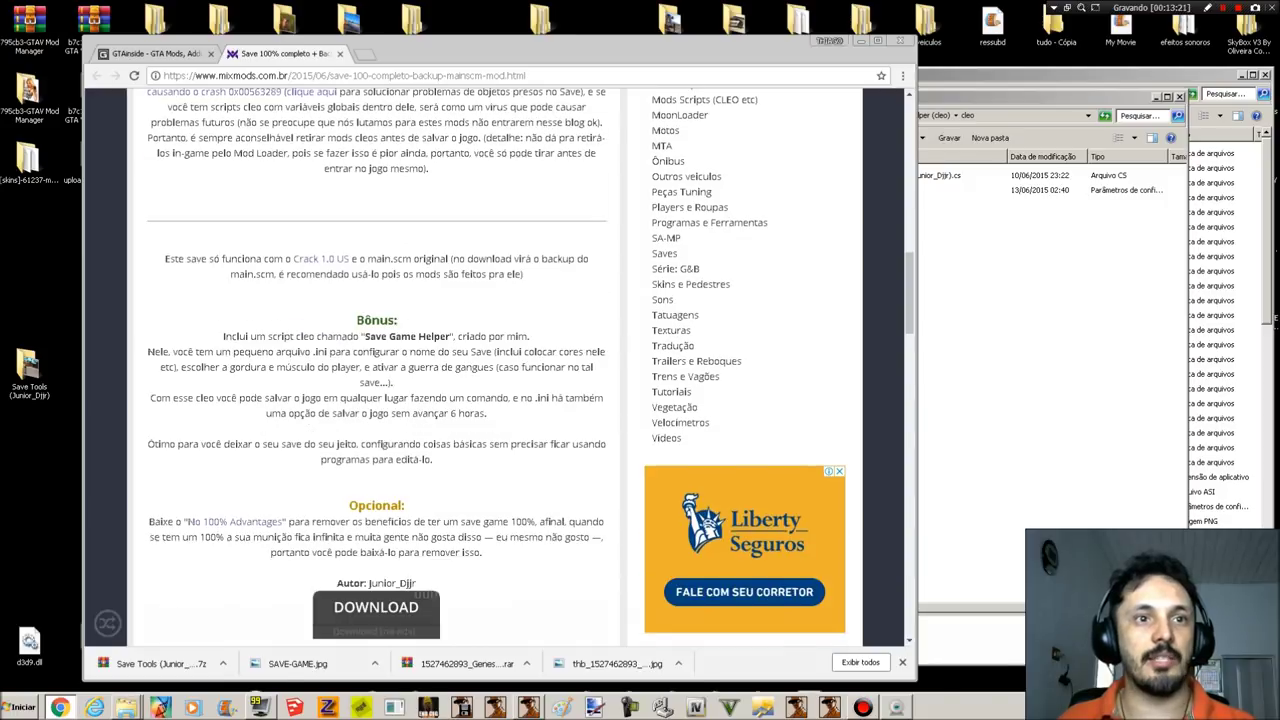
{"action": "left_click", "coordinate": [404, 709]}
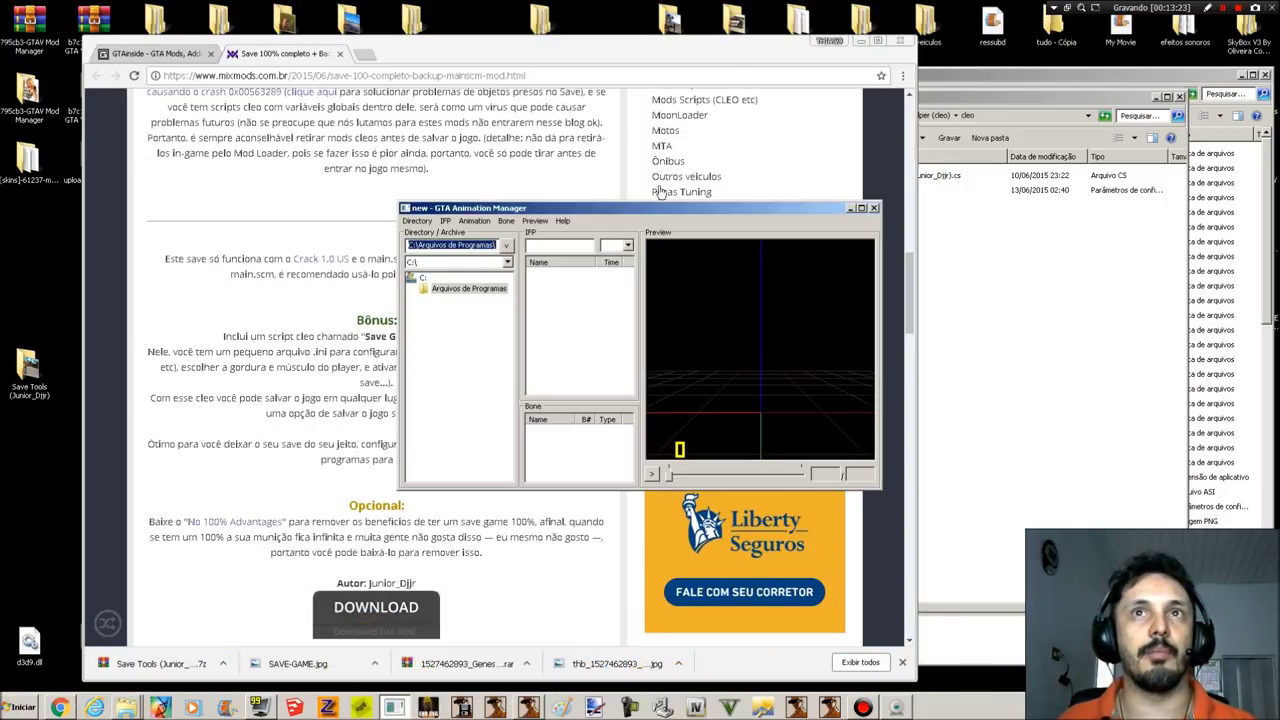
{"action": "left_click", "coordinate": [873, 208]}
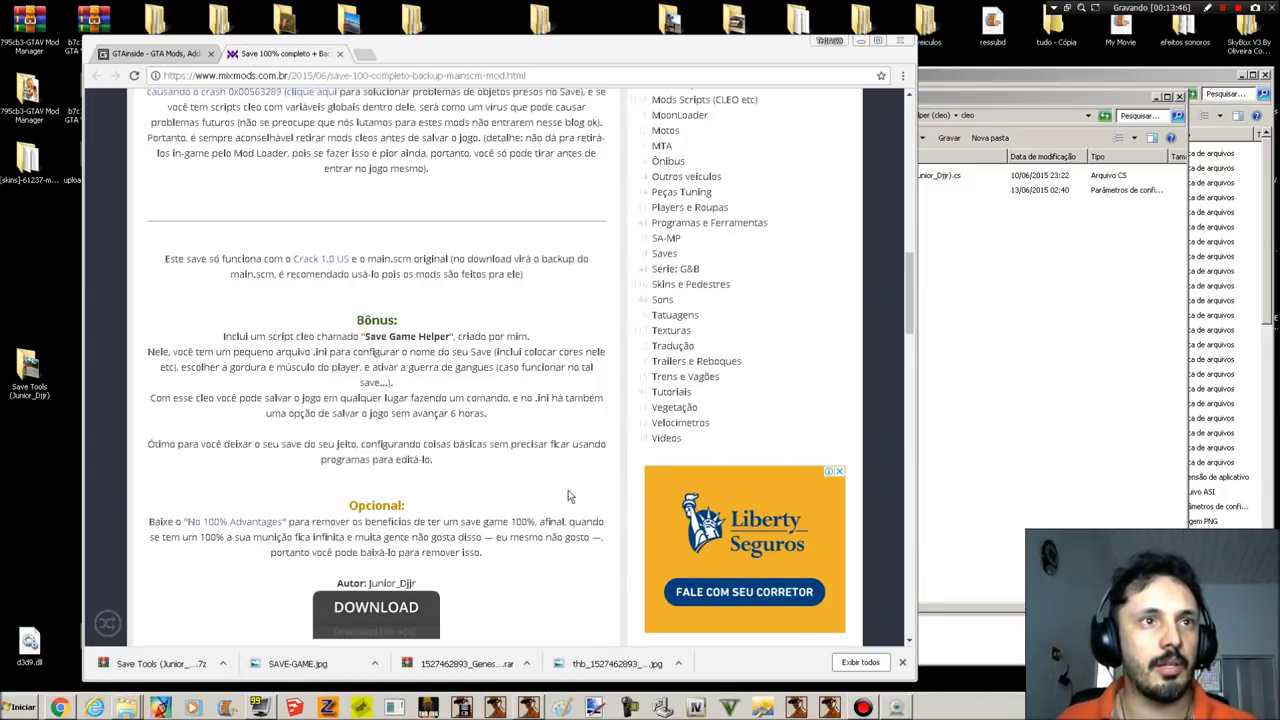
Step: Open the No 100% Advantages mod page, review the list of 100% completion rewards it removes, and enlarge its screenshot
{"action": "left_click", "coordinate": [240, 521]}
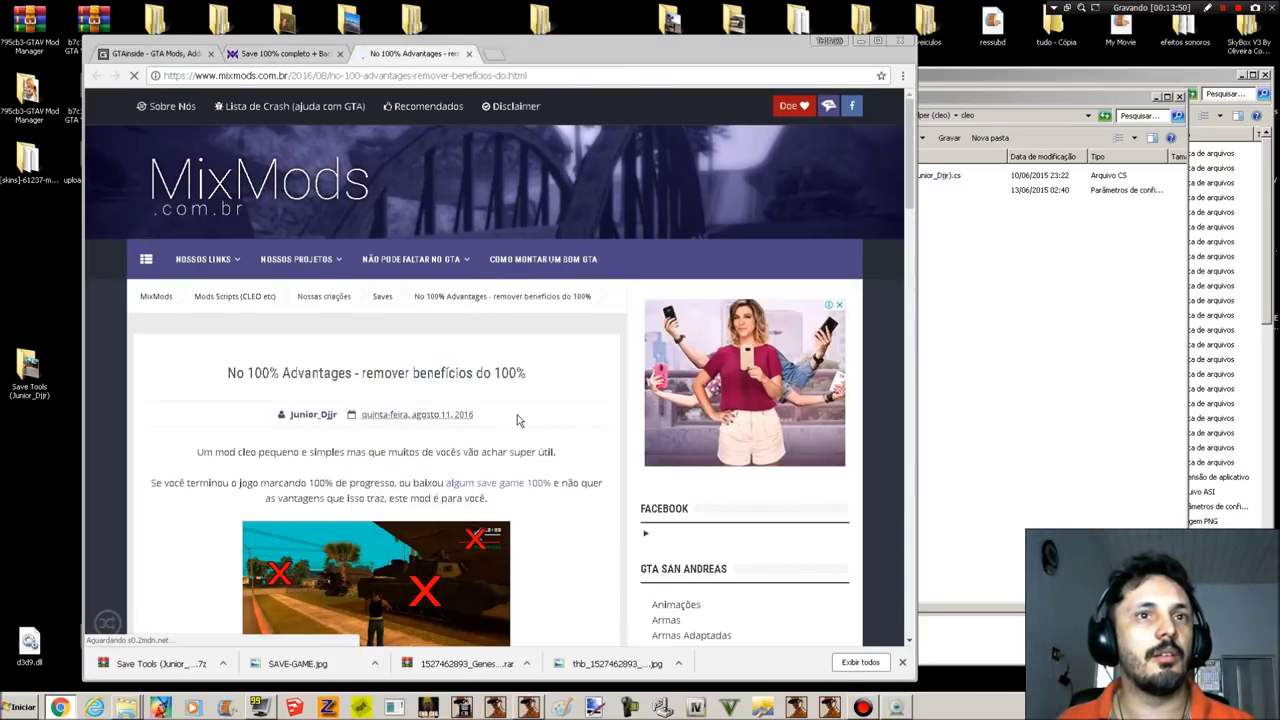
{"action": "scroll", "coordinate": [517, 420], "scroll_direction": "down", "scroll_amount": 2}
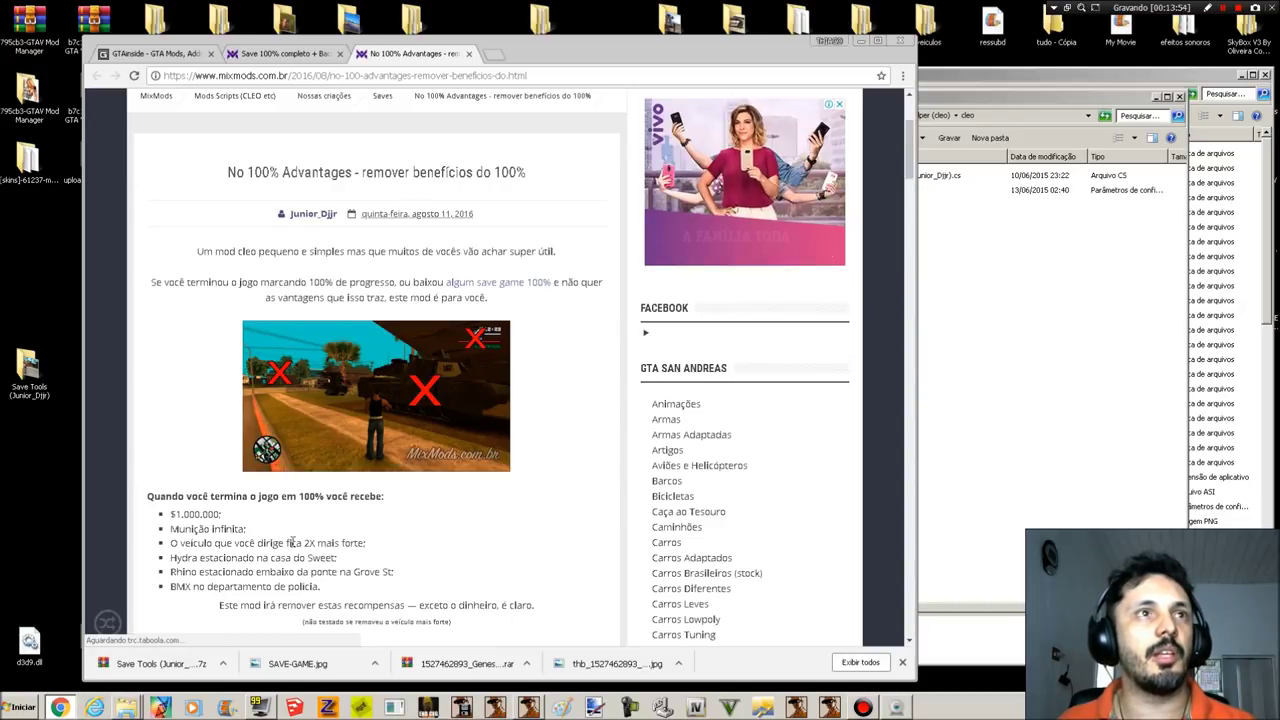
{"action": "scroll", "coordinate": [344, 582], "scroll_direction": "down", "scroll_amount": 2}
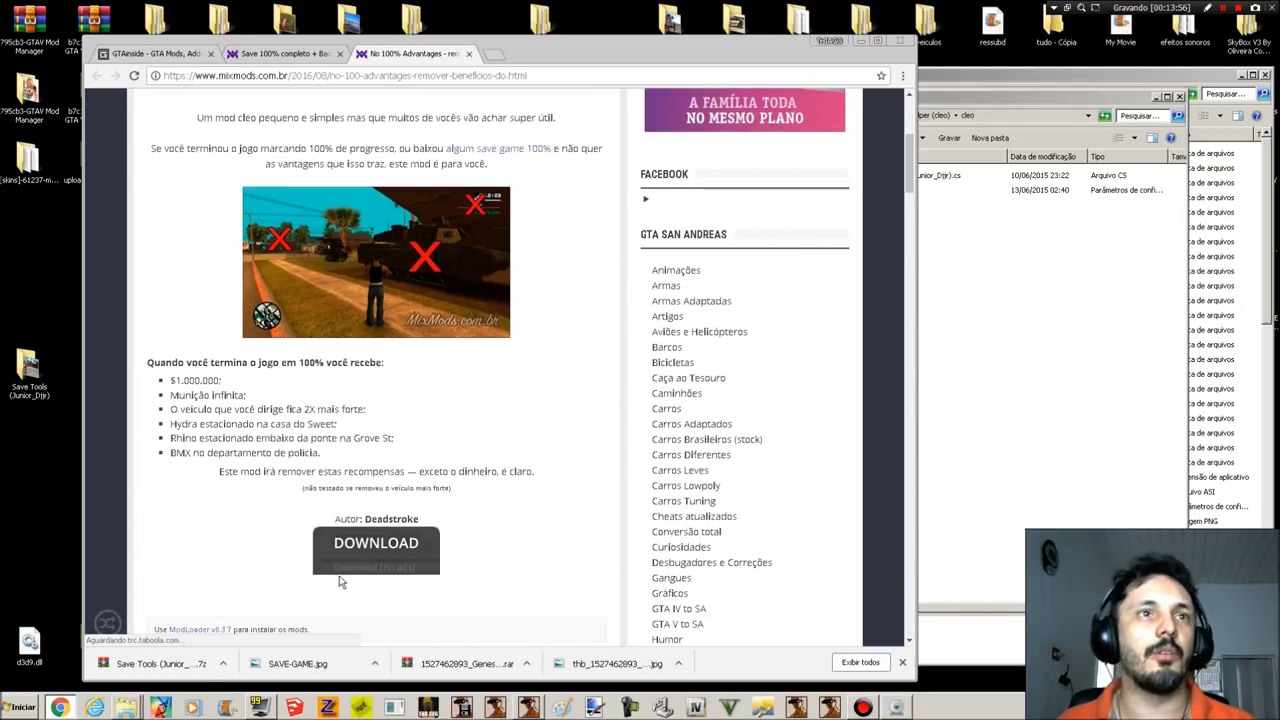
{"action": "left_click", "coordinate": [270, 148]}
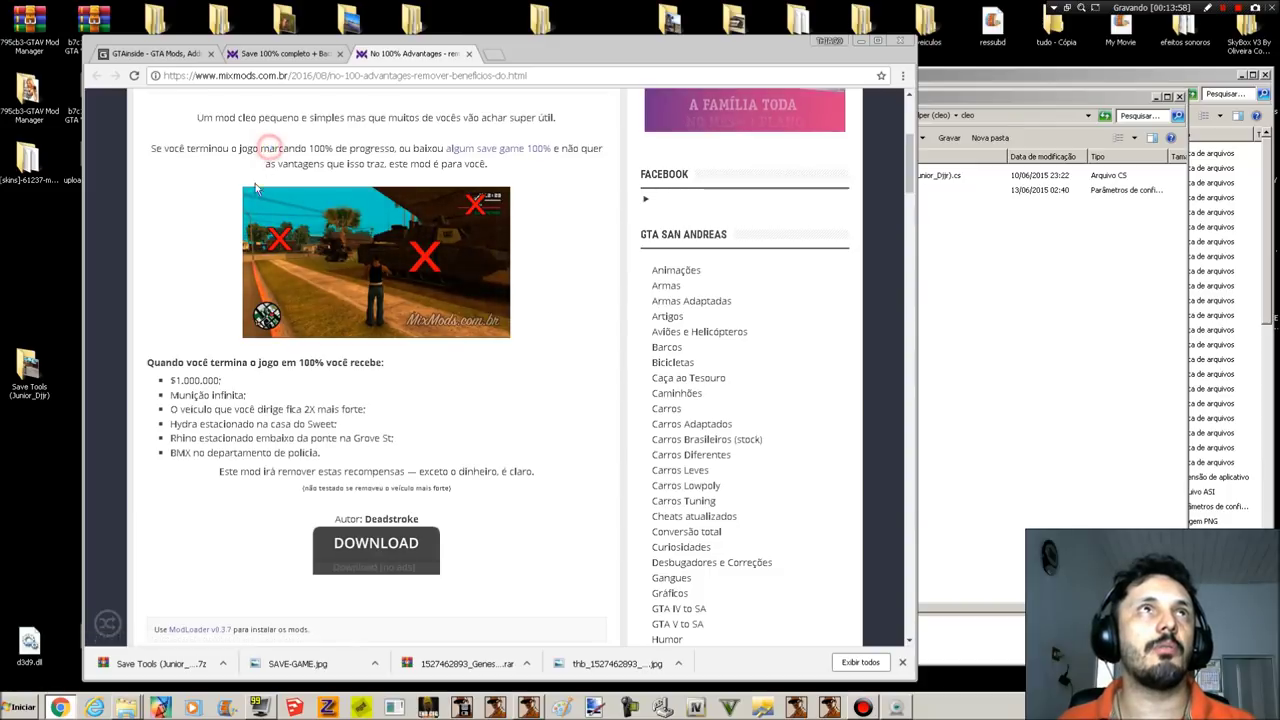
{"action": "left_click", "coordinate": [251, 192]}
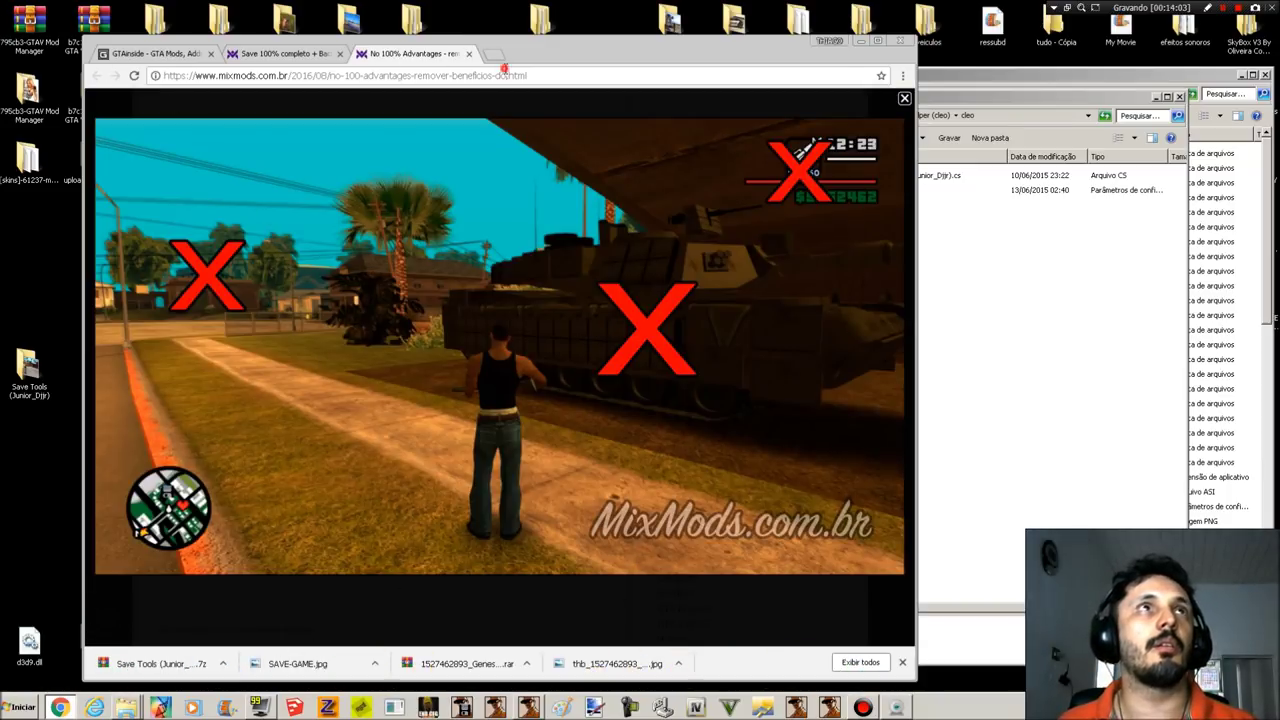
Step: Return to the Save 100% page and look over its download area and save description
{"action": "left_click", "coordinate": [295, 54]}
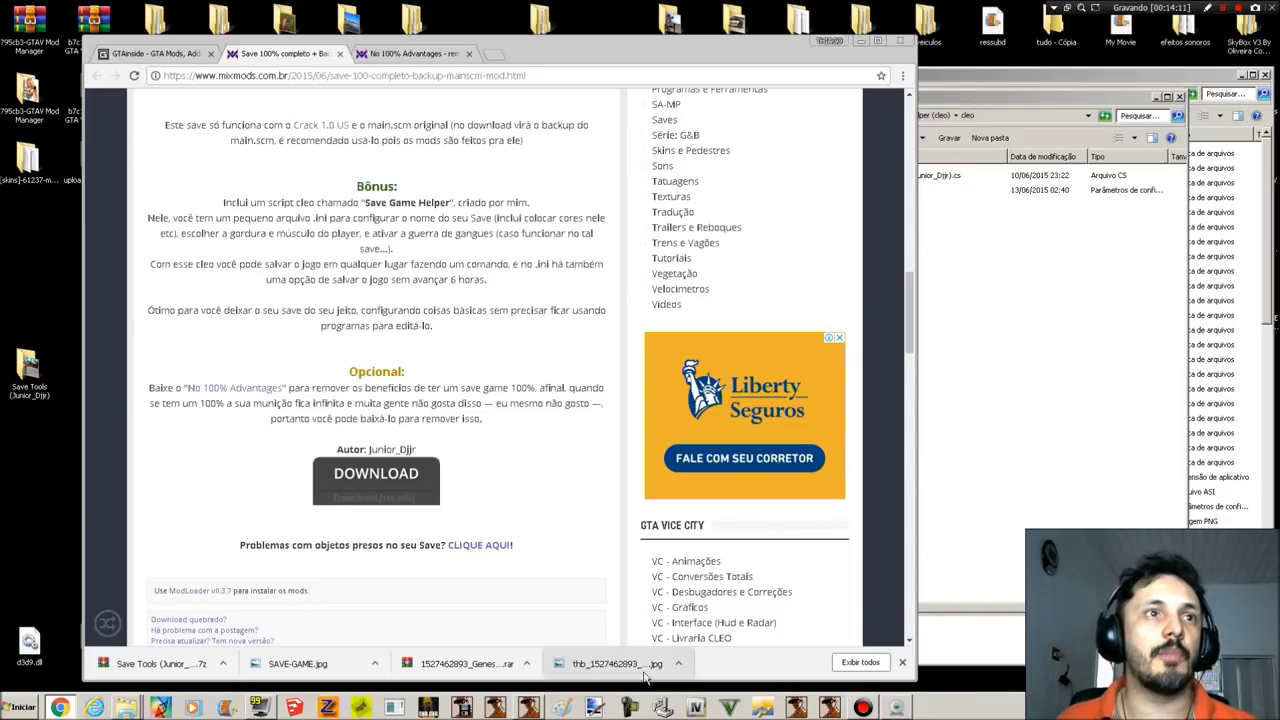
{"action": "scroll", "coordinate": [710, 430], "scroll_direction": "down", "scroll_amount": 2}
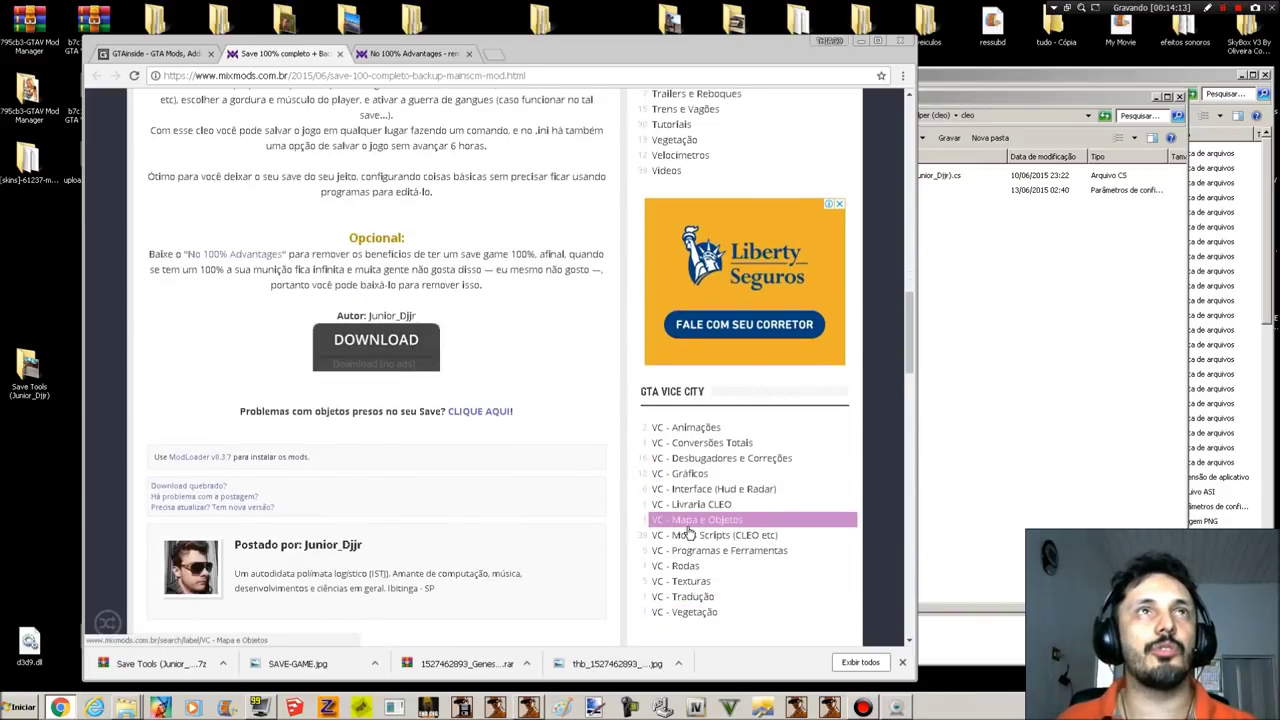
{"action": "scroll", "coordinate": [660, 525], "scroll_direction": "up", "scroll_amount": 7}
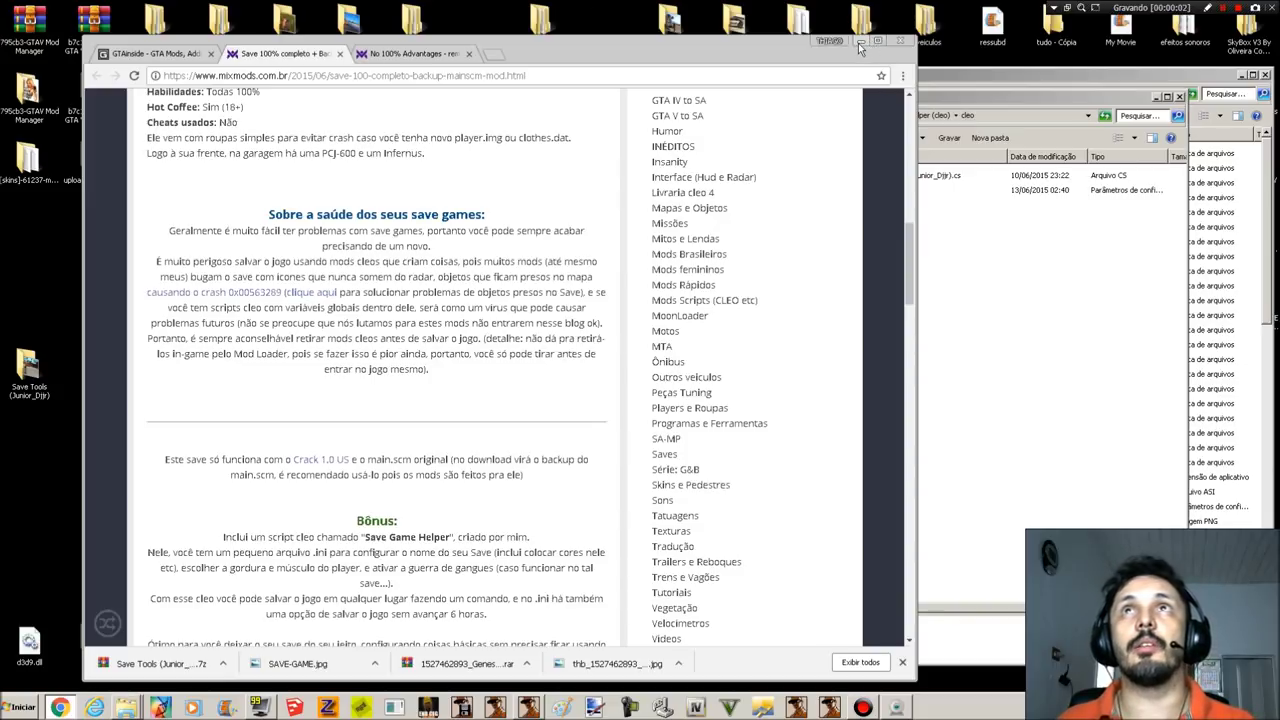
Step: Go back to the Save Tools folder and open GTA San Andreas User Files inside Save game completo
{"action": "left_click", "coordinate": [1017, 296]}
{"action": "left_click_drag", "start_coordinate": [945, 97], "coordinate": [540, 79]}
{"action": "left_click", "coordinate": [315, 97]}
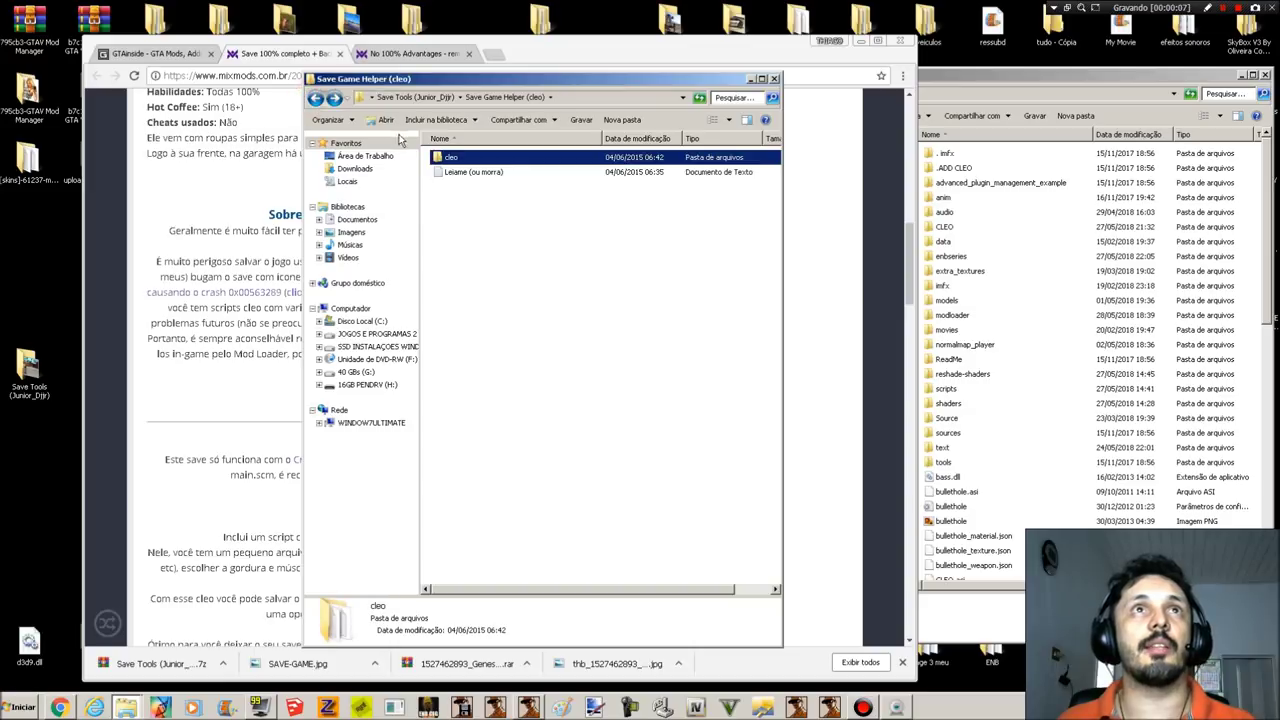
{"action": "left_click", "coordinate": [315, 97]}
{"action": "left_click", "coordinate": [485, 174]}
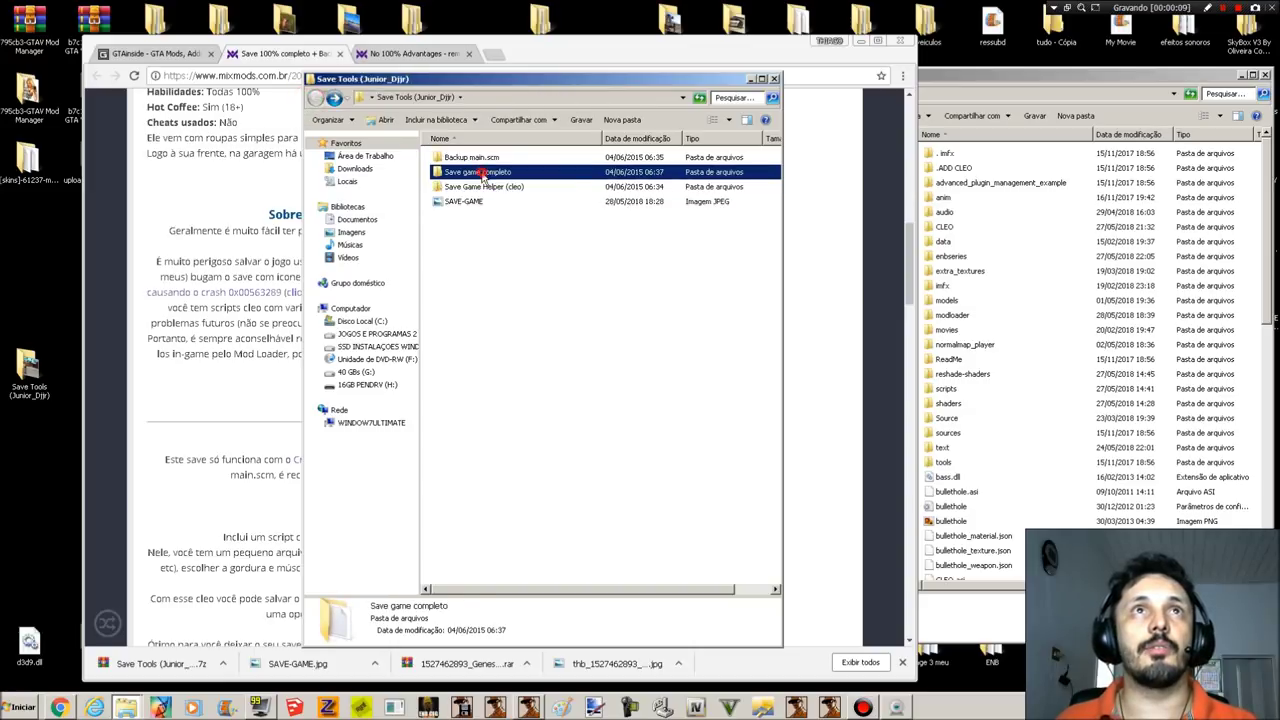
{"action": "double_click", "coordinate": [485, 172]}
{"action": "double_click", "coordinate": [480, 158]}
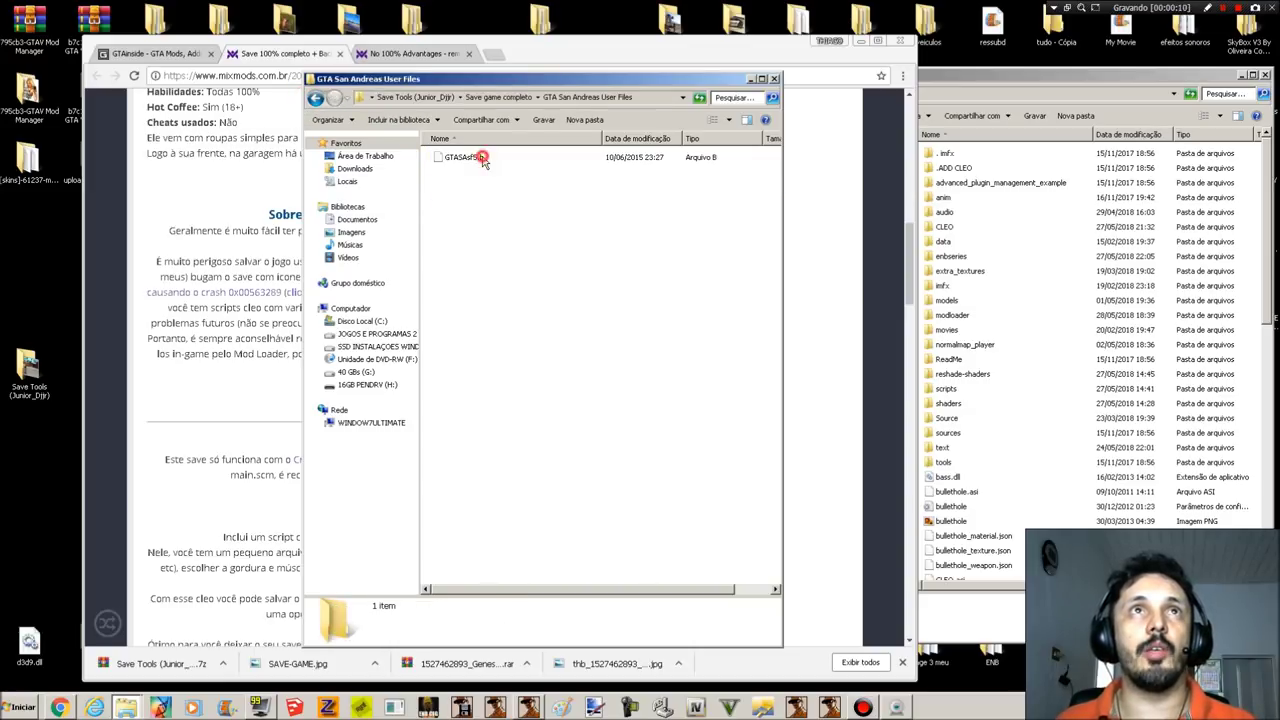
Step: Rename the downloaded save file as GTASAsf1.b
{"action": "left_click", "coordinate": [476, 160]}
{"action": "left_click", "coordinate": [476, 160]}
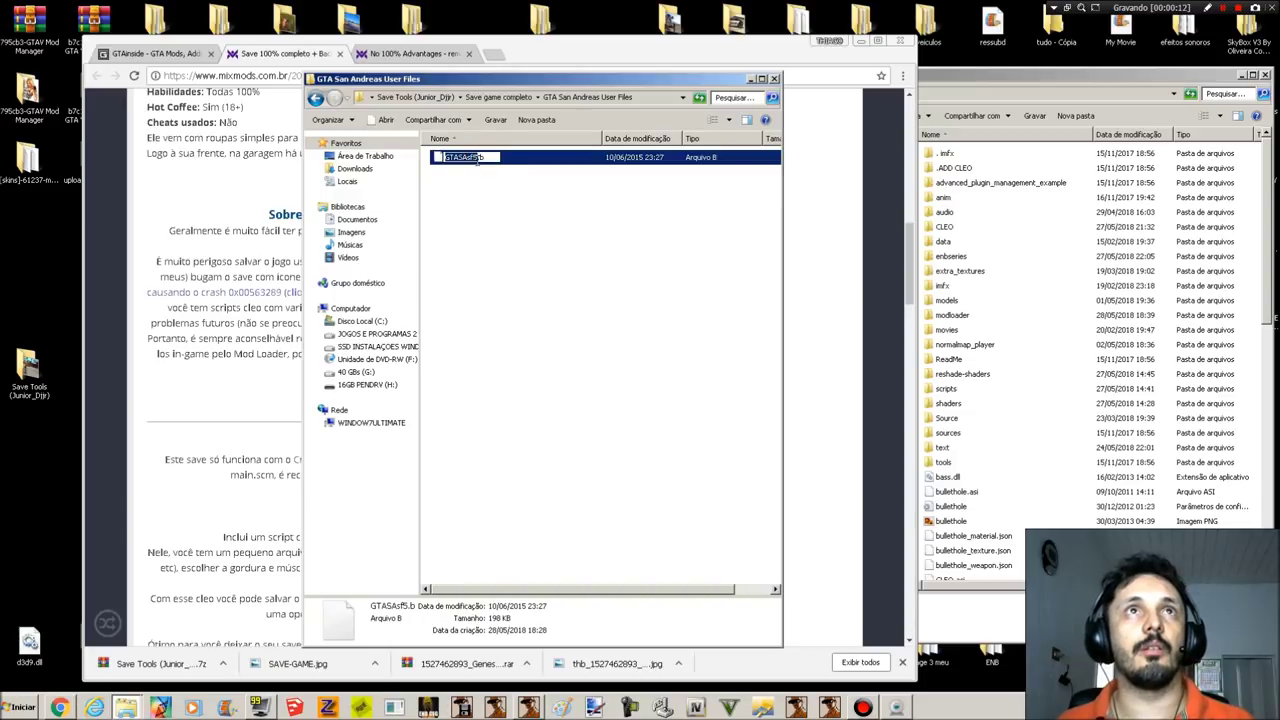
{"action": "left_click", "coordinate": [537, 318]}
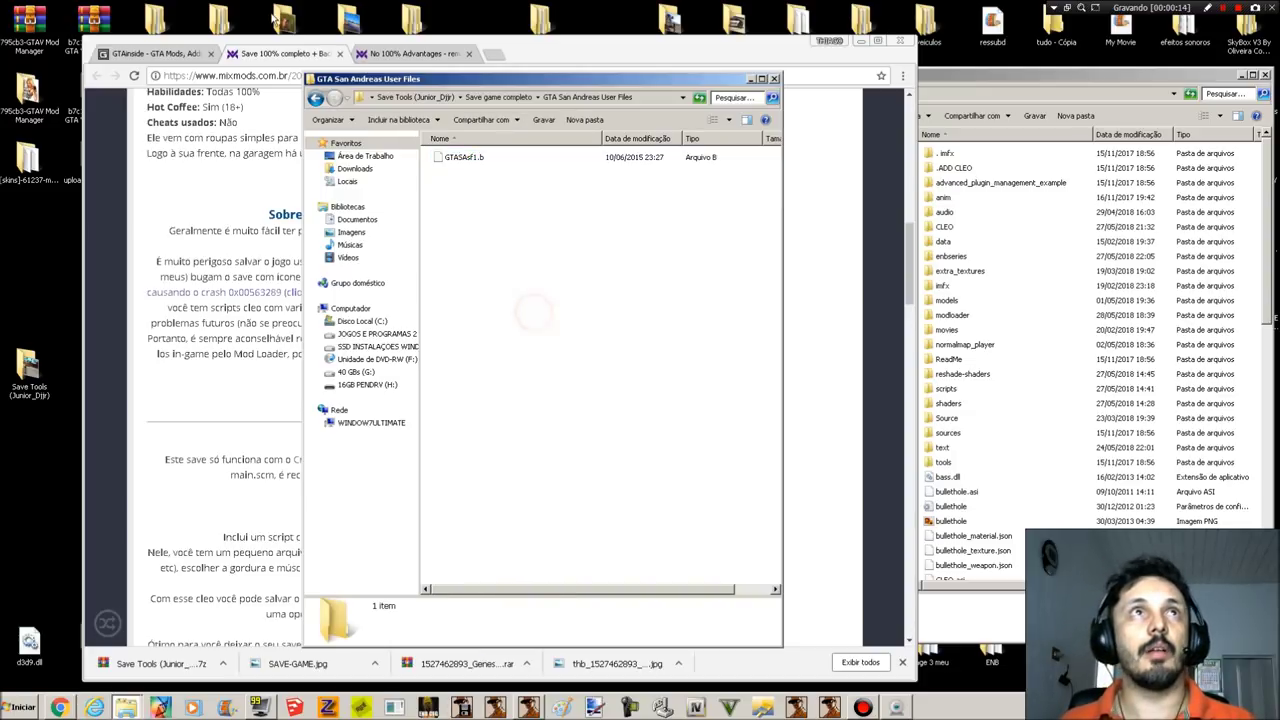
Step: Read the installation instructions in the Leiame (ou morra) text file in Save game completo, and close it
{"action": "key", "text": "BackSpace"}
{"action": "double_click", "coordinate": [490, 172]}
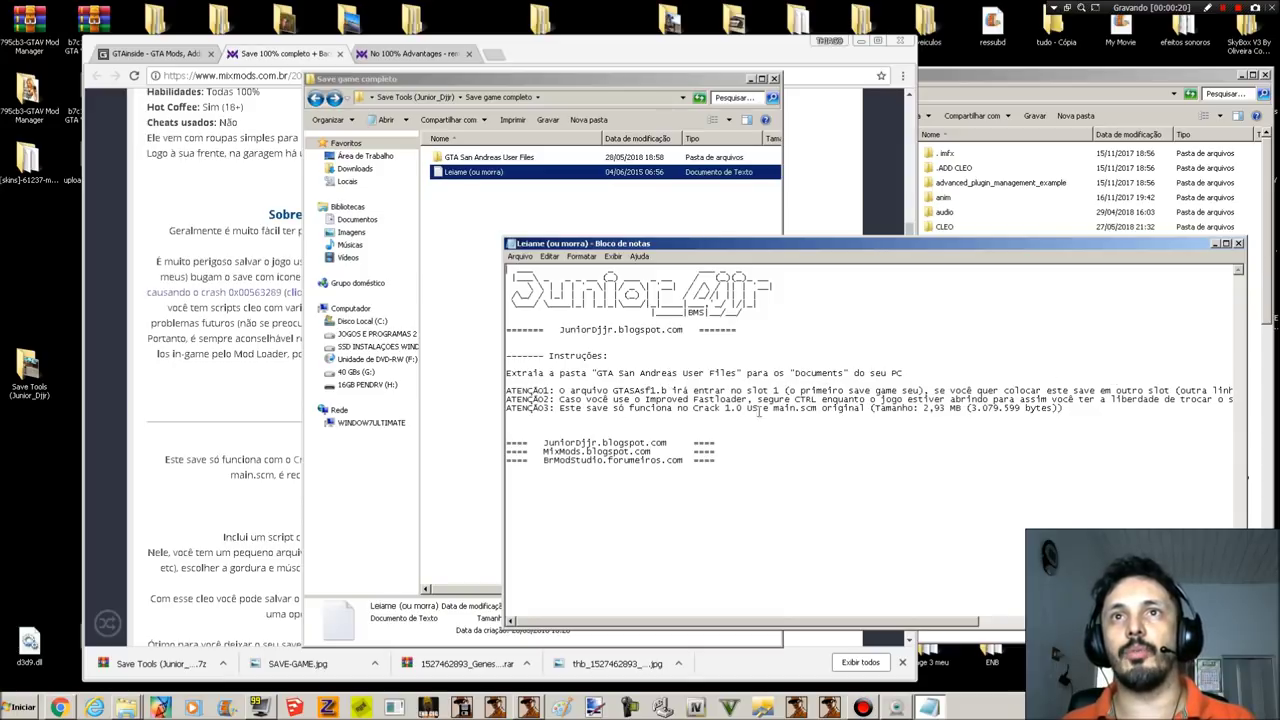
{"action": "left_click", "coordinate": [1239, 243]}
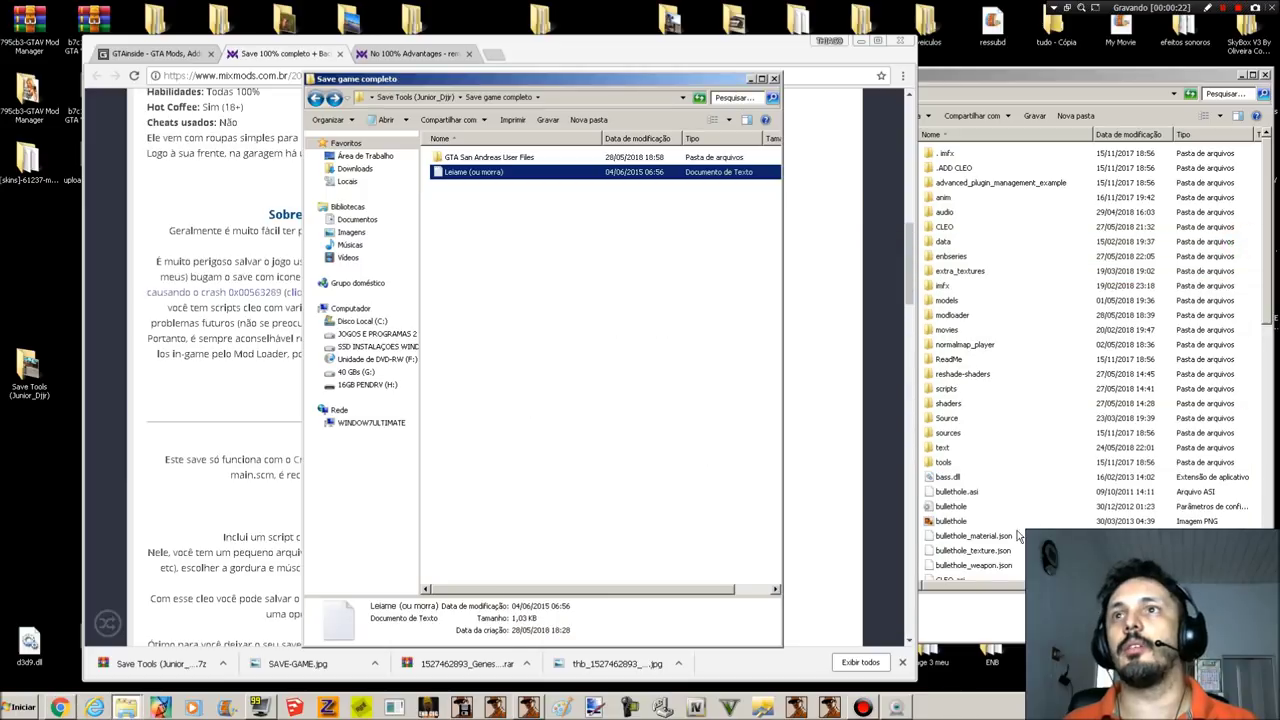
Step: Select the GTA San Andreas User Files folder in Save game completo and close the GTA SA folder window
{"action": "left_click", "coordinate": [1020, 600]}
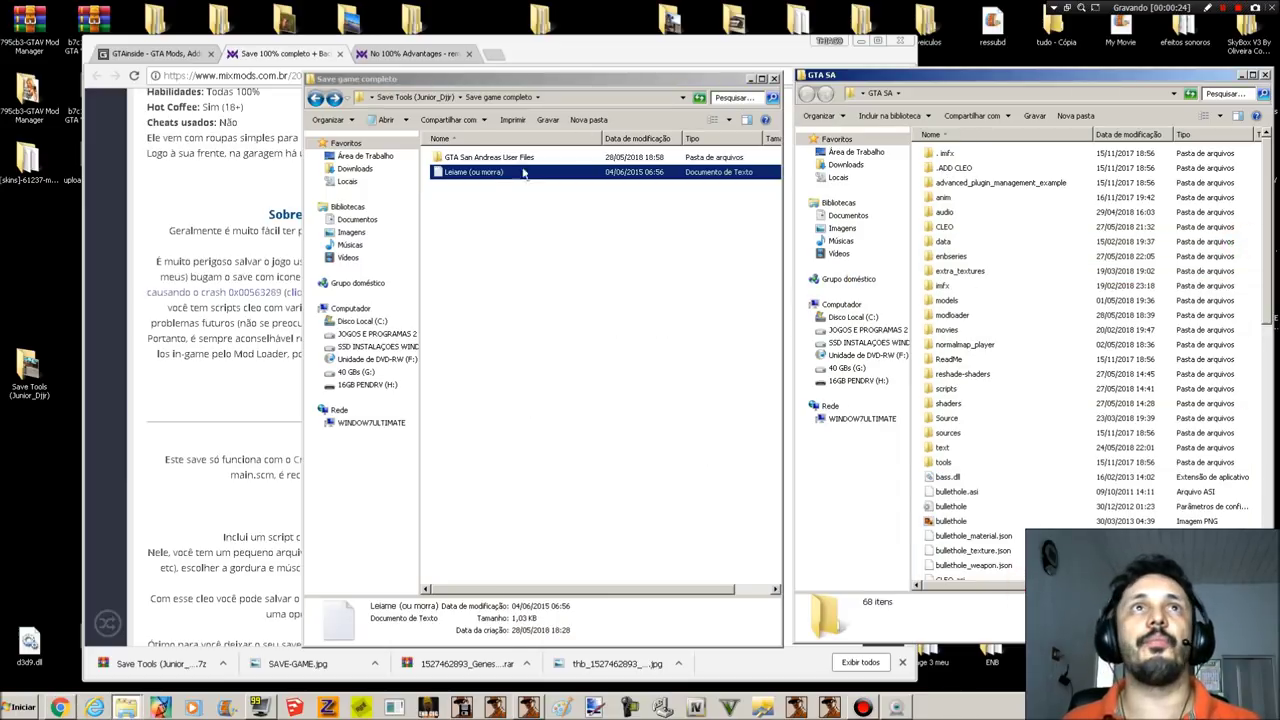
{"action": "left_click", "coordinate": [478, 160]}
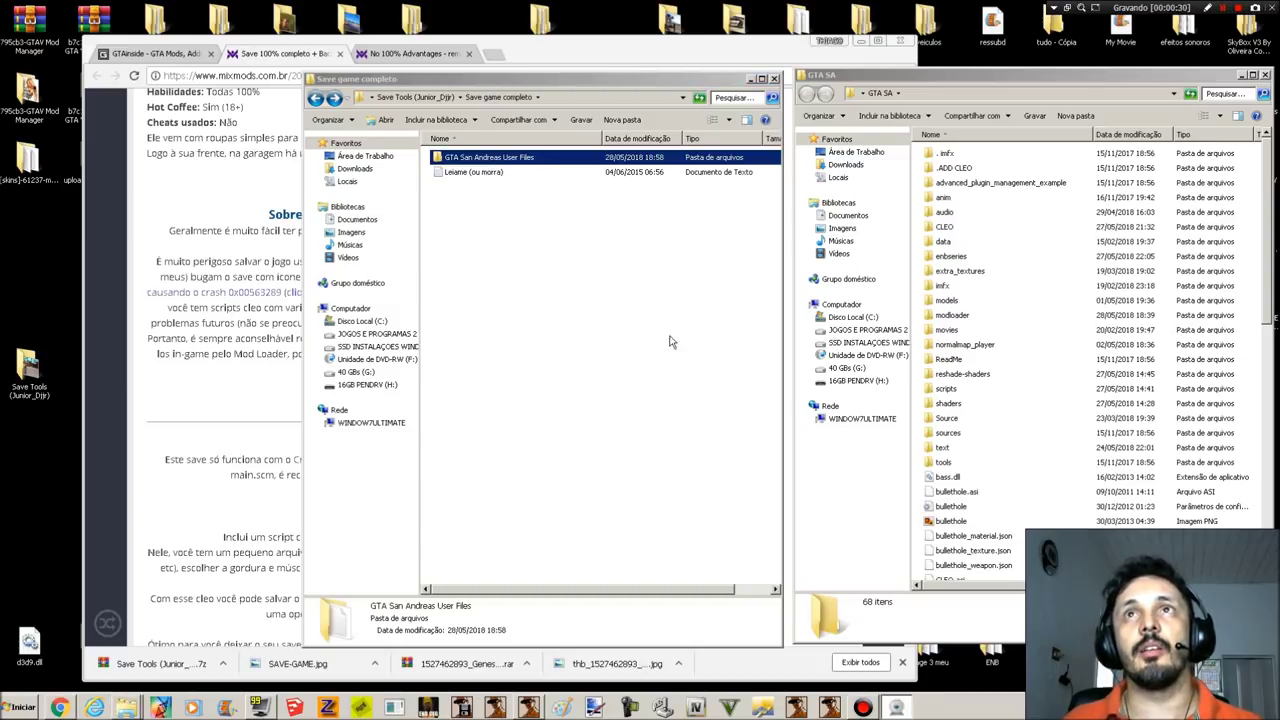
{"action": "left_click", "coordinate": [895, 79]}
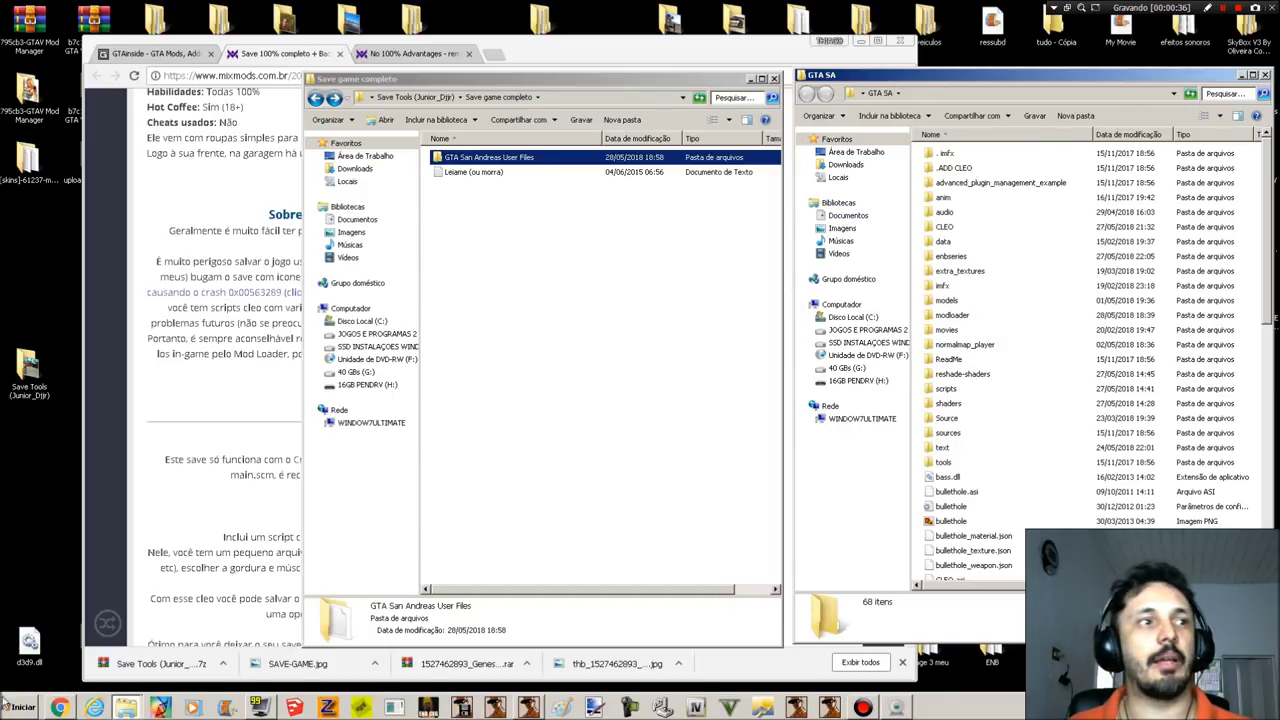
{"action": "left_click", "coordinate": [1265, 75]}
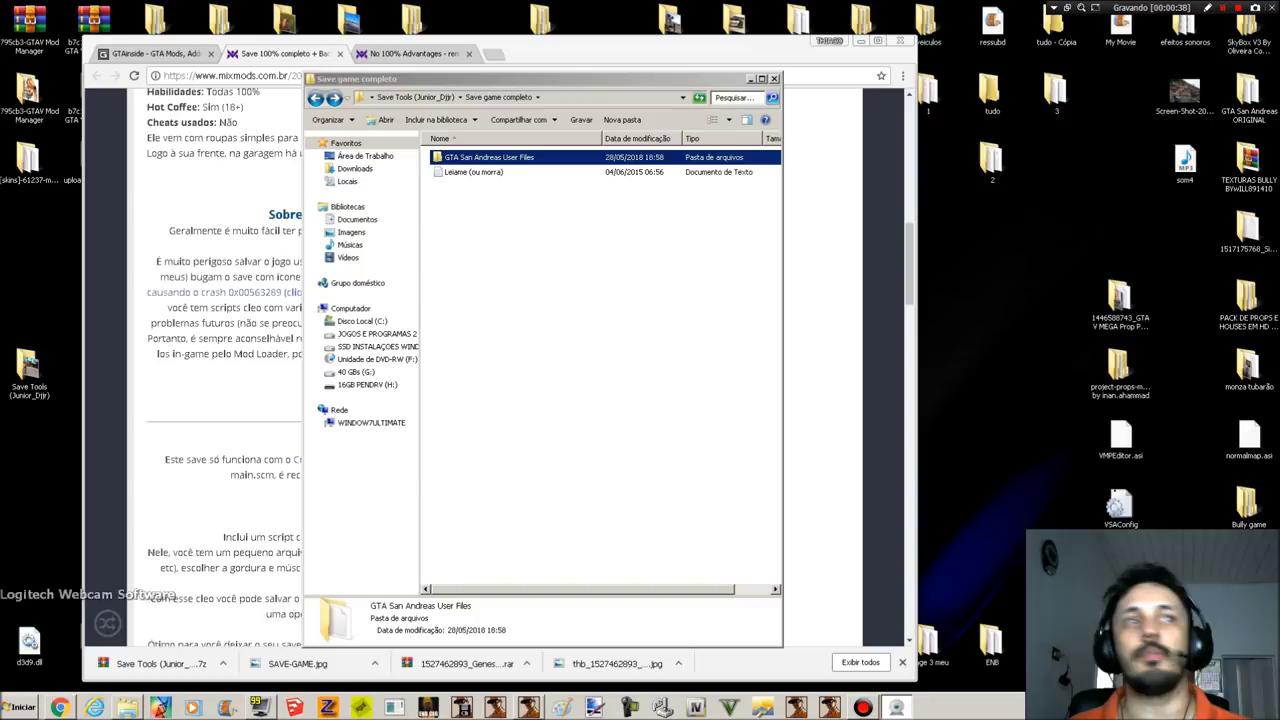
Step: Open the Documents library in a new Explorer window placed beside the Save game completo window
{"action": "left_click", "coordinate": [22, 707]}
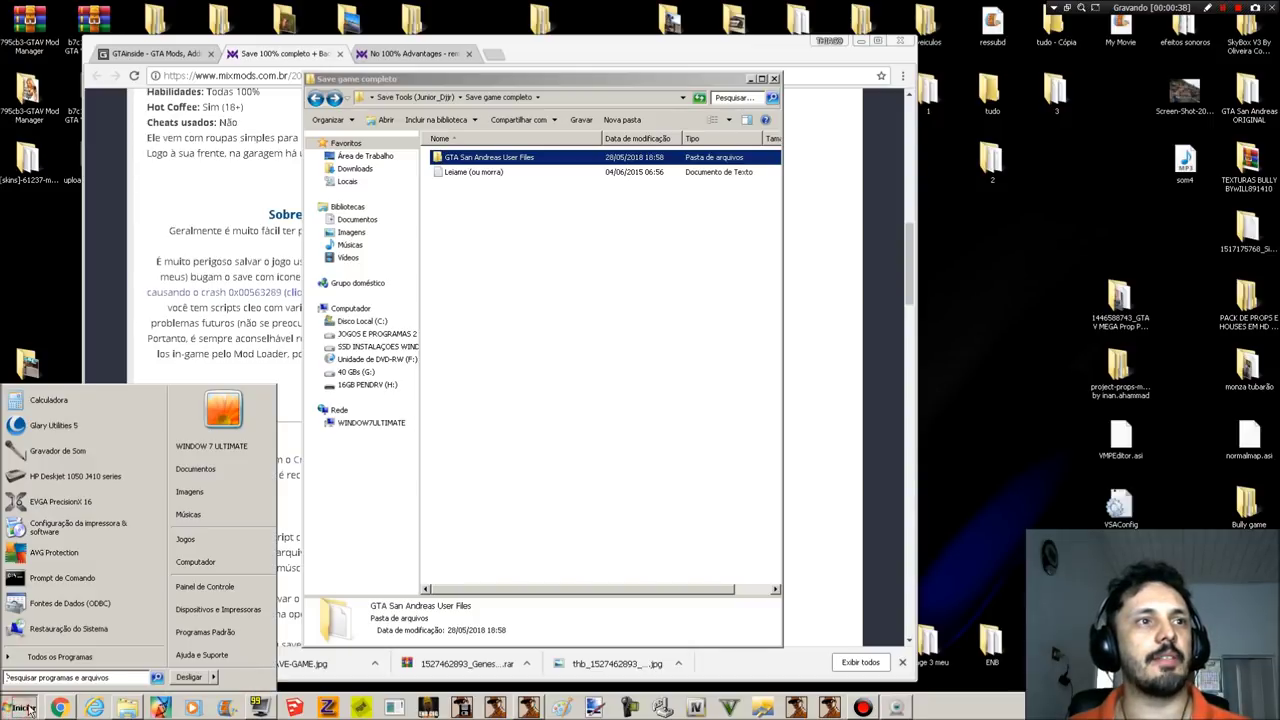
{"action": "left_click", "coordinate": [194, 562]}
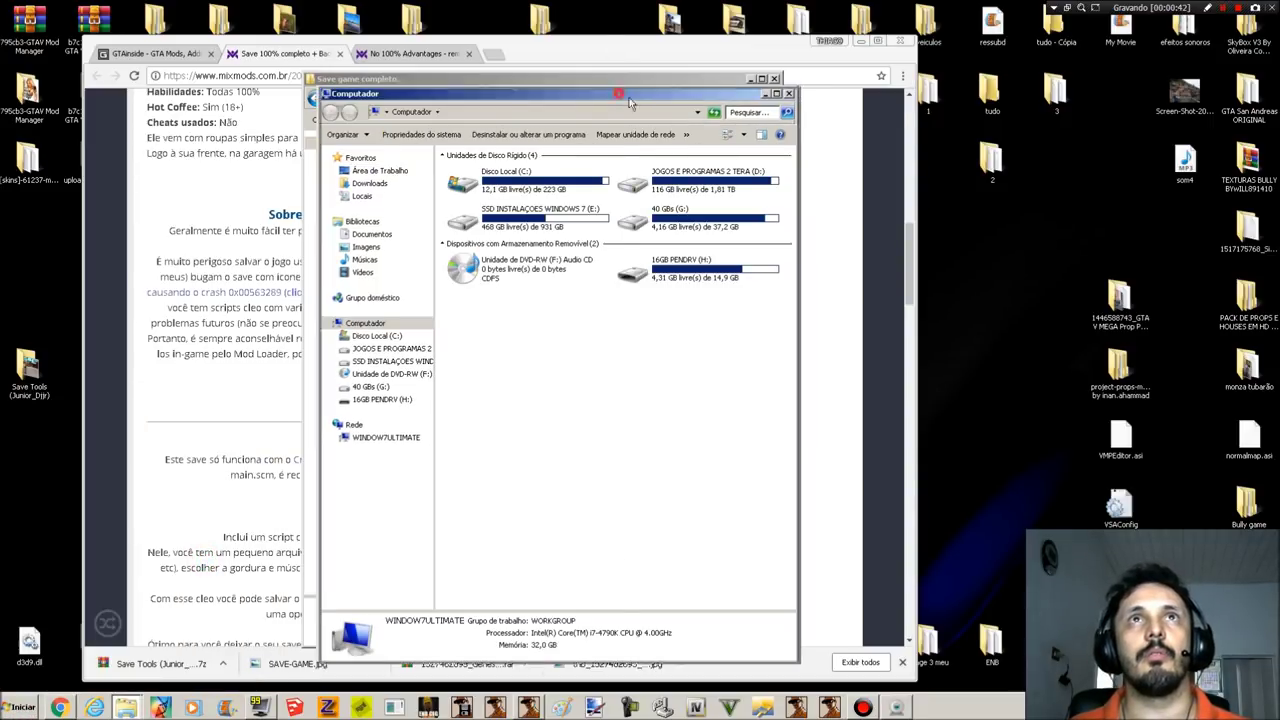
{"action": "left_click_drag", "start_coordinate": [603, 94], "coordinate": [1081, 92]}
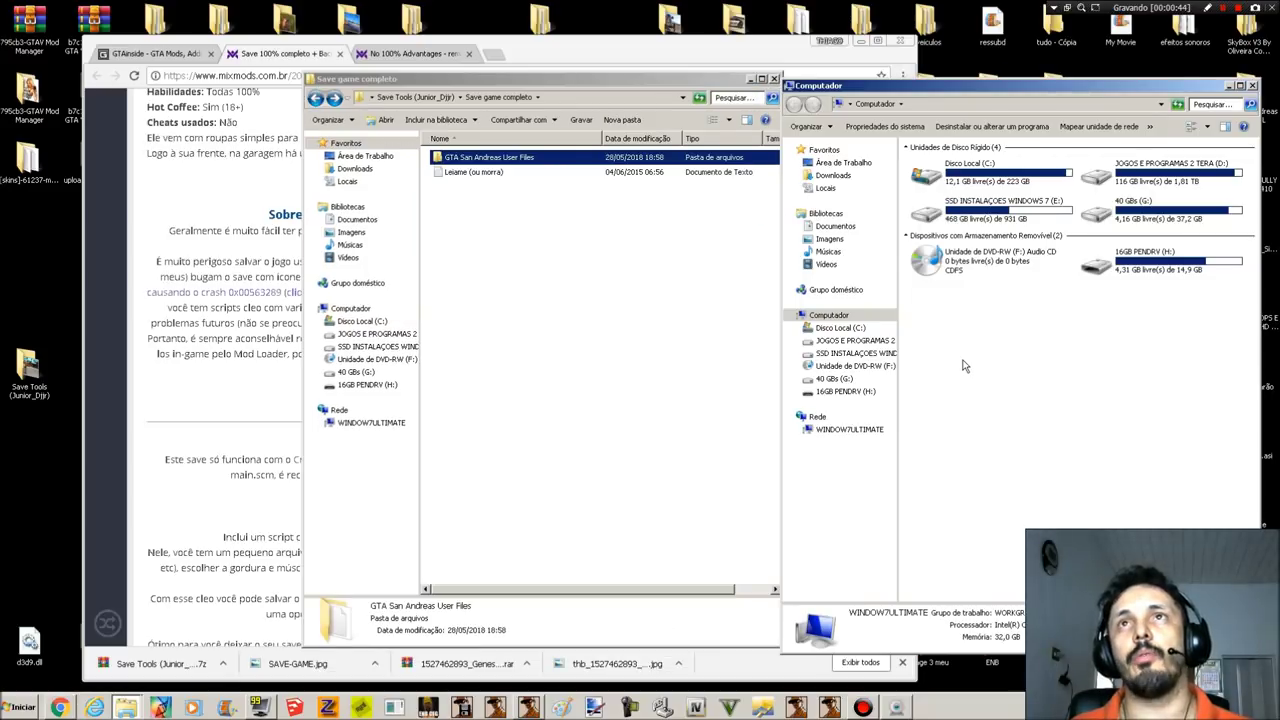
{"action": "left_click", "coordinate": [836, 227]}
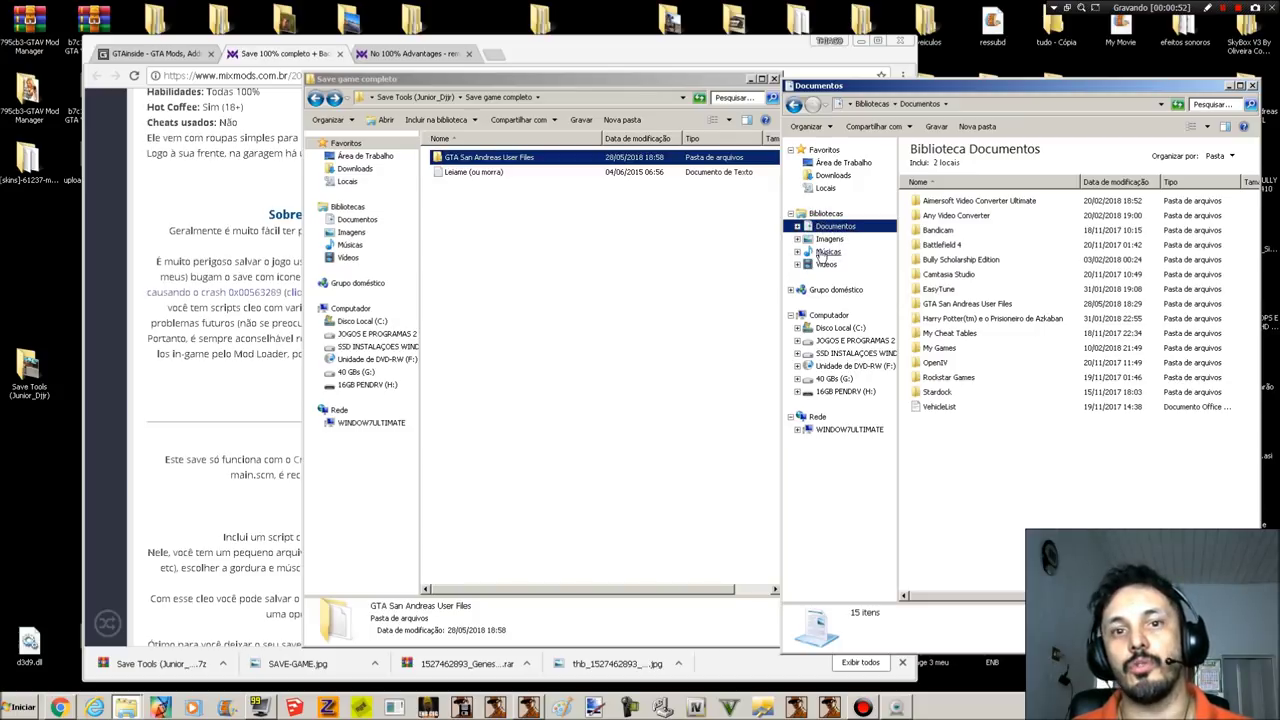
Step: Open GTA San Andreas User Files in both windows and point out save slots GTASAsf1.b to GTASAsf5.b in Documents
{"action": "left_click", "coordinate": [968, 304]}
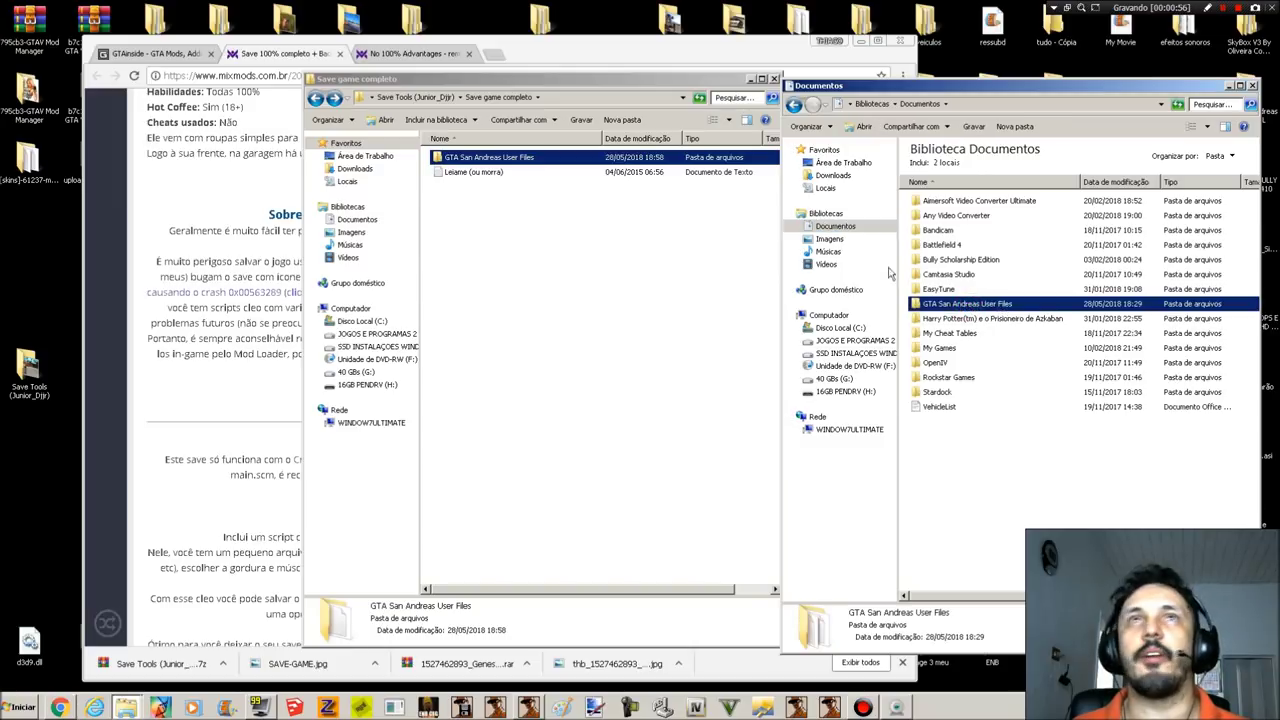
{"action": "double_click", "coordinate": [522, 158]}
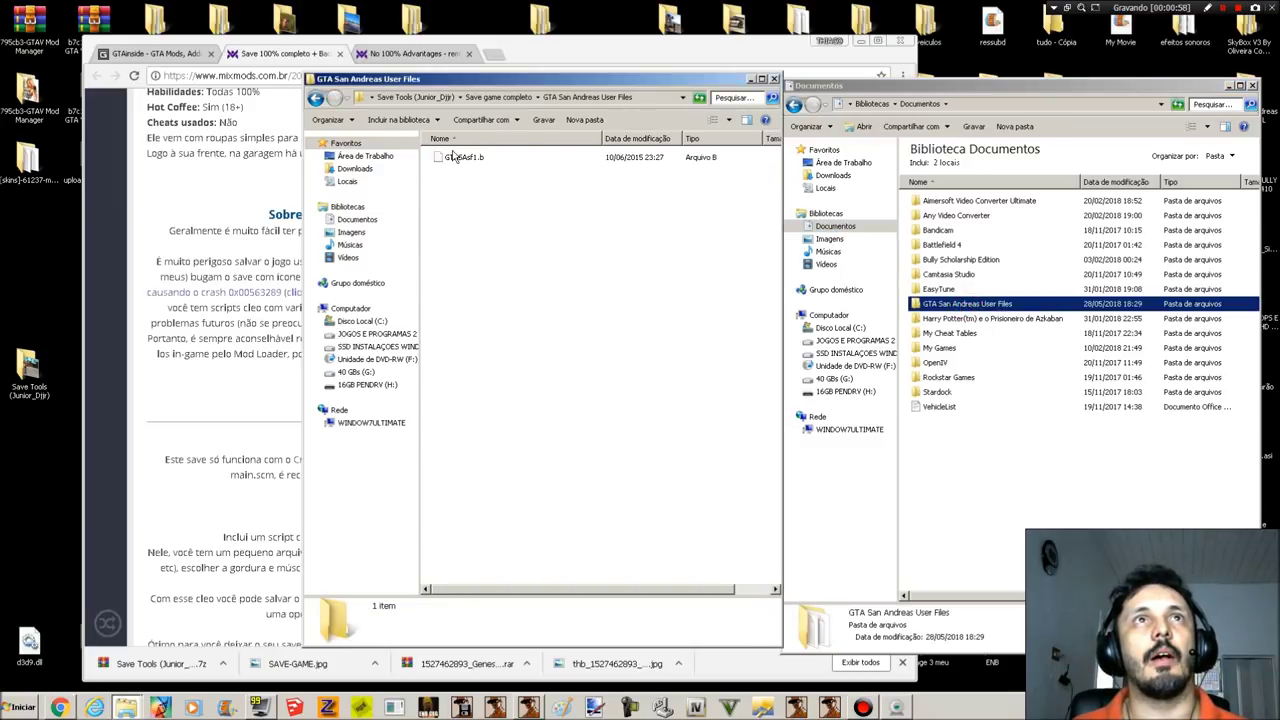
{"action": "double_click", "coordinate": [1000, 305]}
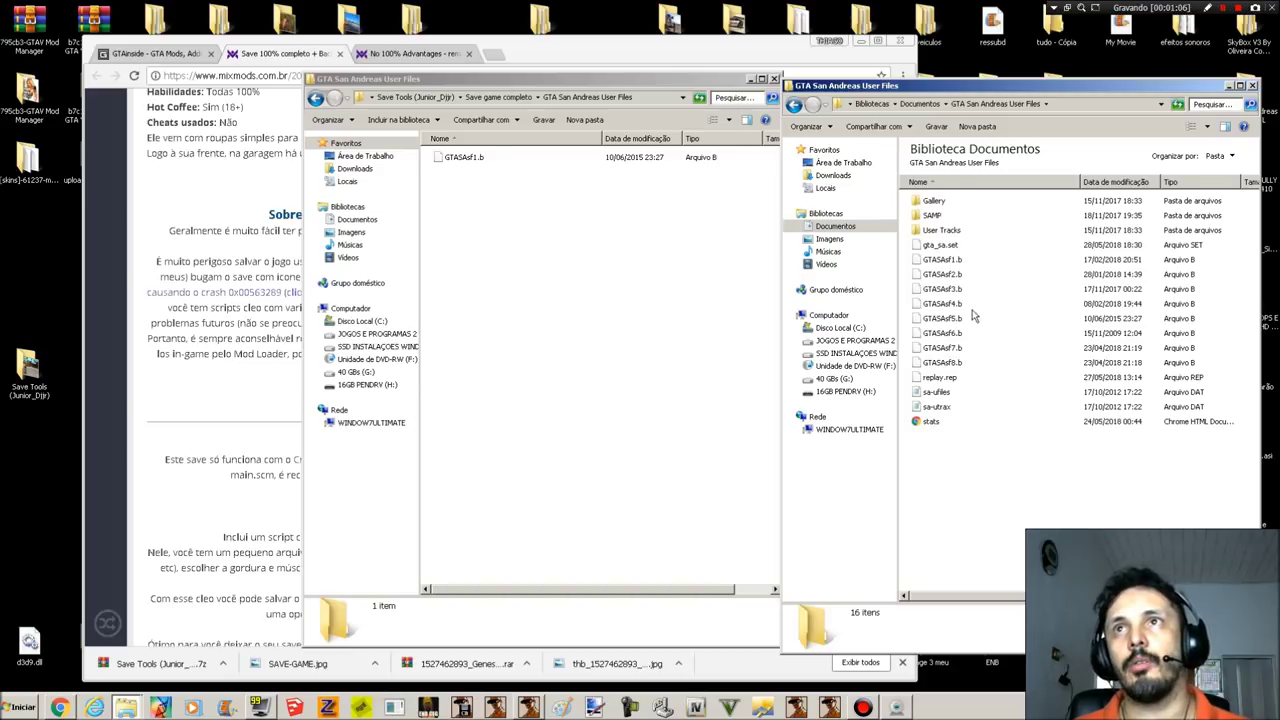
{"action": "left_click_drag", "start_coordinate": [970, 262], "coordinate": [968, 308]}
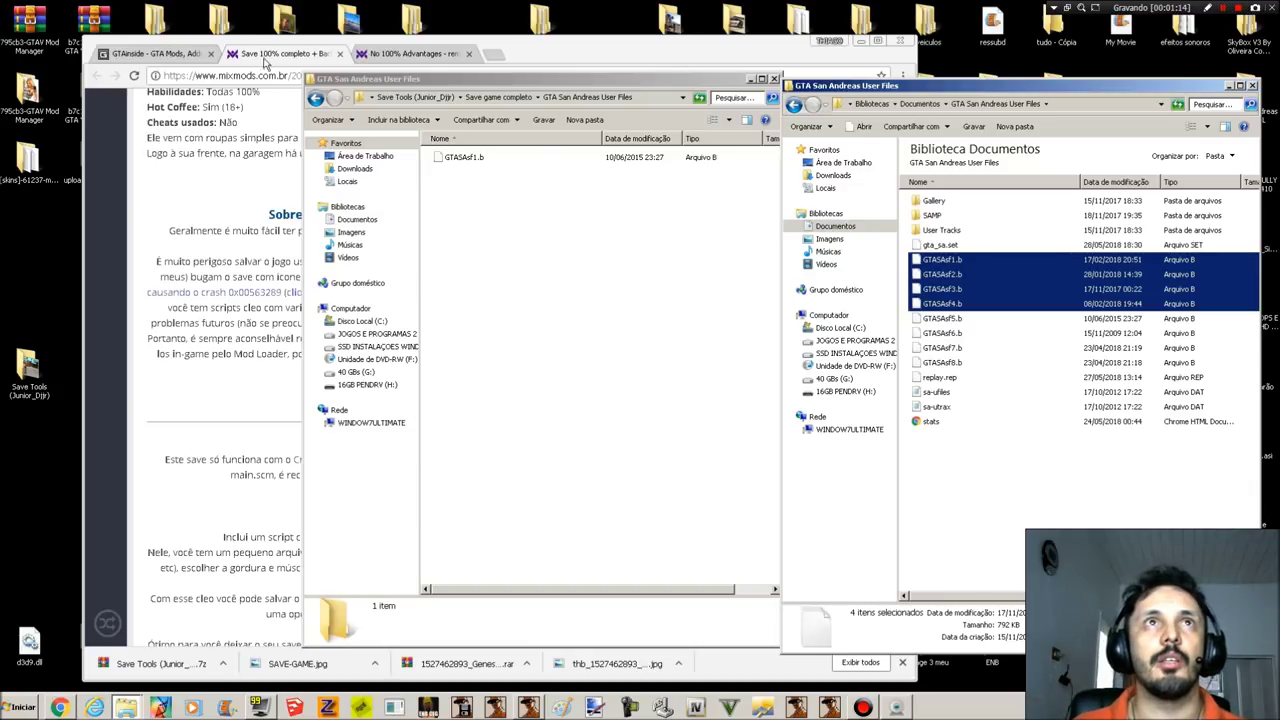
{"action": "left_click", "coordinate": [955, 318]}
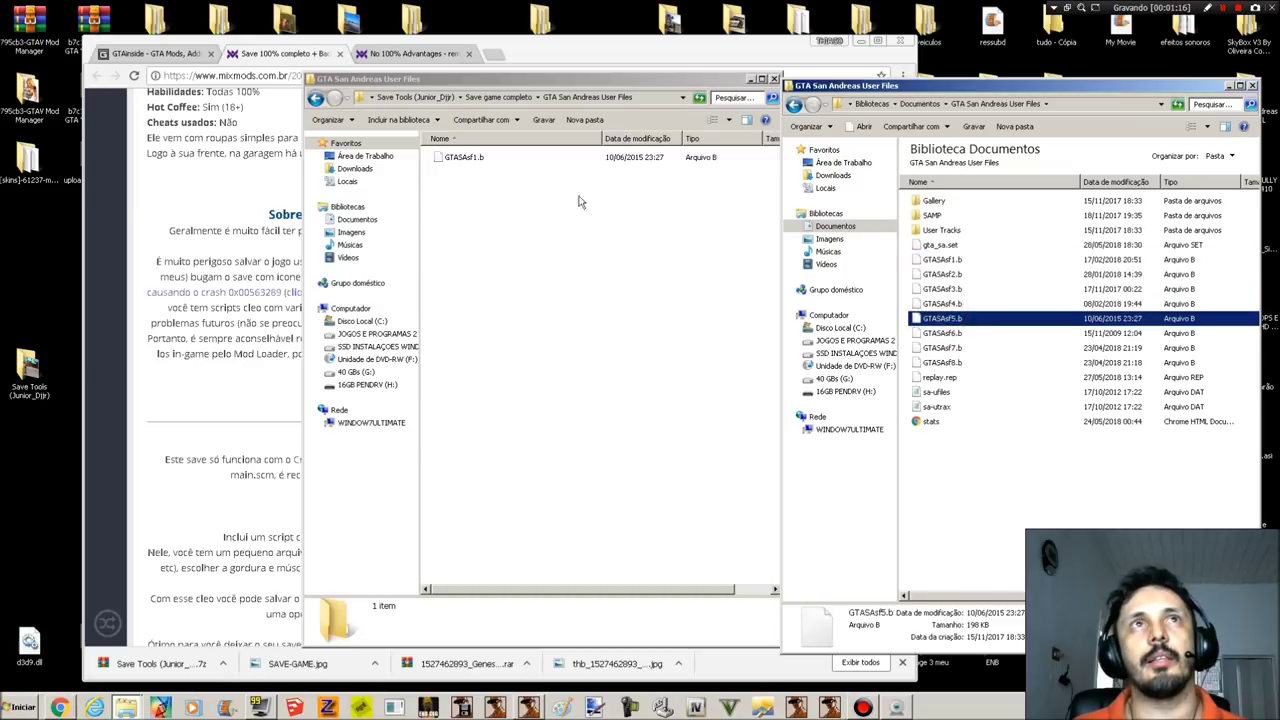
Step: Rename the downloaded save file as GTASAsf5.b to match the fifth save slot
{"action": "left_click", "coordinate": [478, 162]}
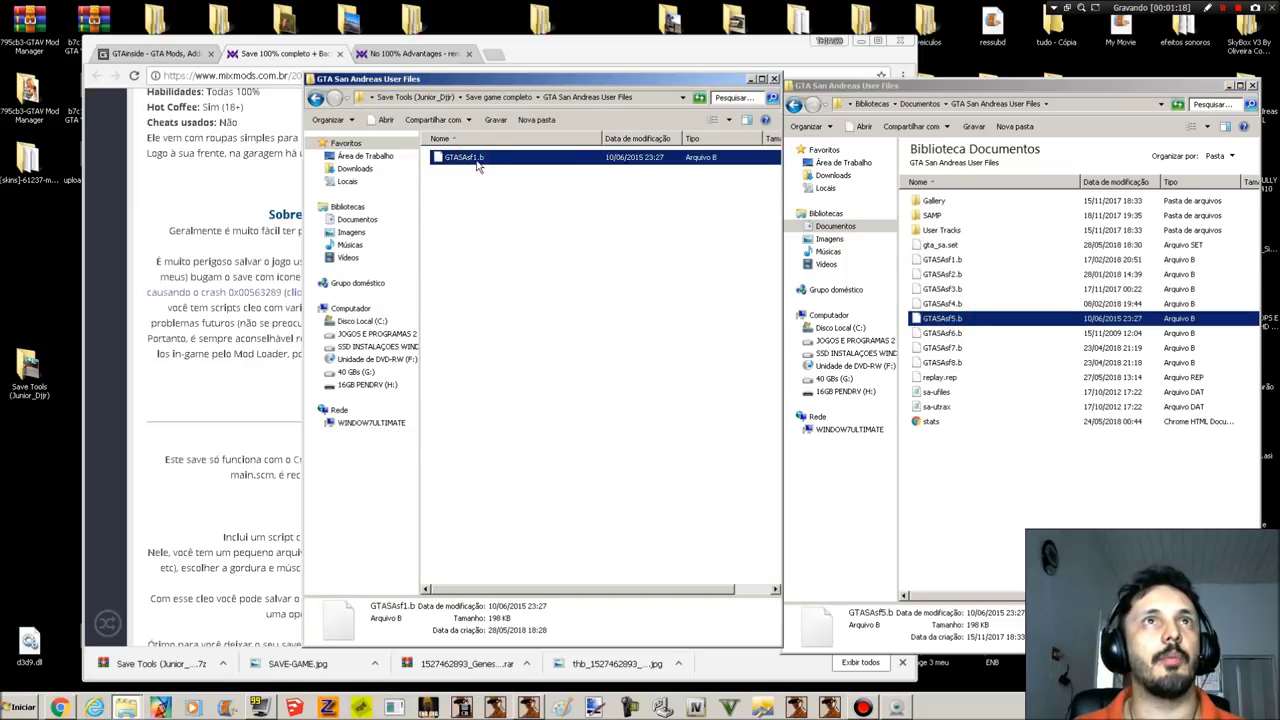
{"action": "left_click", "coordinate": [478, 160]}
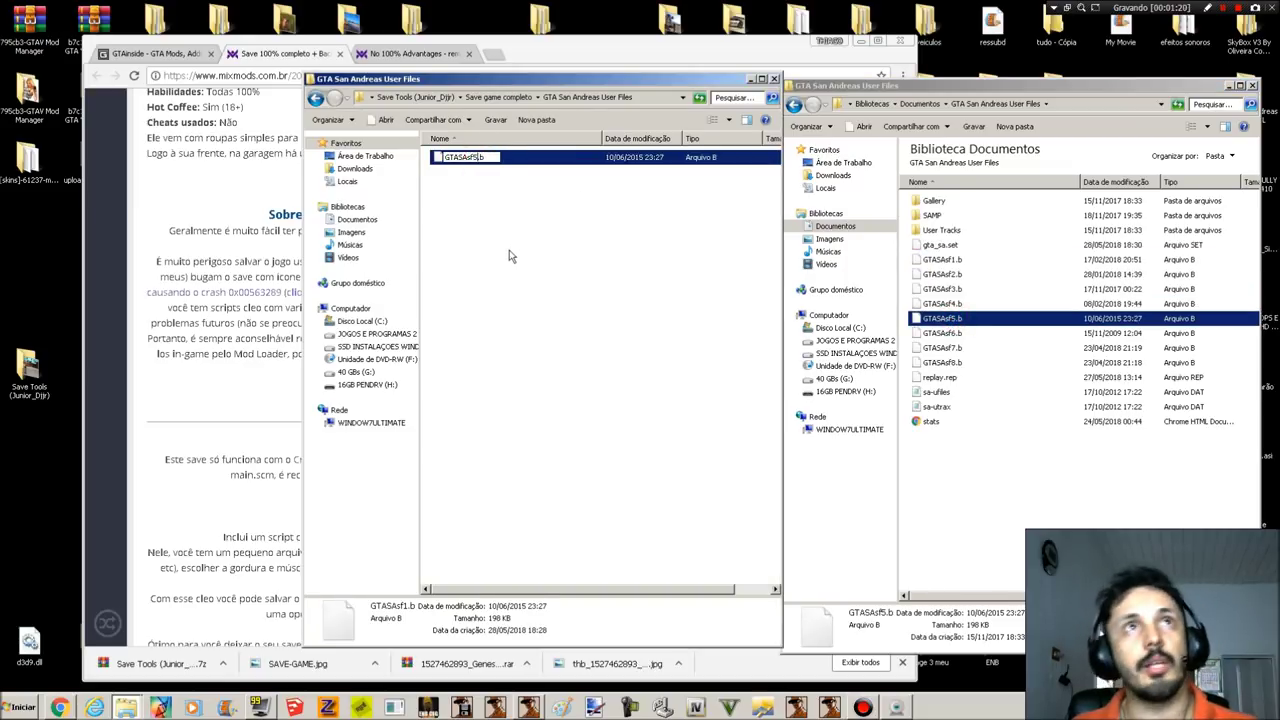
{"action": "left_click", "coordinate": [517, 290]}
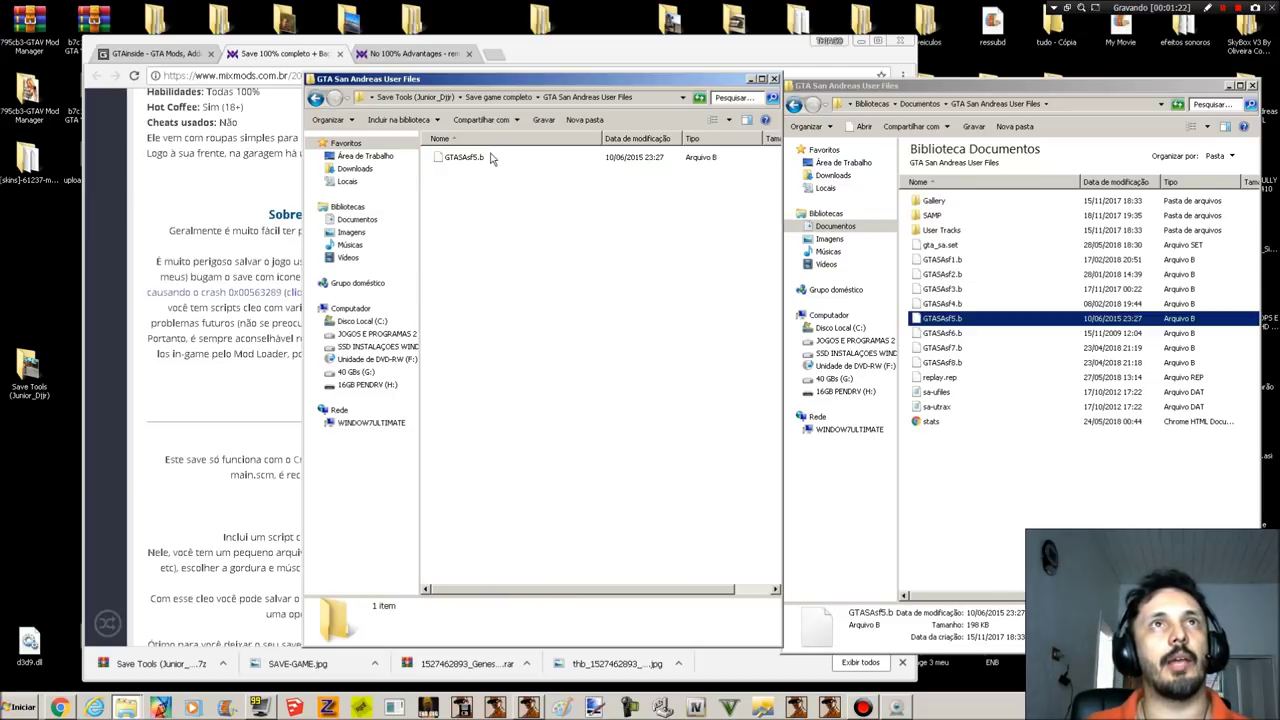
Step: Copy the renamed GTASAsf5.b into the Documents GTA San Andreas User Files folder, replacing the existing file
{"action": "right_click", "coordinate": [474, 158]}
{"action": "left_click", "coordinate": [531, 400]}
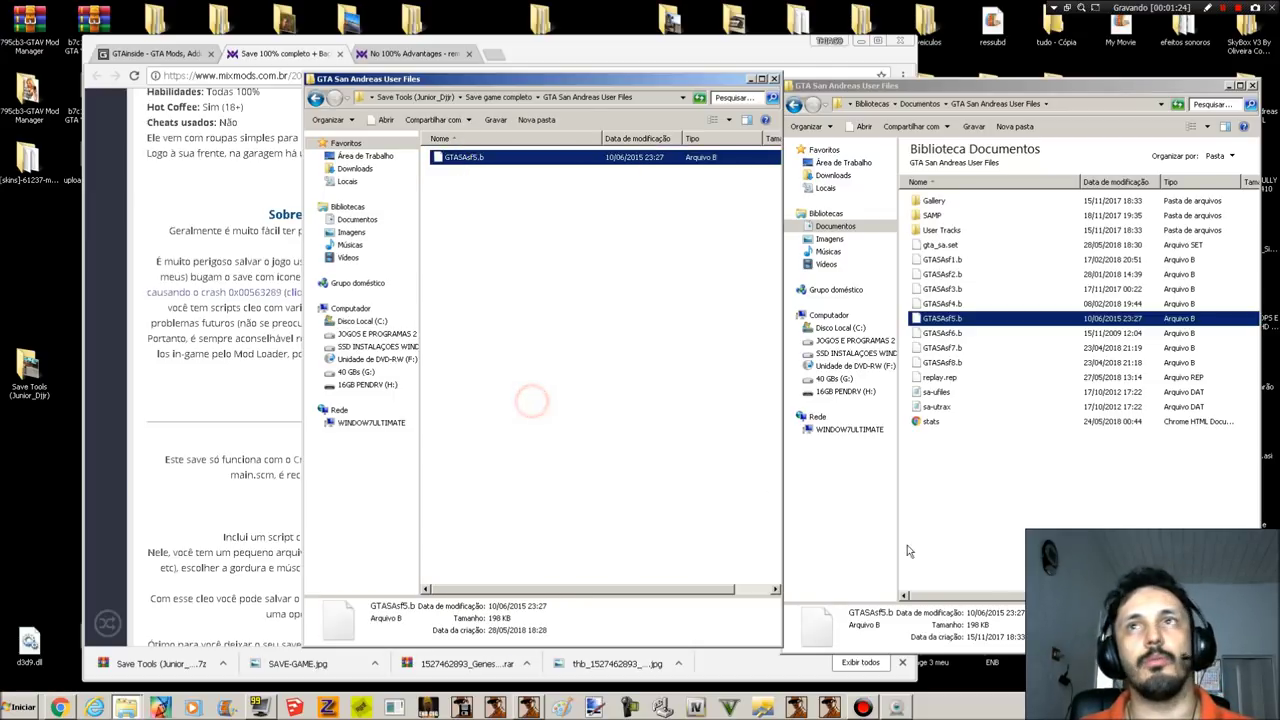
{"action": "right_click", "coordinate": [1006, 383]}
{"action": "left_click", "coordinate": [1050, 463]}
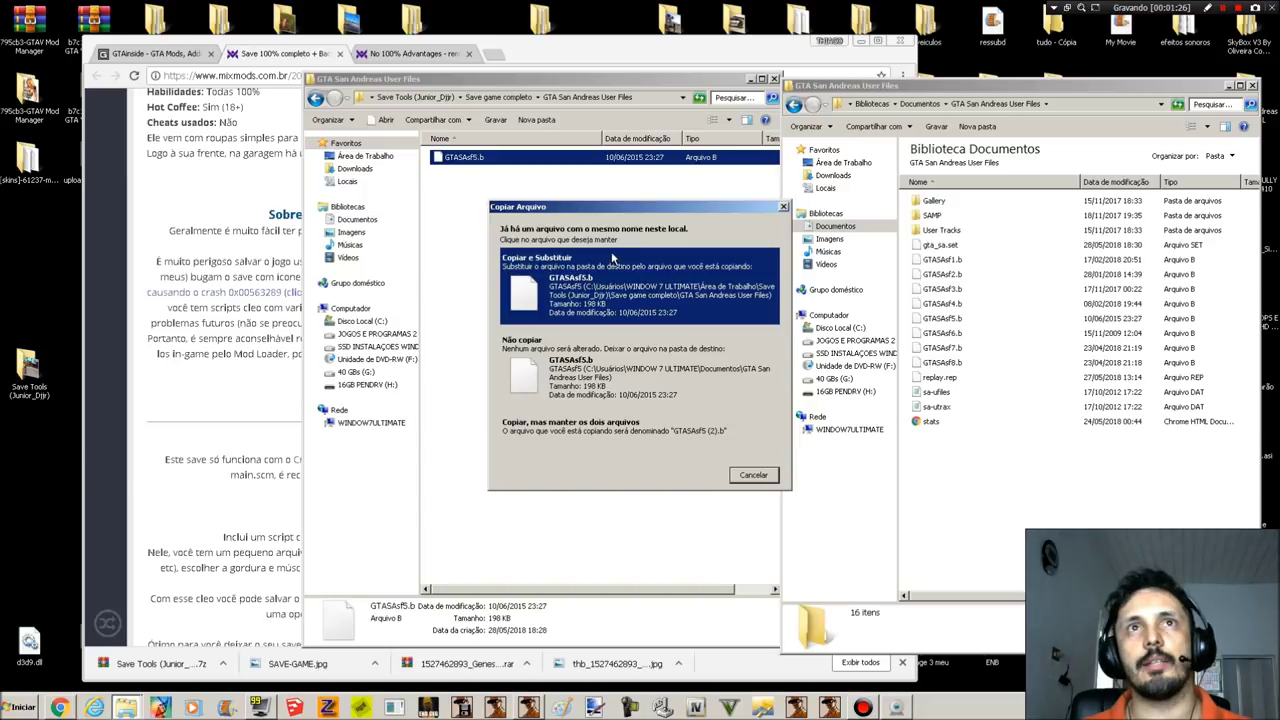
{"action": "left_click", "coordinate": [612, 258]}
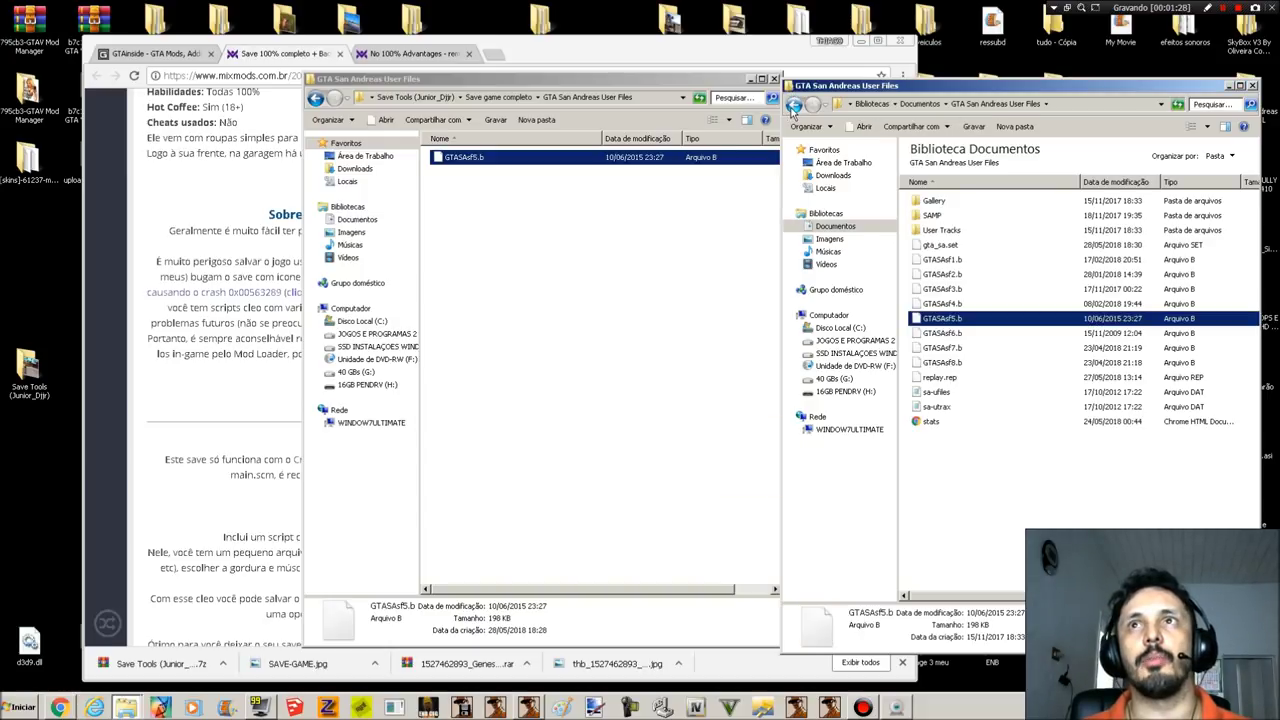
Step: Close the Documents user files window and bring the GTA SA folder window back up beside the download folder
{"action": "left_click", "coordinate": [792, 106]}
{"action": "left_click", "coordinate": [792, 106]}
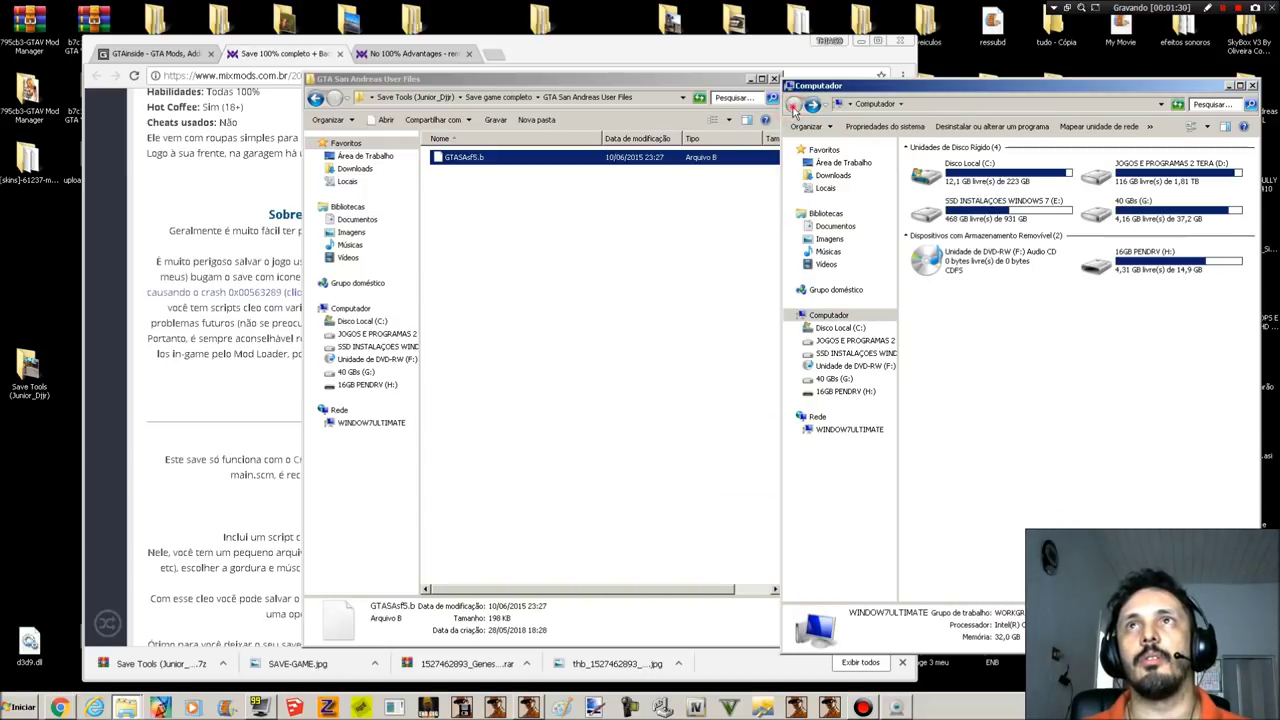
{"action": "left_click", "coordinate": [1252, 85]}
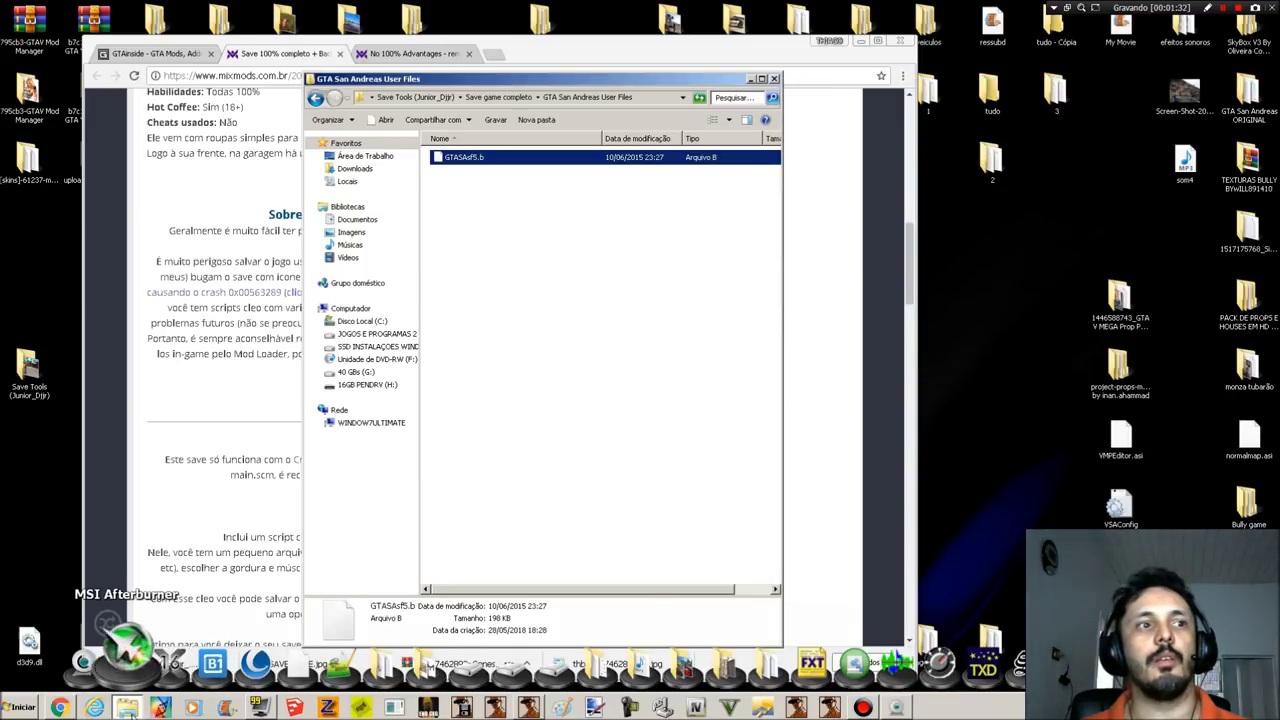
{"action": "left_click", "coordinate": [125, 707]}
{"action": "left_click", "coordinate": [125, 707]}
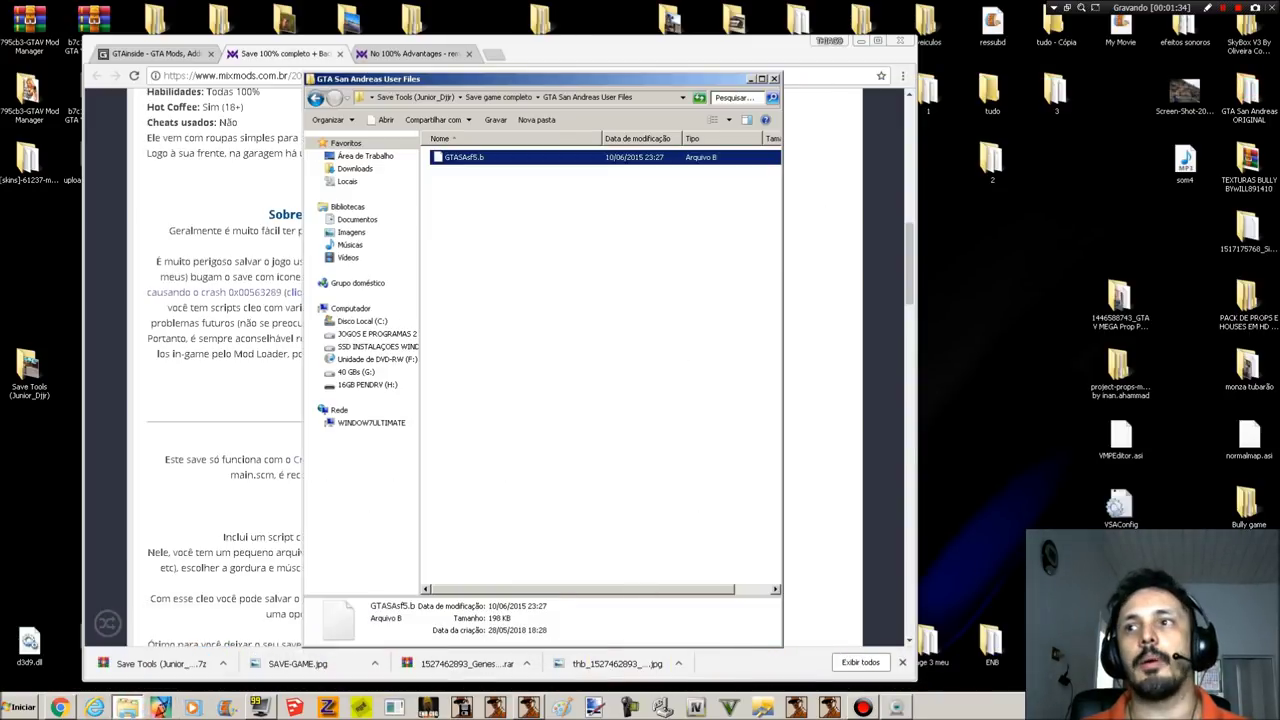
{"action": "left_click", "coordinate": [125, 707]}
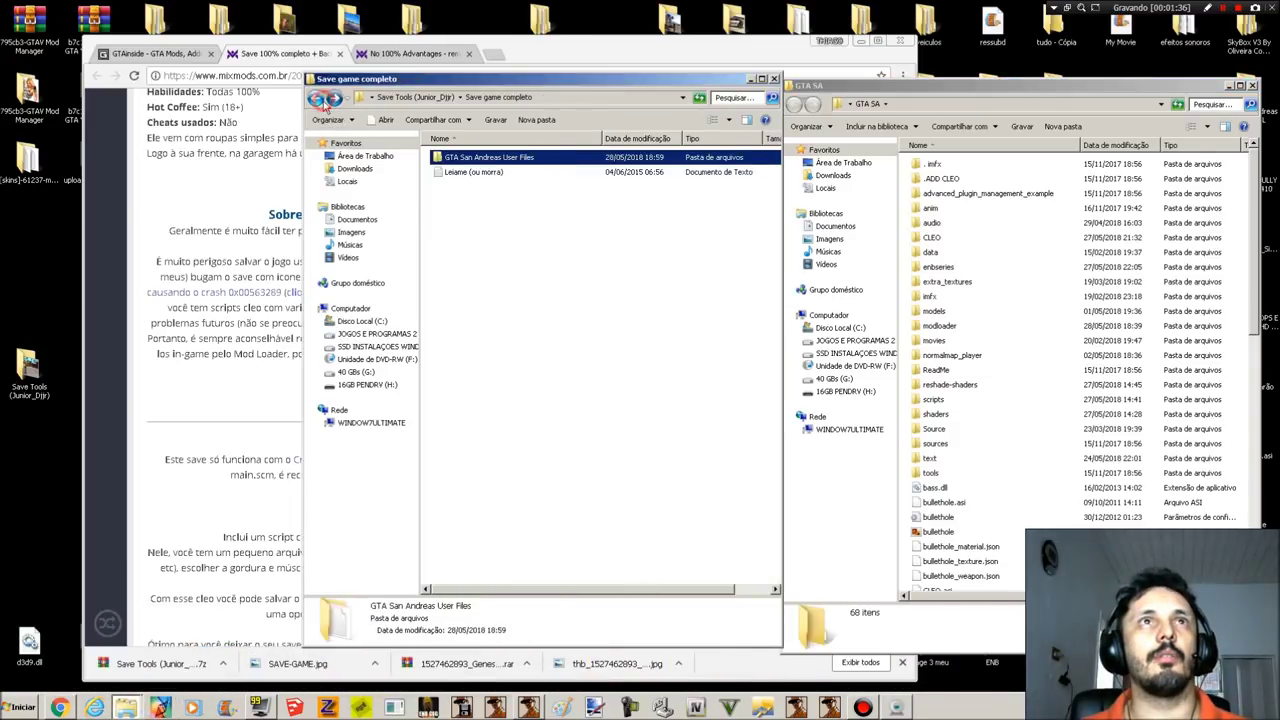
Step: Go up to the Save Tools folder and look inside the data folder of Backup main.scm
{"action": "left_click", "coordinate": [318, 97]}
{"action": "left_click", "coordinate": [320, 99]}
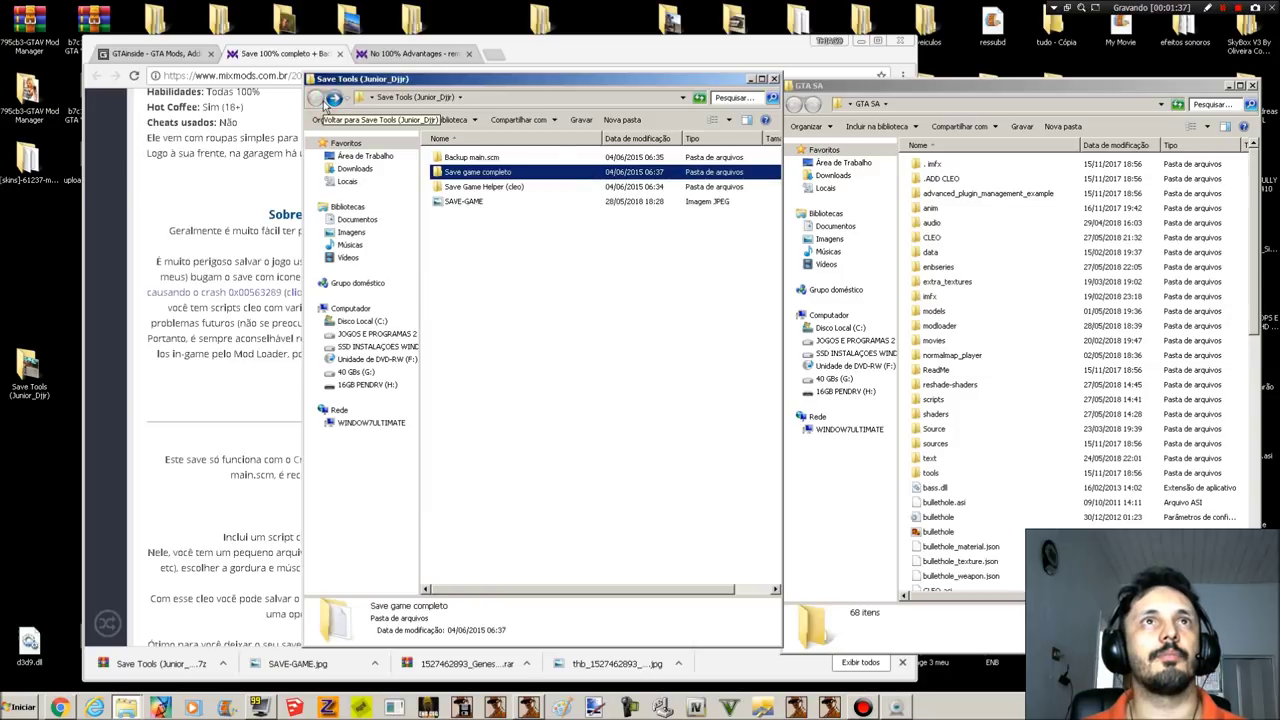
{"action": "double_click", "coordinate": [485, 158]}
{"action": "double_click", "coordinate": [478, 157]}
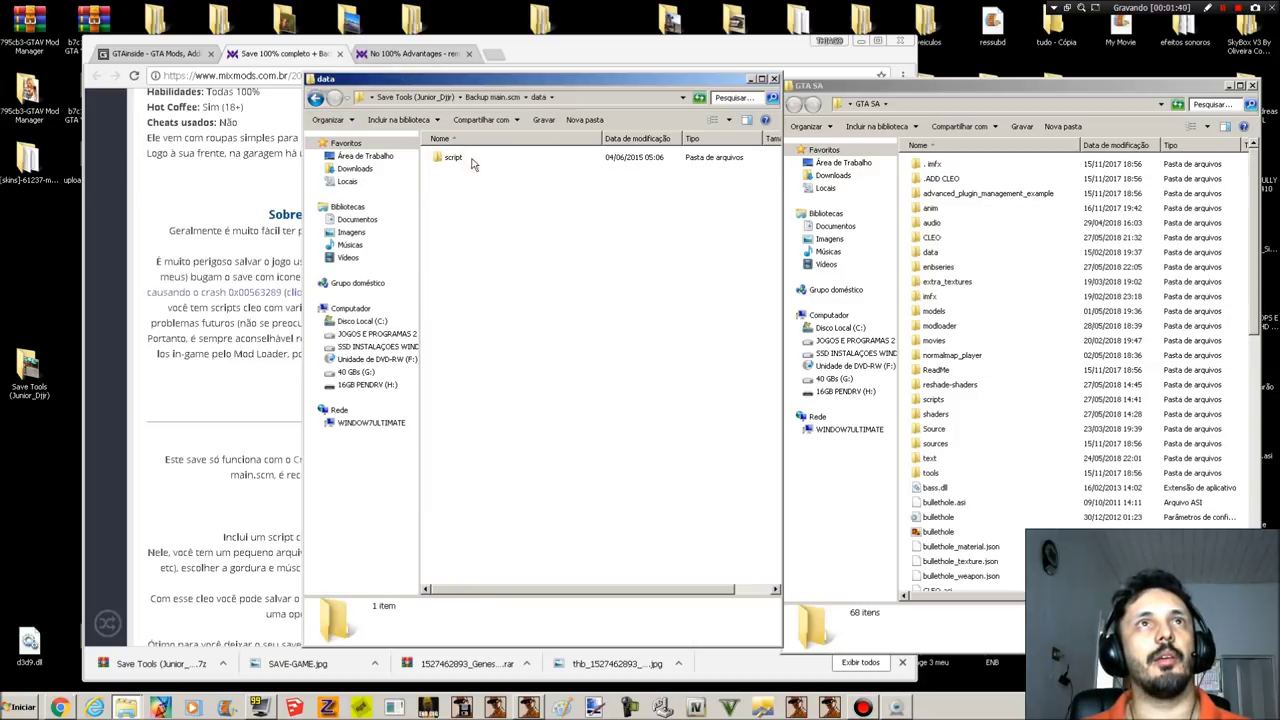
{"action": "left_click", "coordinate": [316, 99]}
{"action": "left_click", "coordinate": [316, 99]}
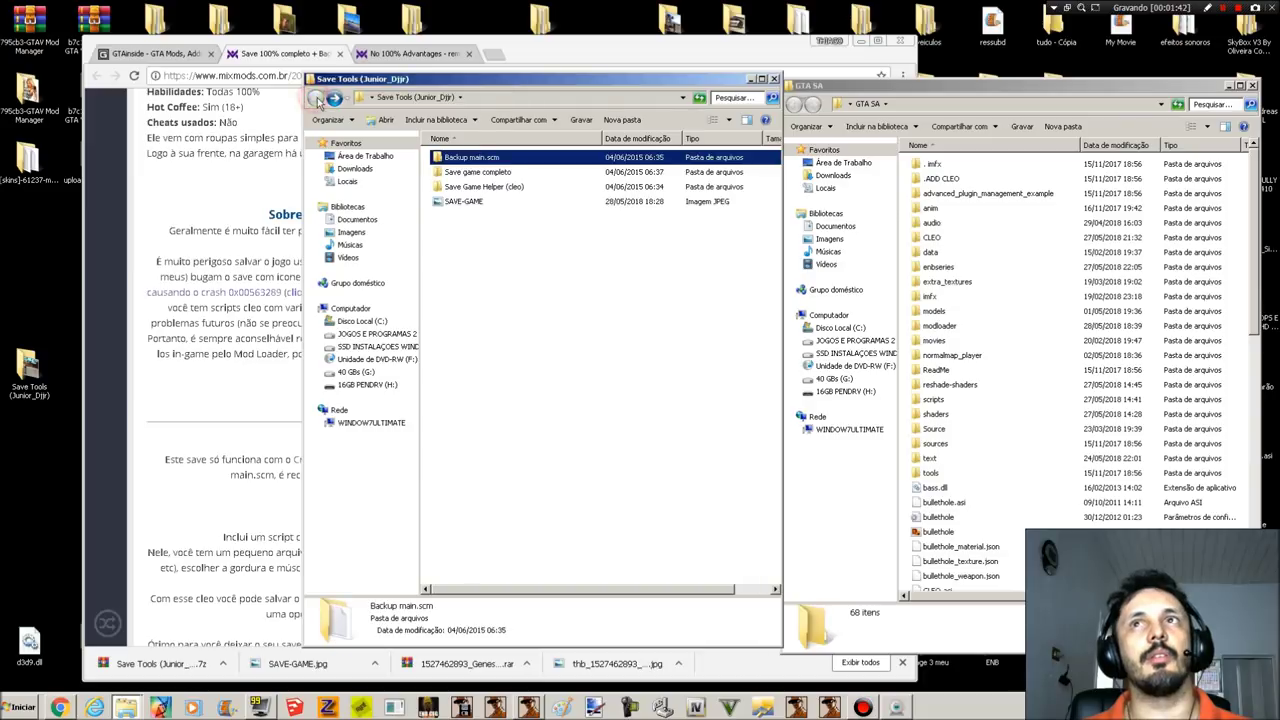
Step: Examine the main.scm and script files in the script folder of Backup main.scm, then return to Save Tools
{"action": "double_click", "coordinate": [485, 158]}
{"action": "double_click", "coordinate": [455, 158]}
{"action": "left_click", "coordinate": [458, 160]}
{"action": "double_click", "coordinate": [455, 158]}
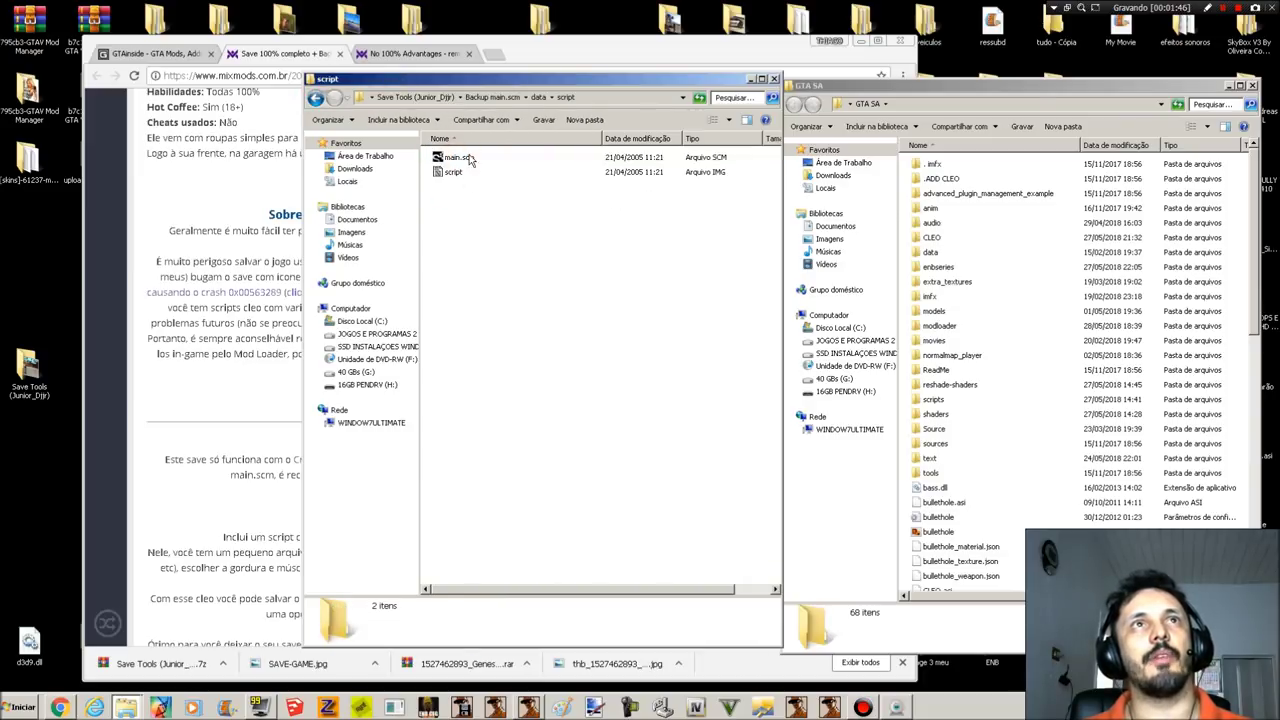
{"action": "left_click", "coordinate": [458, 172]}
{"action": "left_click", "coordinate": [316, 99]}
{"action": "left_click", "coordinate": [316, 99]}
{"action": "left_click", "coordinate": [316, 99]}
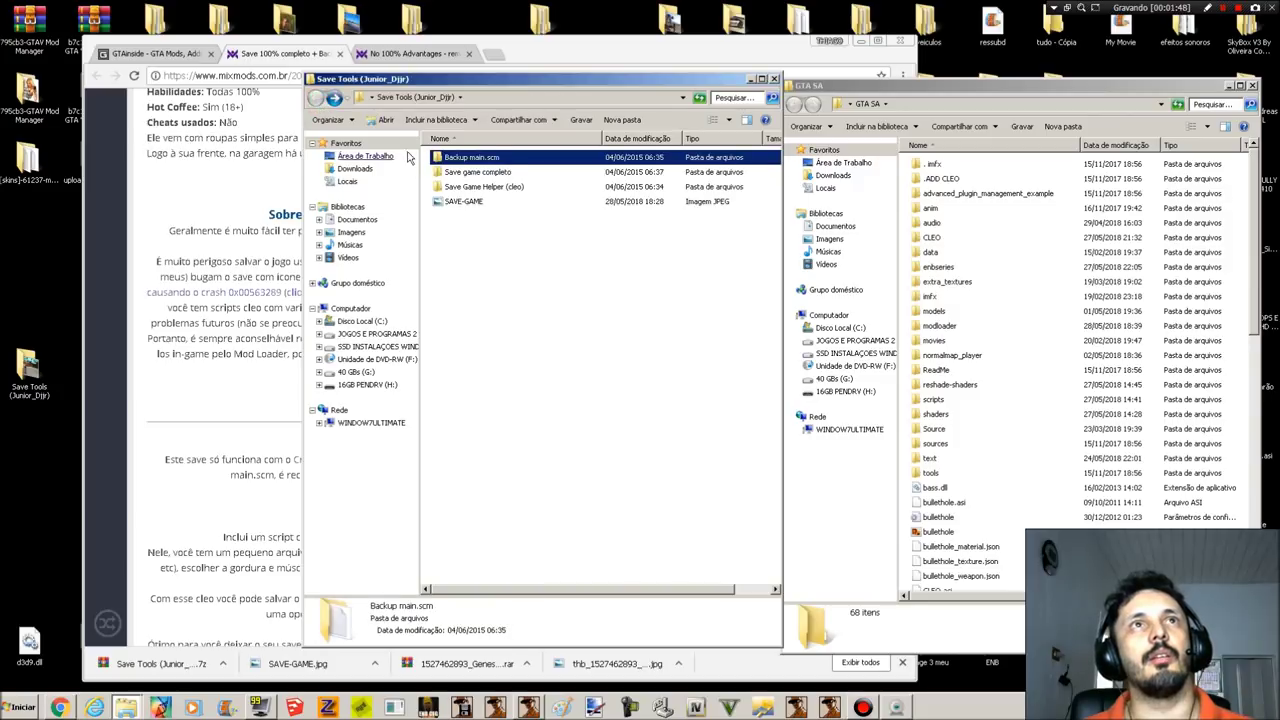
Step: Read the Leiame (ou morra) instructions in Backup main.scm to the end of the long line and close them
{"action": "double_click", "coordinate": [448, 157]}
{"action": "double_click", "coordinate": [470, 172]}
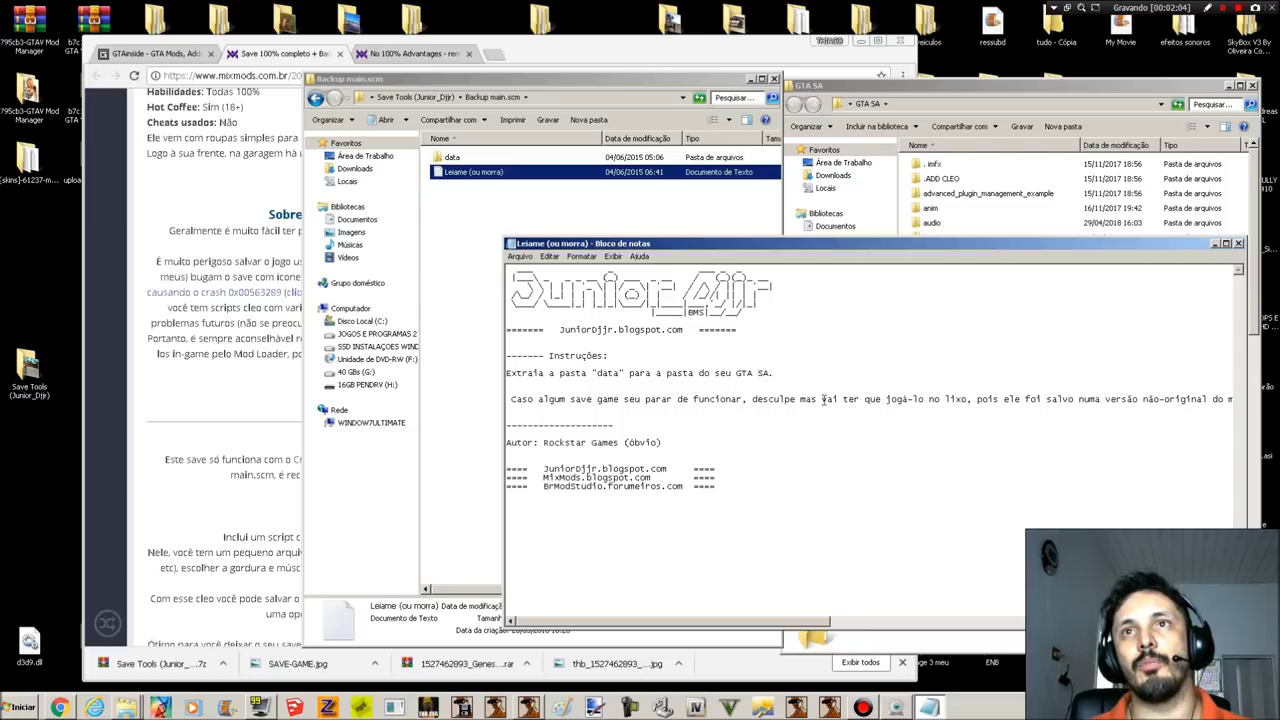
{"action": "left_click_drag", "start_coordinate": [750, 622], "coordinate": [1000, 623]}
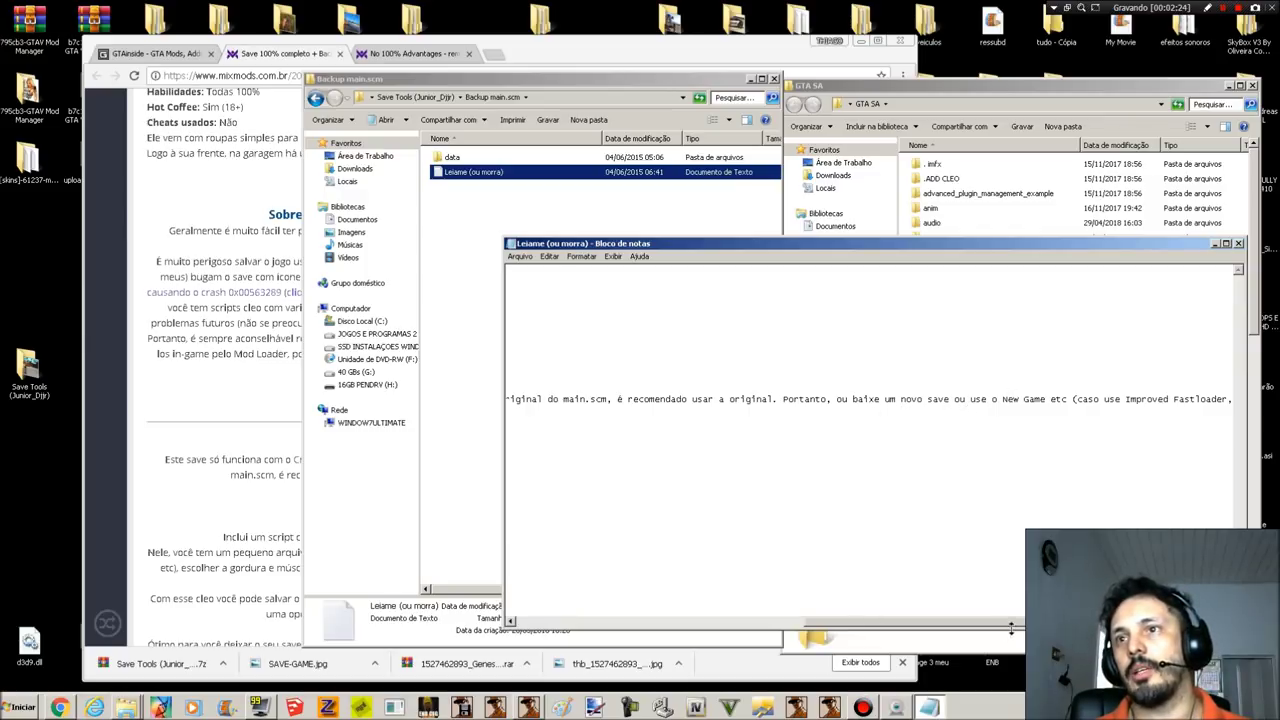
{"action": "left_click_drag", "start_coordinate": [1015, 628], "coordinate": [1115, 628]}
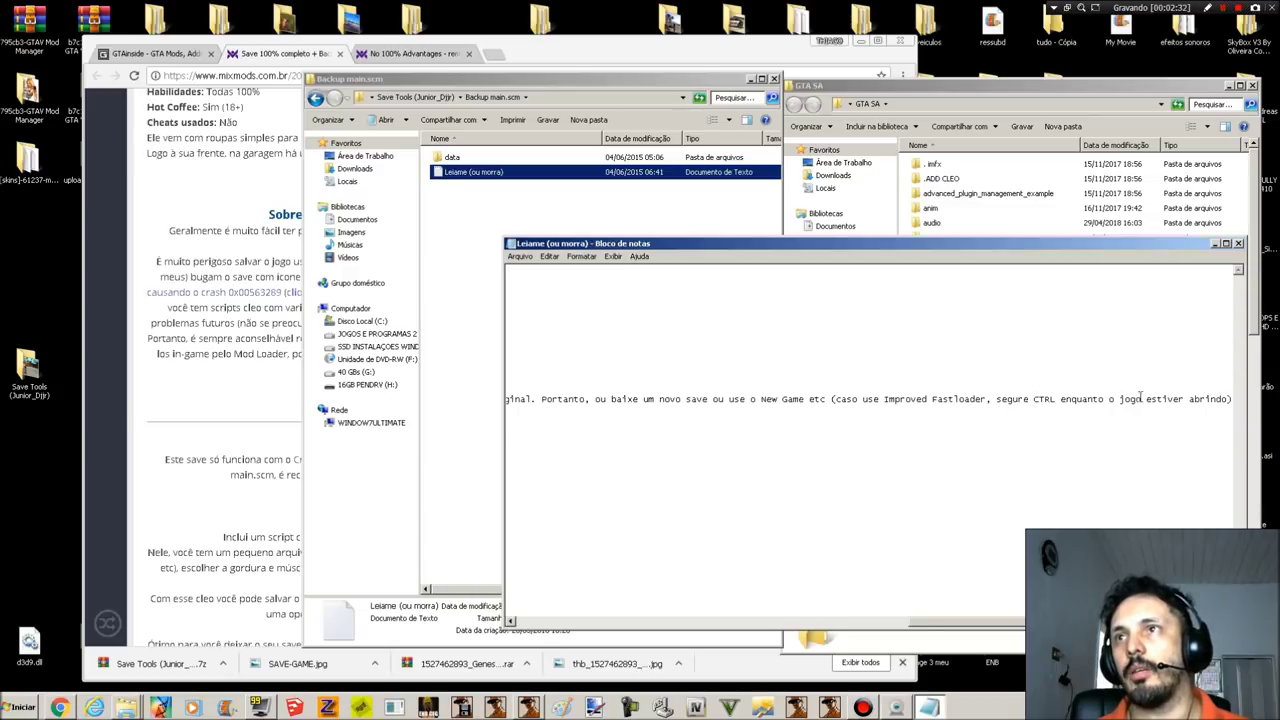
{"action": "left_click", "coordinate": [1240, 245]}
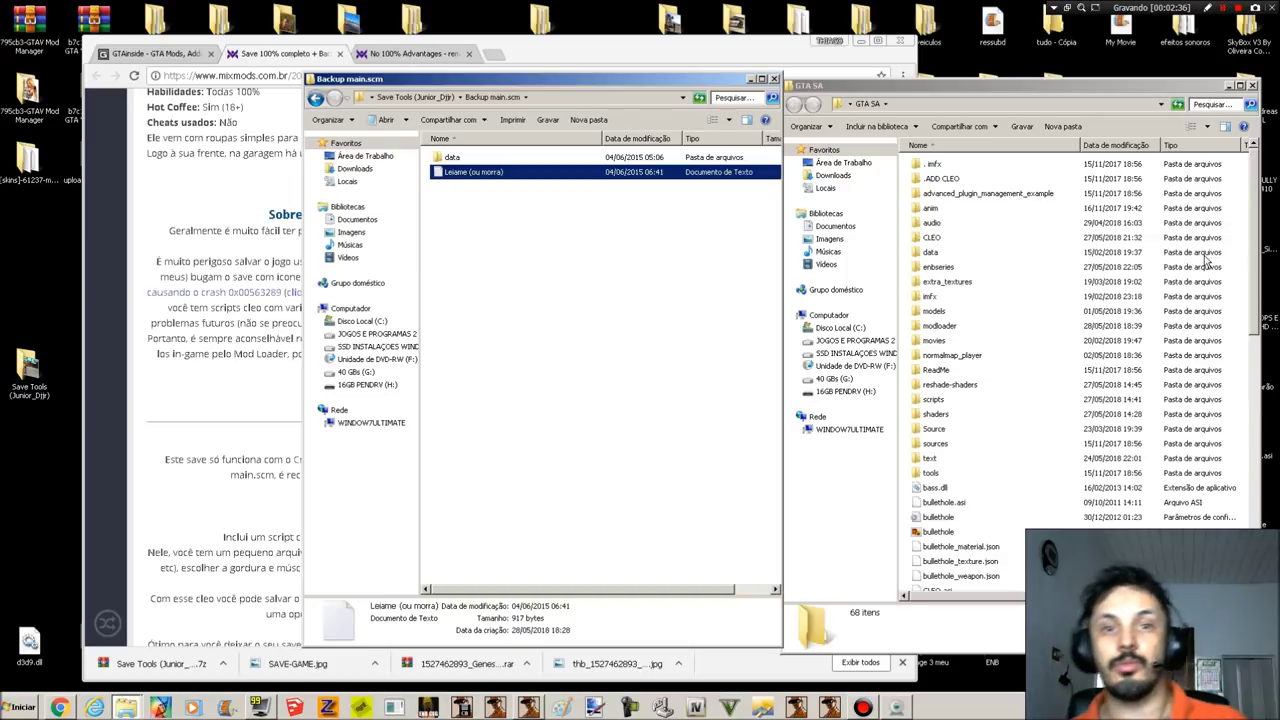
{"action": "left_click", "coordinate": [316, 98]}
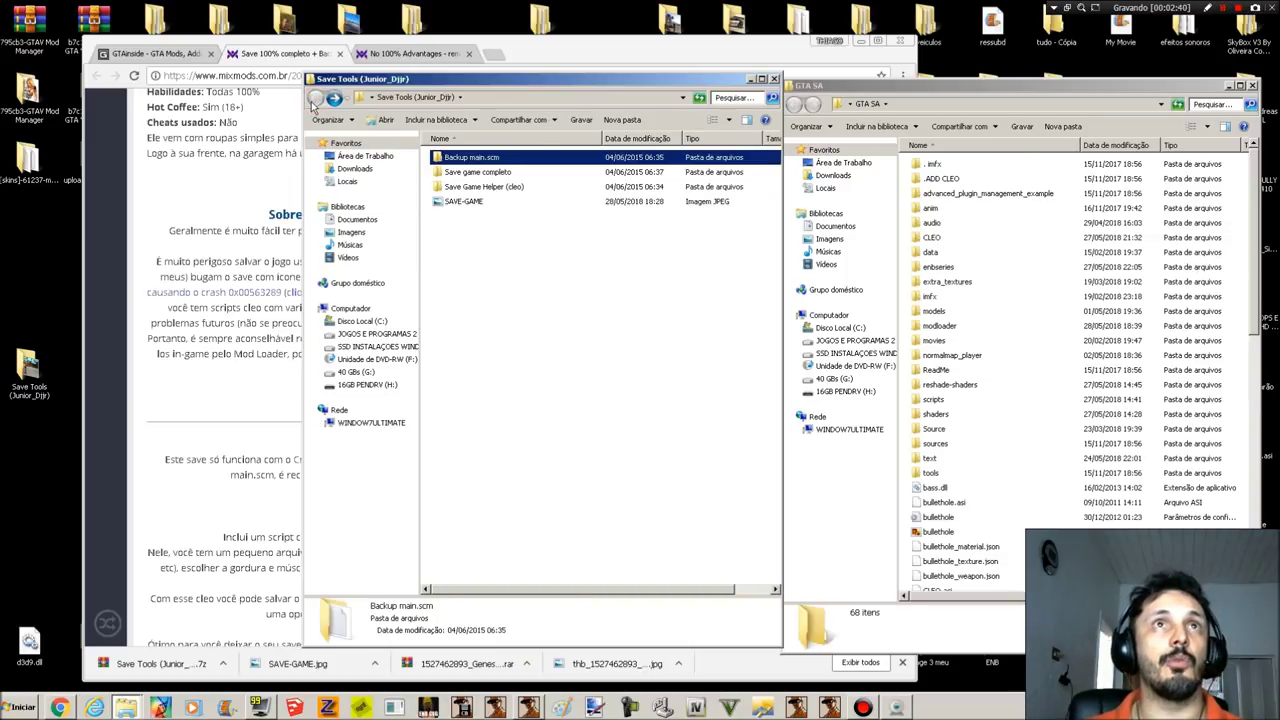
Step: Point out both backup files by selecting main.scm and script in the data\script folder of Backup main.scm
{"action": "double_click", "coordinate": [494, 158]}
{"action": "double_click", "coordinate": [494, 158]}
{"action": "double_click", "coordinate": [494, 158]}
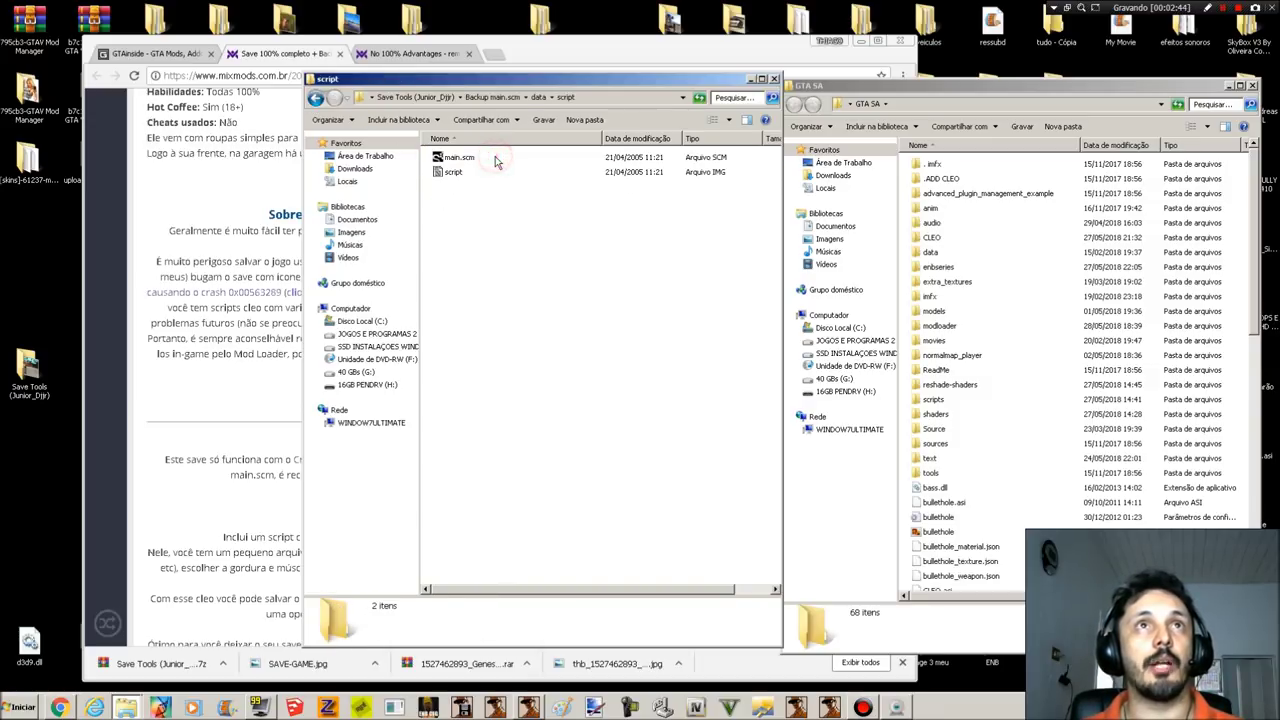
{"action": "key", "text": "ctrl+a"}
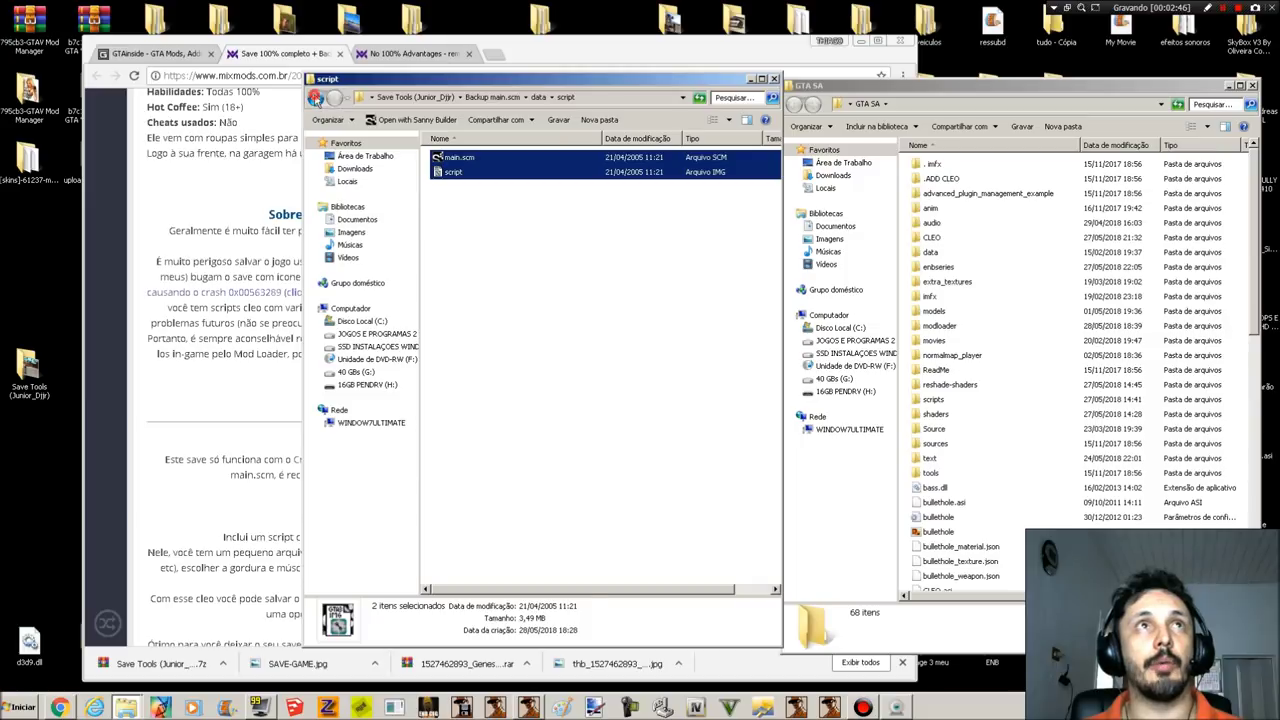
{"action": "left_click", "coordinate": [316, 98]}
{"action": "left_click", "coordinate": [316, 98]}
{"action": "left_click", "coordinate": [316, 98]}
Step: Reopen Leiame (ou morra) in Backup main.scm, check the instruction about extracting the data folder, and close it
{"action": "left_click", "coordinate": [334, 98]}
{"action": "left_click", "coordinate": [462, 174]}
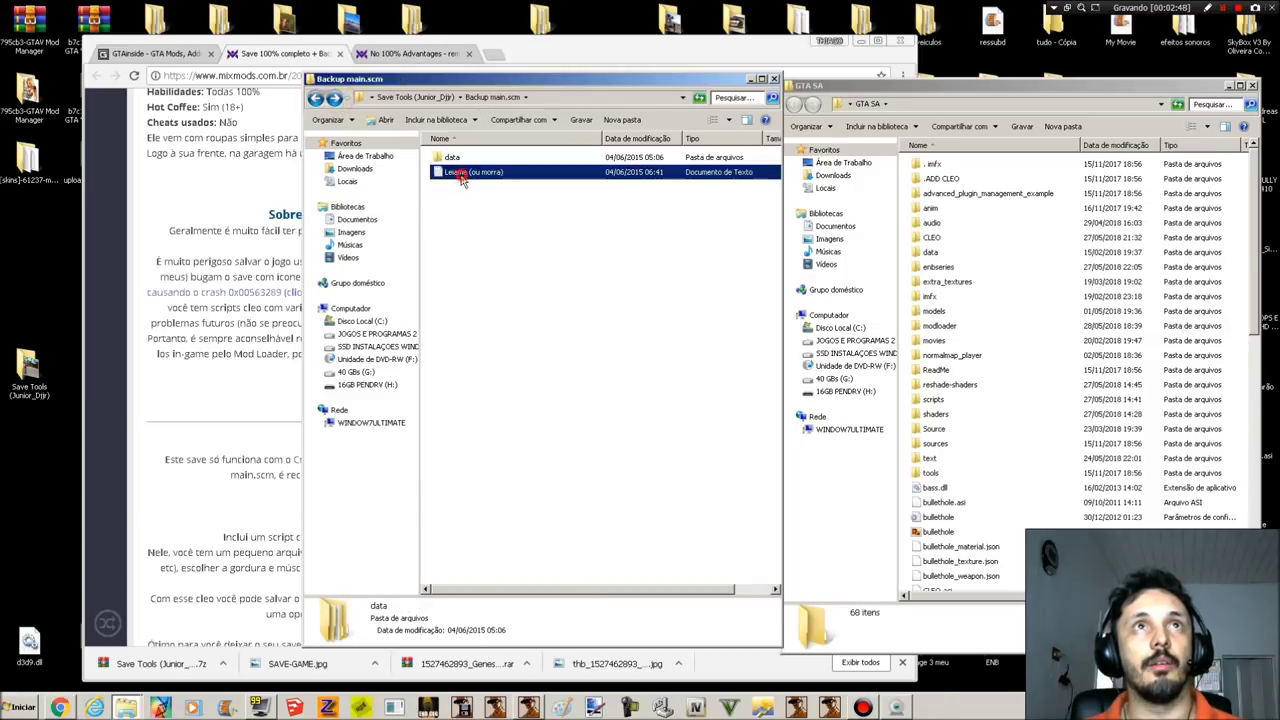
{"action": "double_click", "coordinate": [462, 175]}
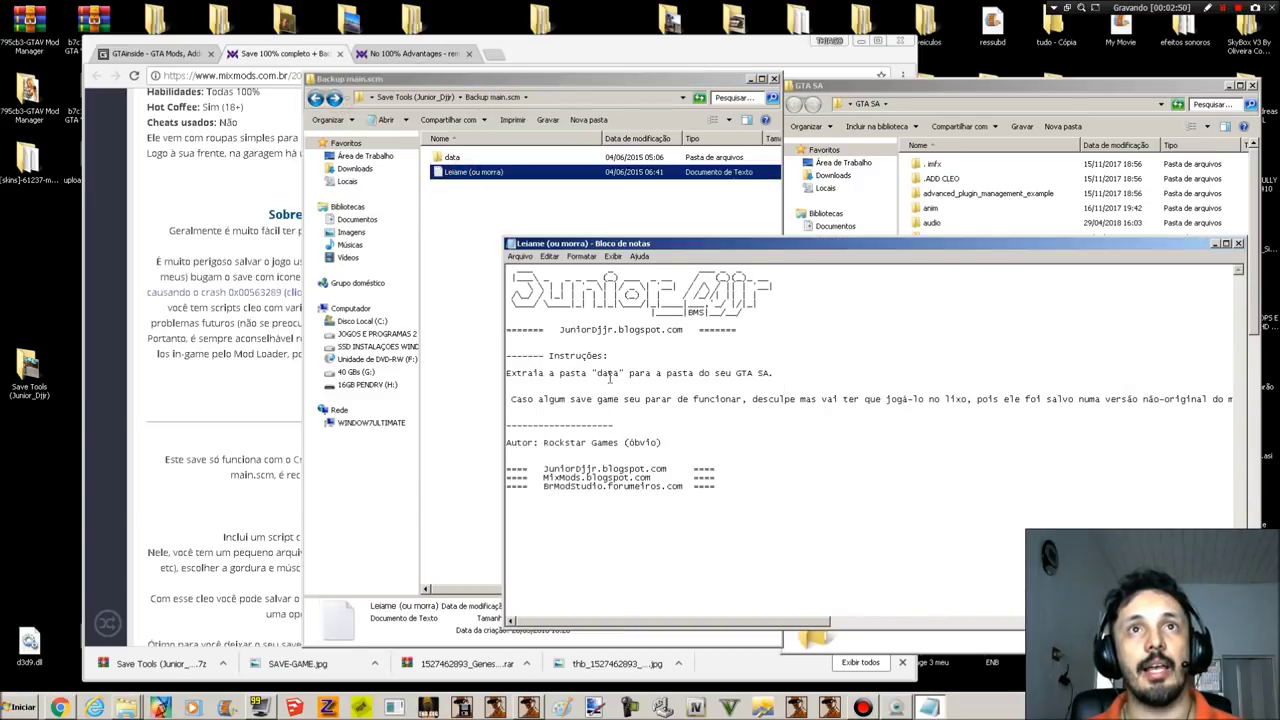
{"action": "left_click", "coordinate": [1238, 244]}
Step: Delete the main text document from the data\script folder of GTA SA
{"action": "double_click", "coordinate": [940, 254]}
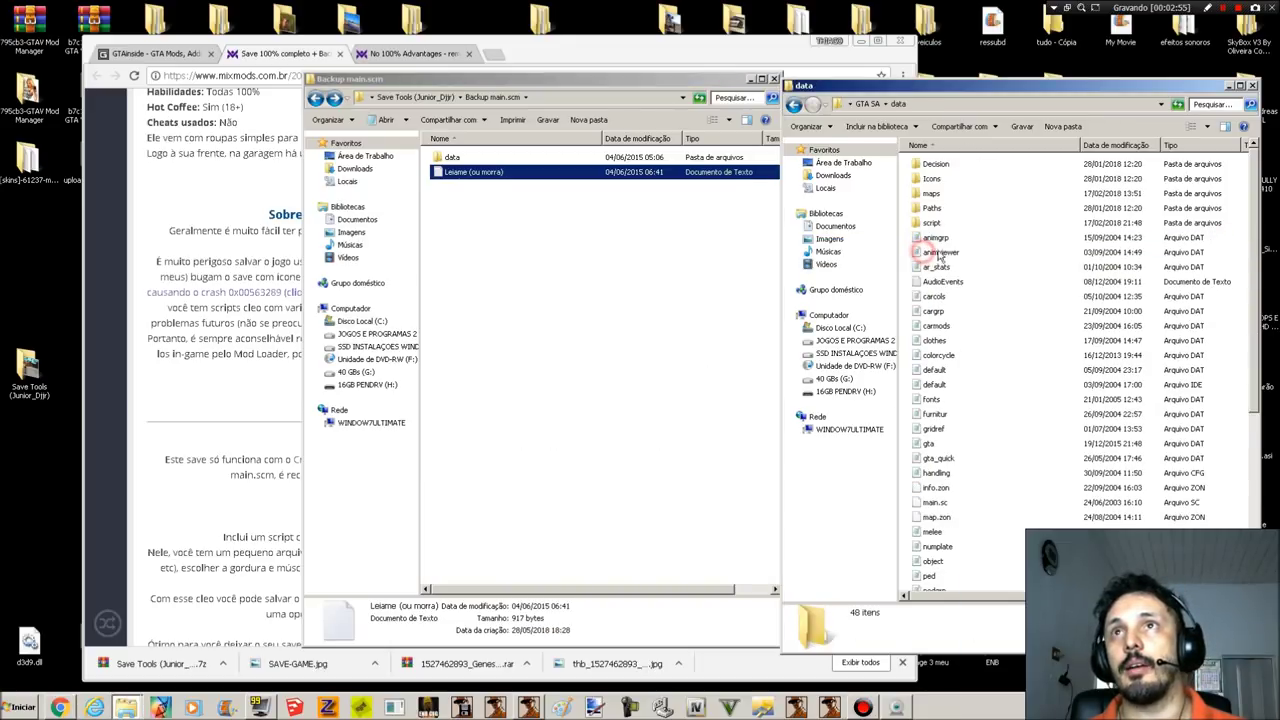
{"action": "double_click", "coordinate": [930, 223]}
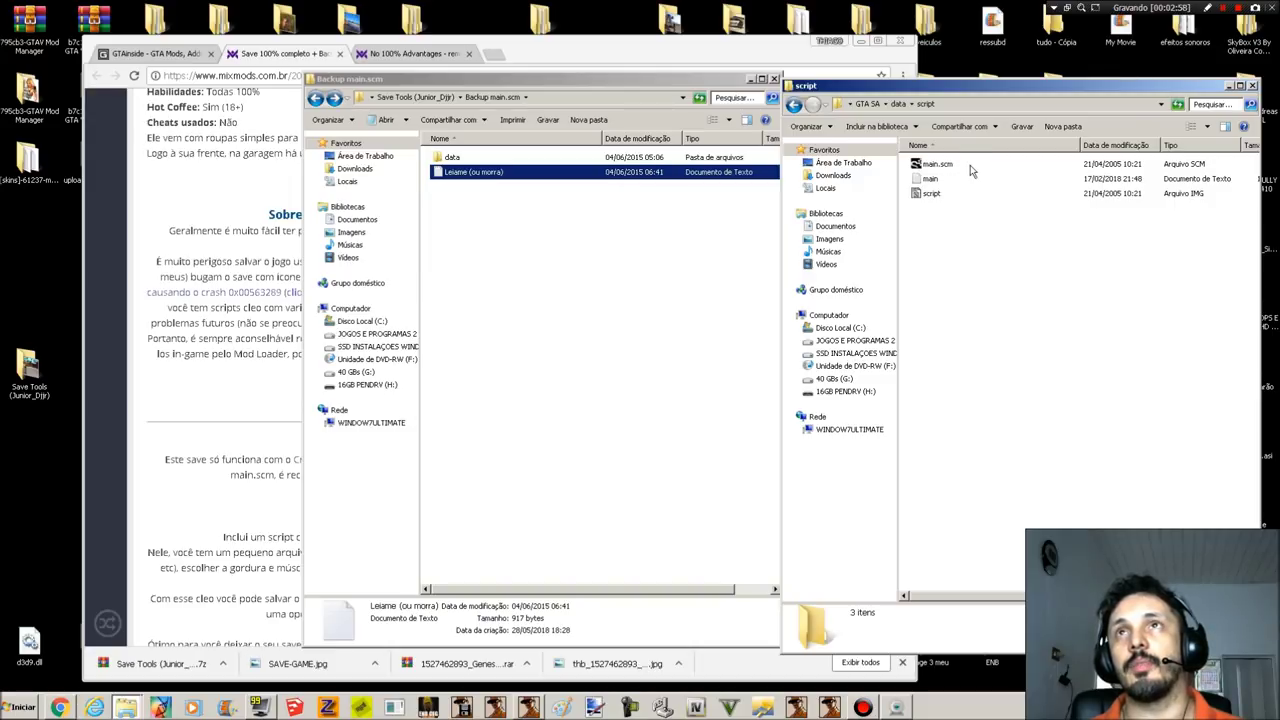
{"action": "left_click", "coordinate": [930, 181]}
{"action": "key", "text": "Delete"}
{"action": "key", "text": "Return"}
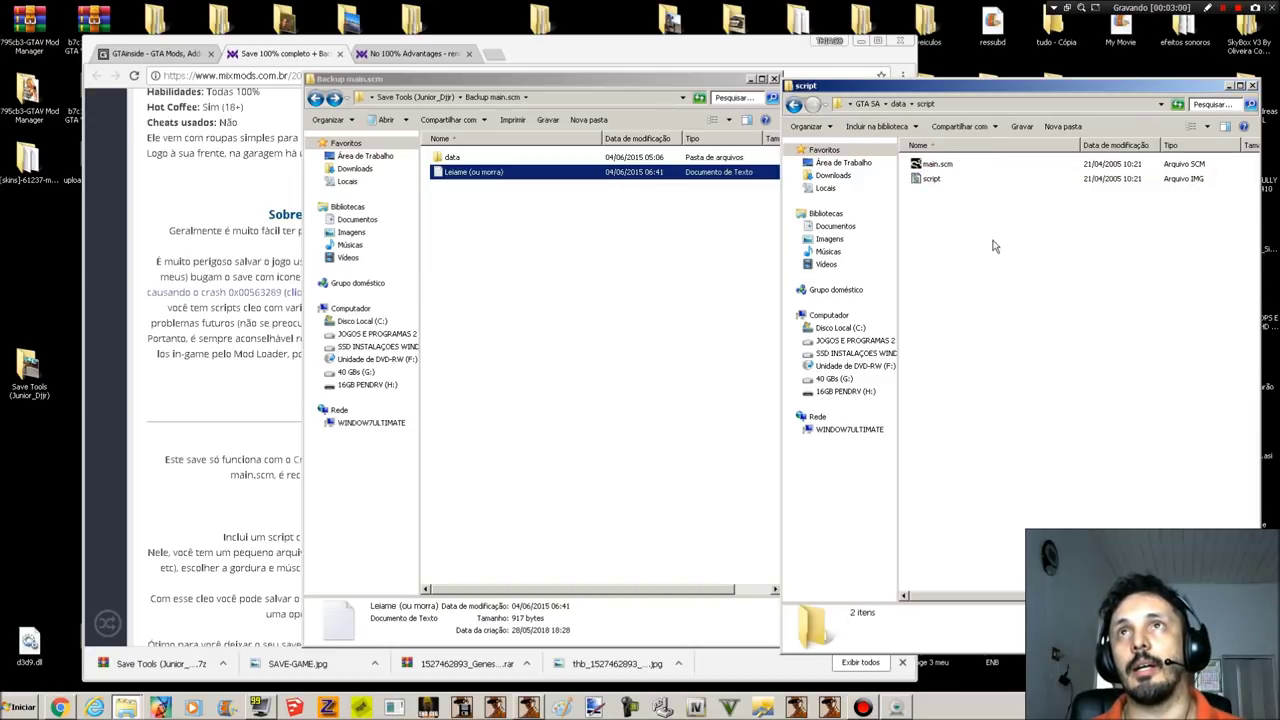
Step: Create a new folder in GTA SA's data\script folder and move the existing main.scm and script files into it, retrying the blocked move
{"action": "left_click_drag", "start_coordinate": [958, 163], "coordinate": [963, 172]}
{"action": "left_click", "coordinate": [1014, 322]}
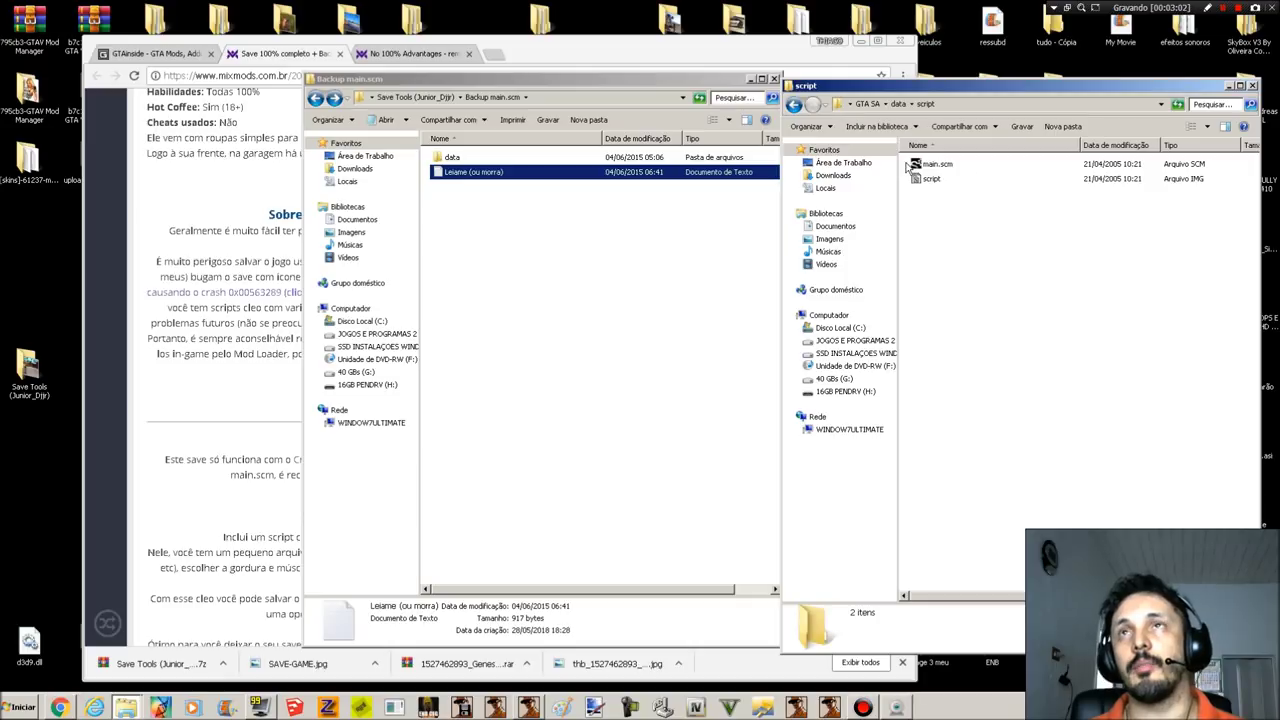
{"action": "left_click_drag", "start_coordinate": [960, 172], "coordinate": [972, 176]}
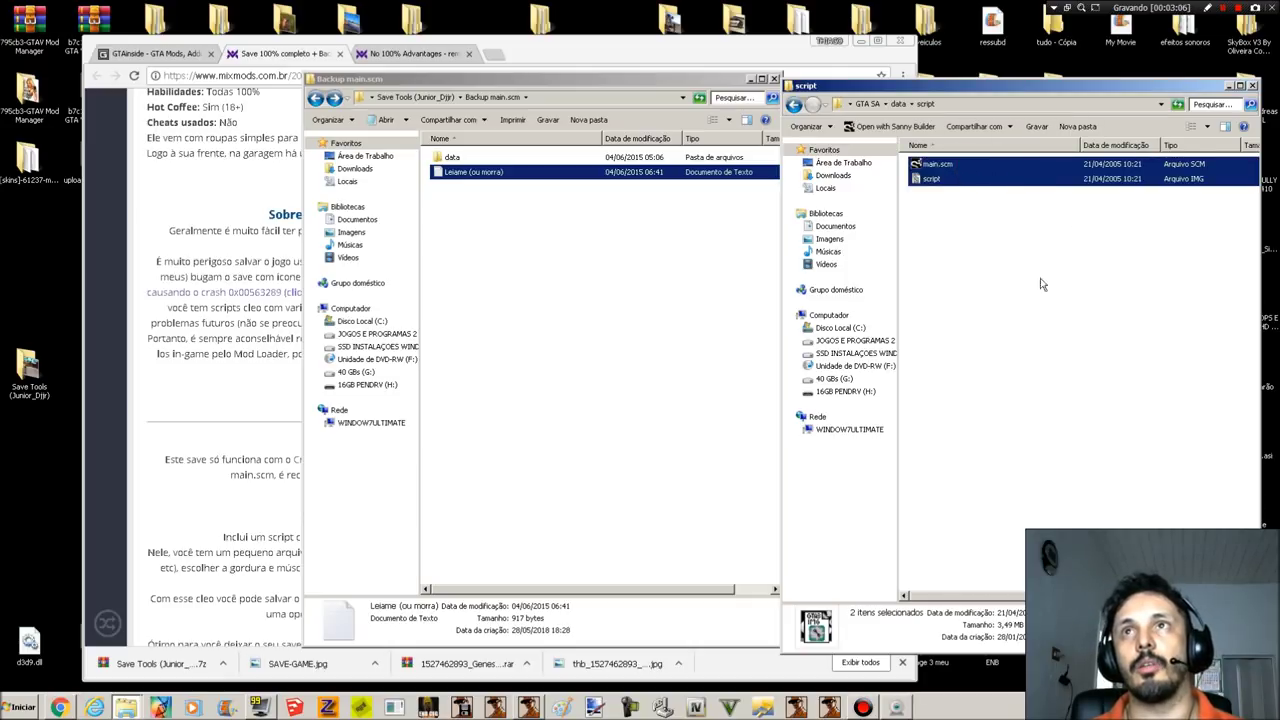
{"action": "right_click", "coordinate": [960, 250]}
{"action": "mouse_move", "coordinate": [1012, 395]}
{"action": "left_click", "coordinate": [1150, 395]}
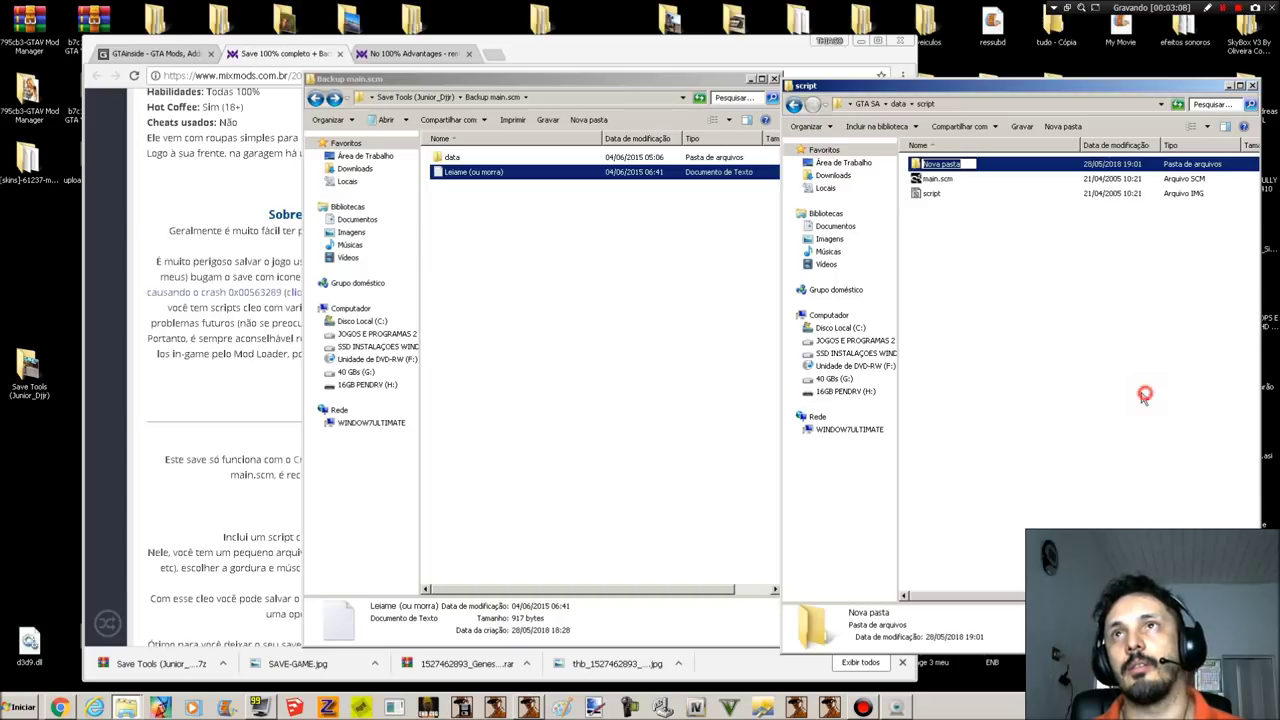
{"action": "left_click_drag", "start_coordinate": [1046, 220], "coordinate": [942, 164]}
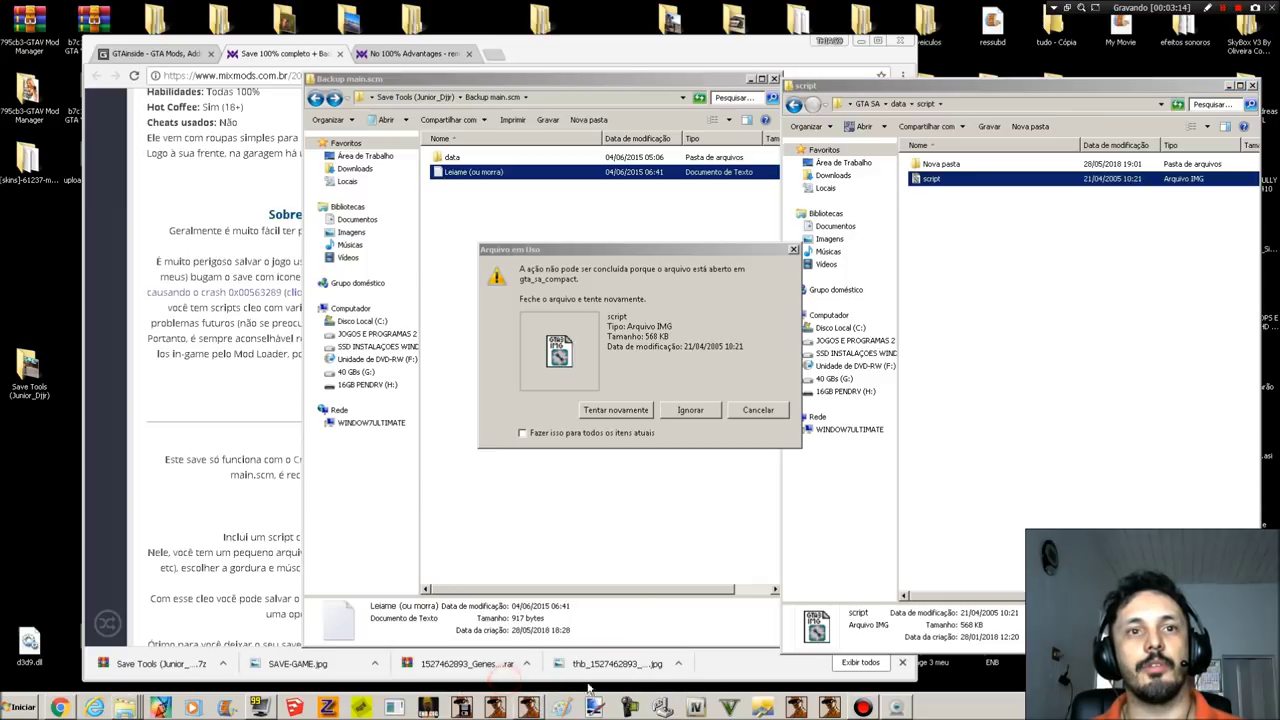
{"action": "left_click", "coordinate": [607, 411]}
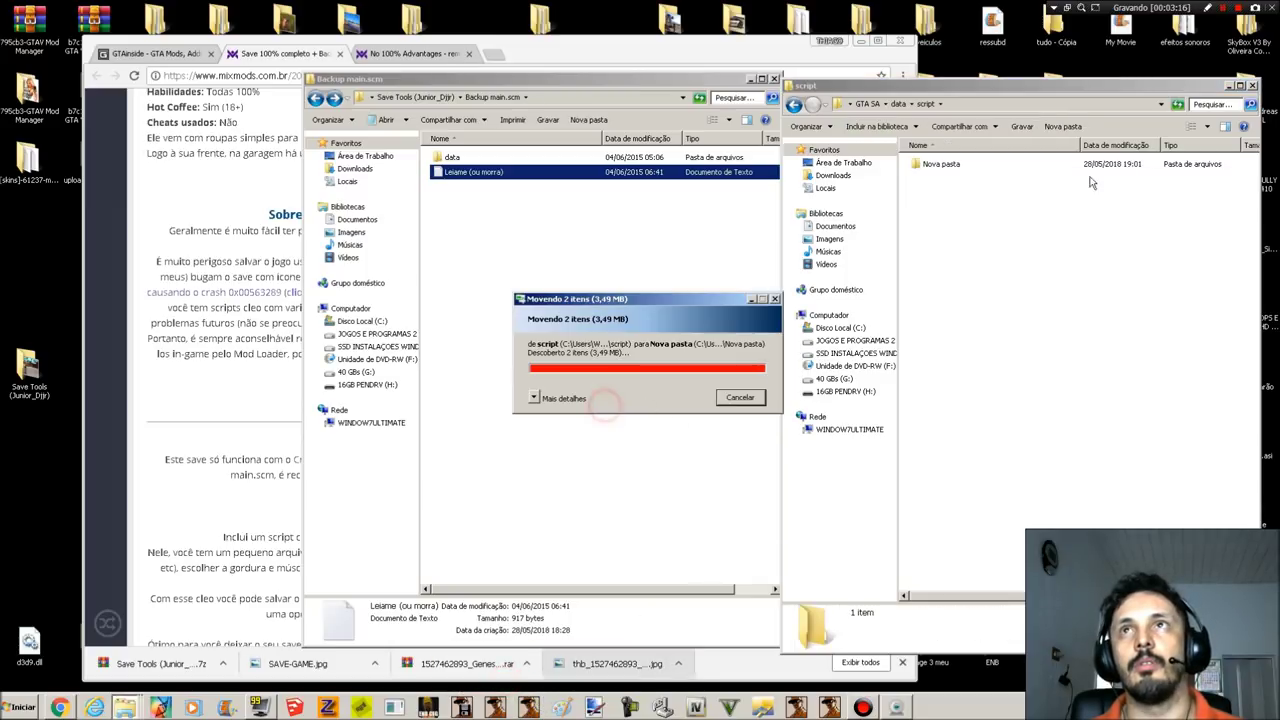
Step: Copy main.scm and script from the data\script folder of Backup main.scm into GTA SA's data\script folder
{"action": "double_click", "coordinate": [453, 159]}
{"action": "double_click", "coordinate": [455, 159]}
{"action": "key", "text": "ctrl+a"}
{"action": "right_click", "coordinate": [514, 166]}
{"action": "left_click", "coordinate": [572, 380]}
{"action": "right_click", "coordinate": [1068, 310]}
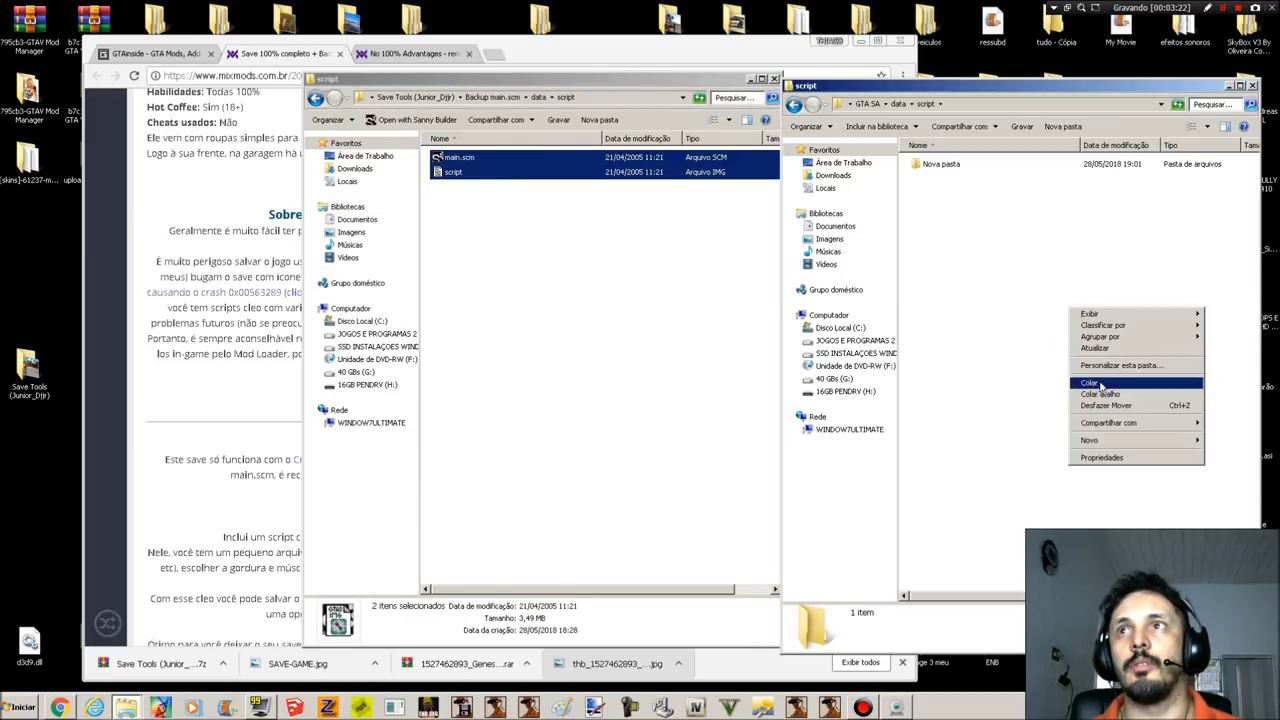
{"action": "left_click", "coordinate": [1089, 382]}
{"action": "left_click", "coordinate": [588, 352]}
Step: Close the backup script window and return the other window to the GTA SA root folder
{"action": "left_click", "coordinate": [775, 80]}
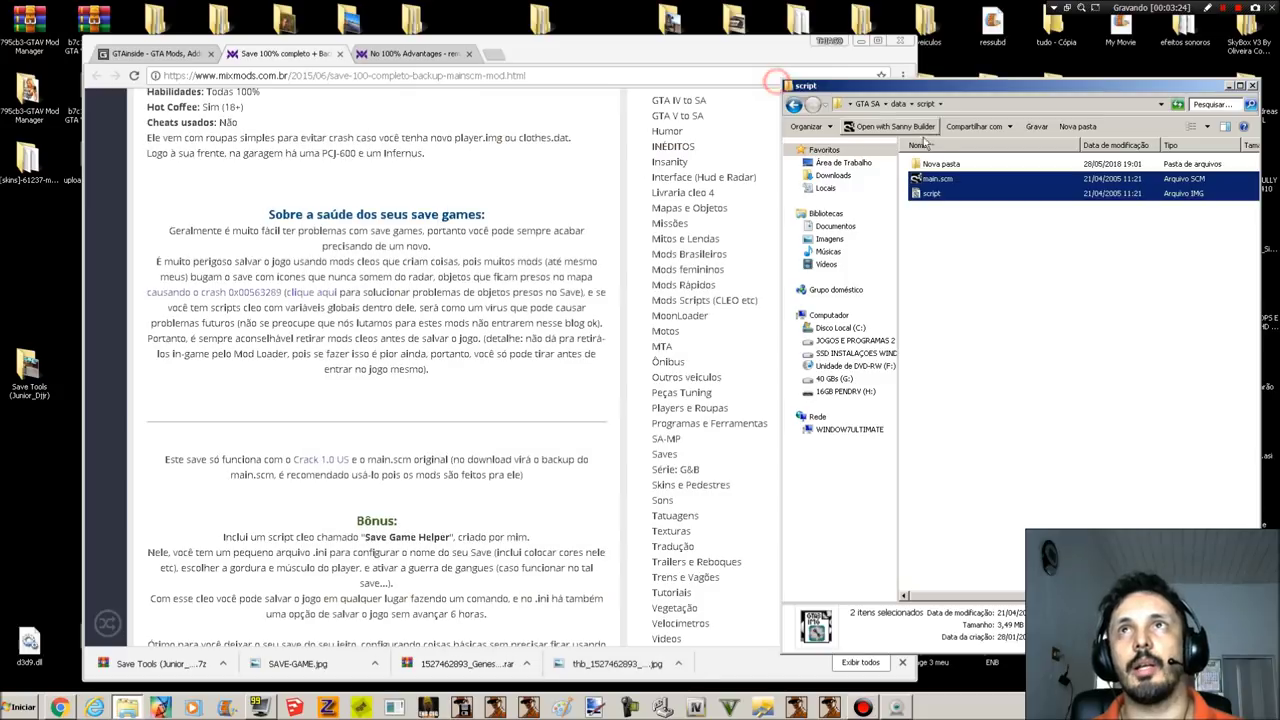
{"action": "left_click", "coordinate": [791, 104]}
{"action": "left_click", "coordinate": [791, 104]}
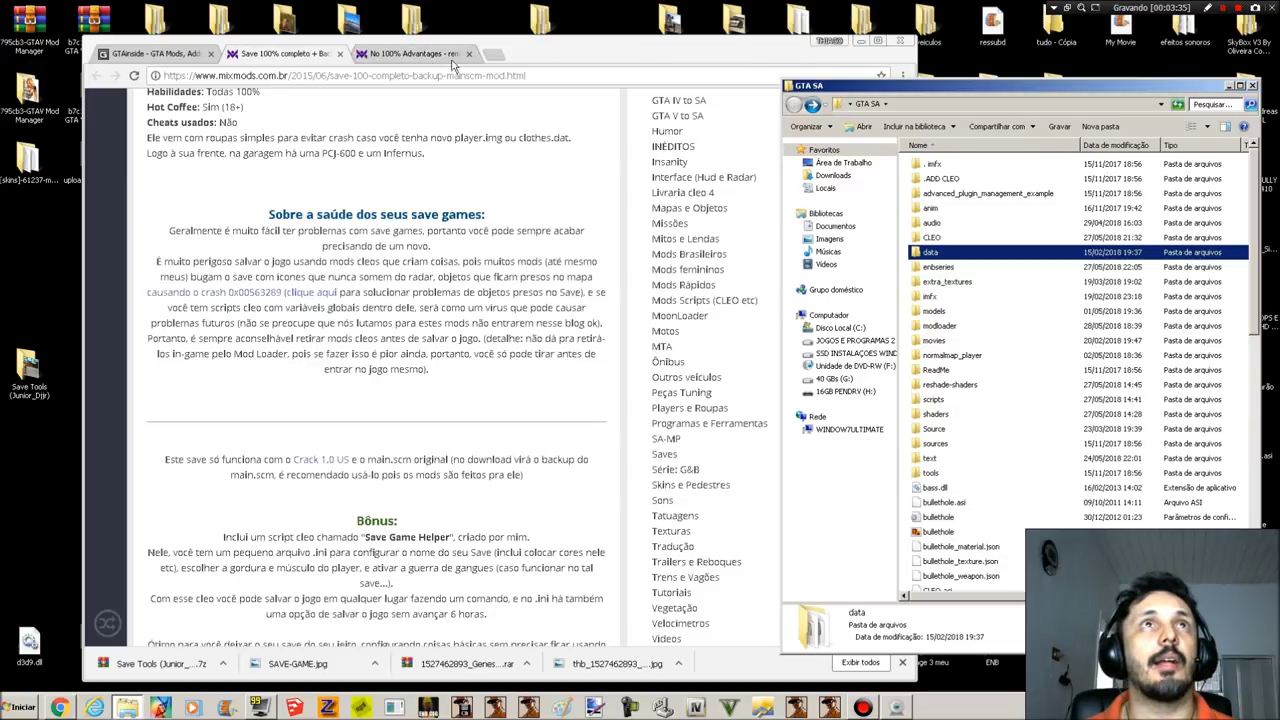
Step: Close the No 100% Advantages browser tab and reopen the Save Tools folder from the desktop
{"action": "left_click", "coordinate": [405, 54]}
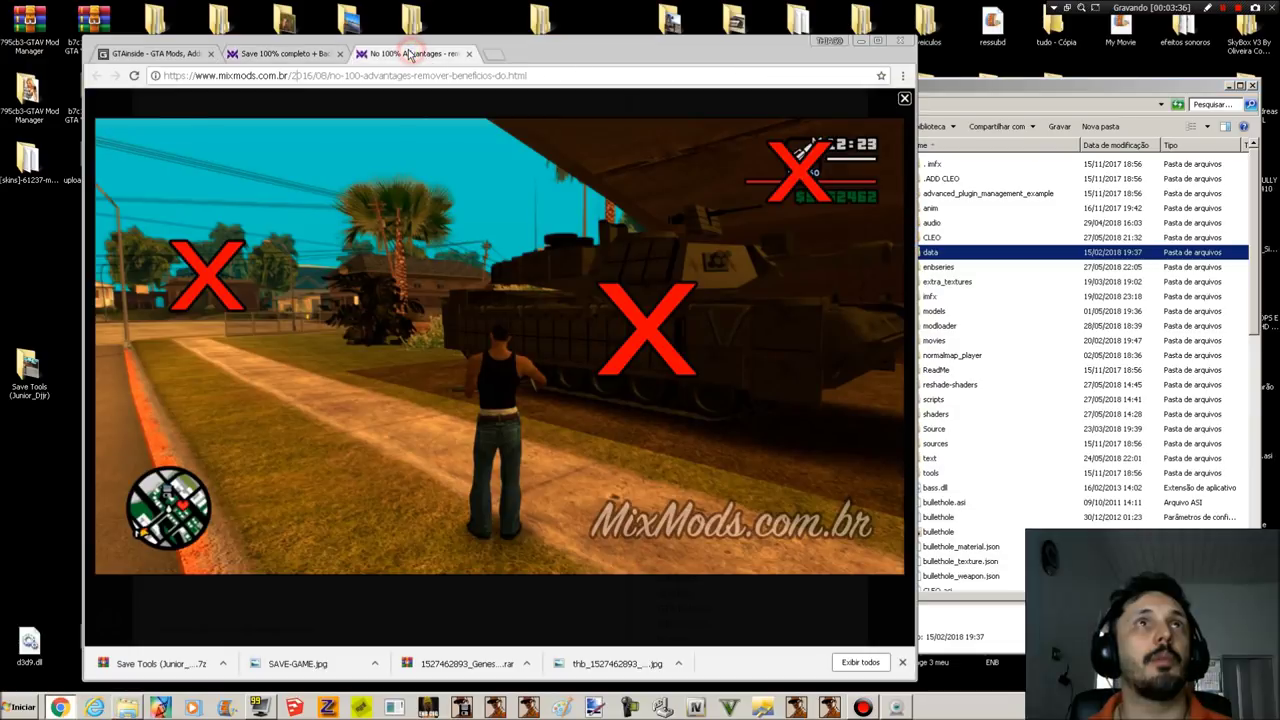
{"action": "left_click", "coordinate": [469, 54]}
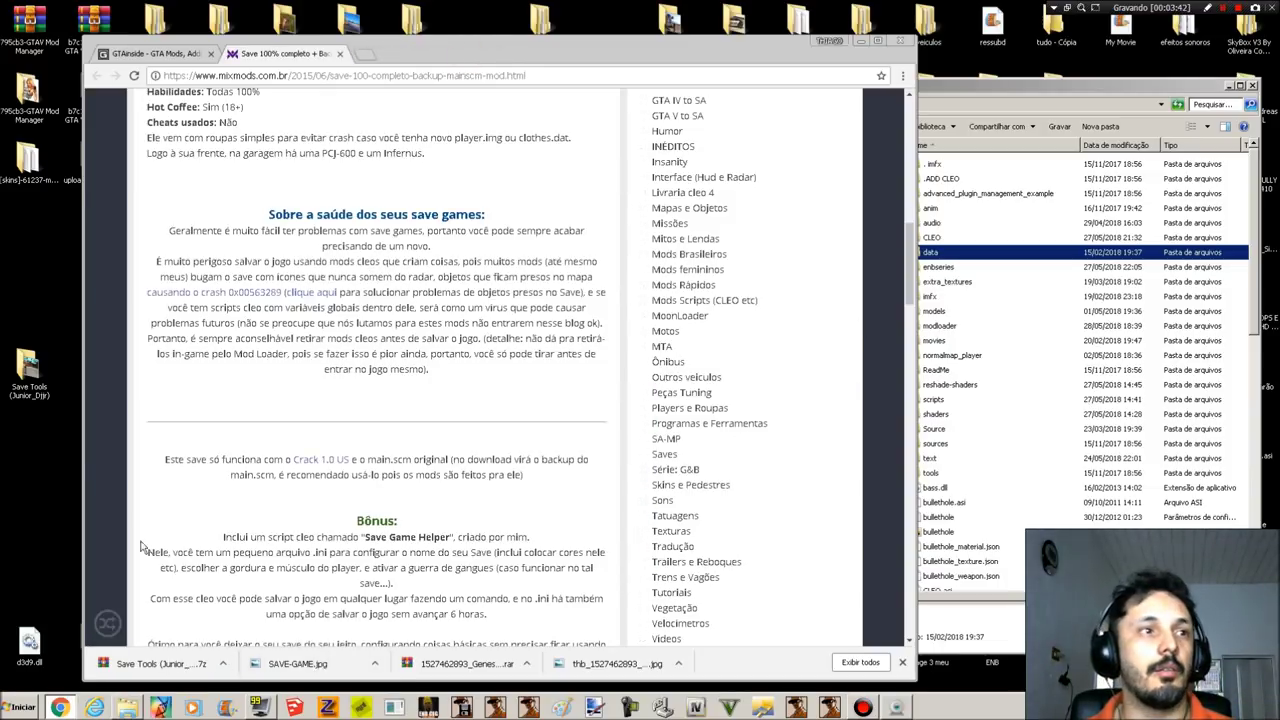
{"action": "left_click", "coordinate": [29, 390]}
{"action": "double_click", "coordinate": [29, 390]}
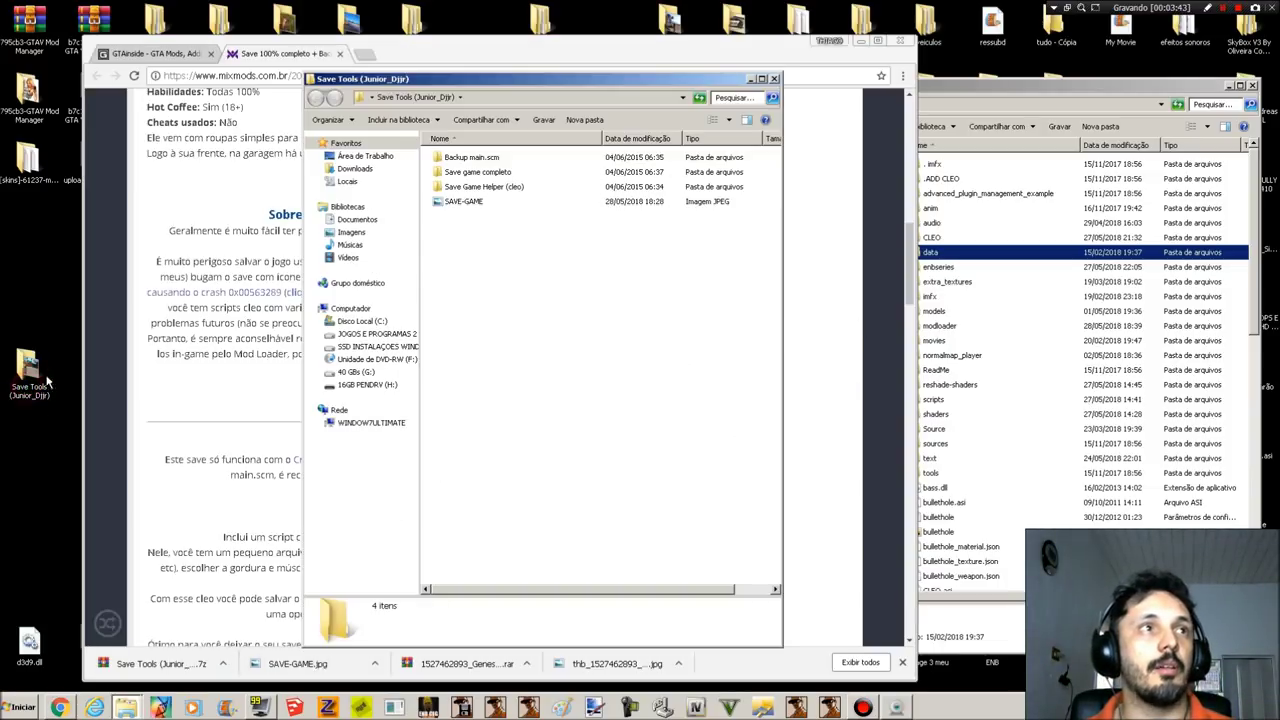
Step: Open the Save Game Helper (cleo) folder, check its Leiame (ou morra) text file, and go into the cleo subfolder
{"action": "double_click", "coordinate": [497, 189]}
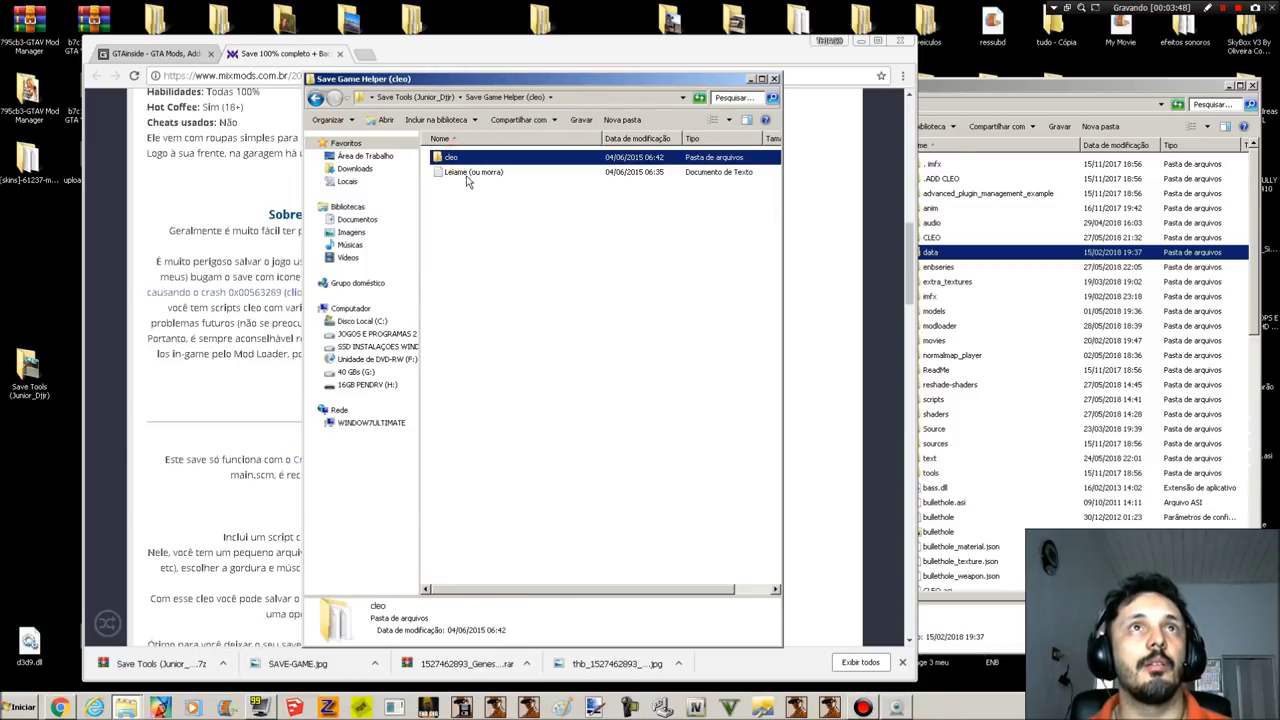
{"action": "double_click", "coordinate": [466, 174]}
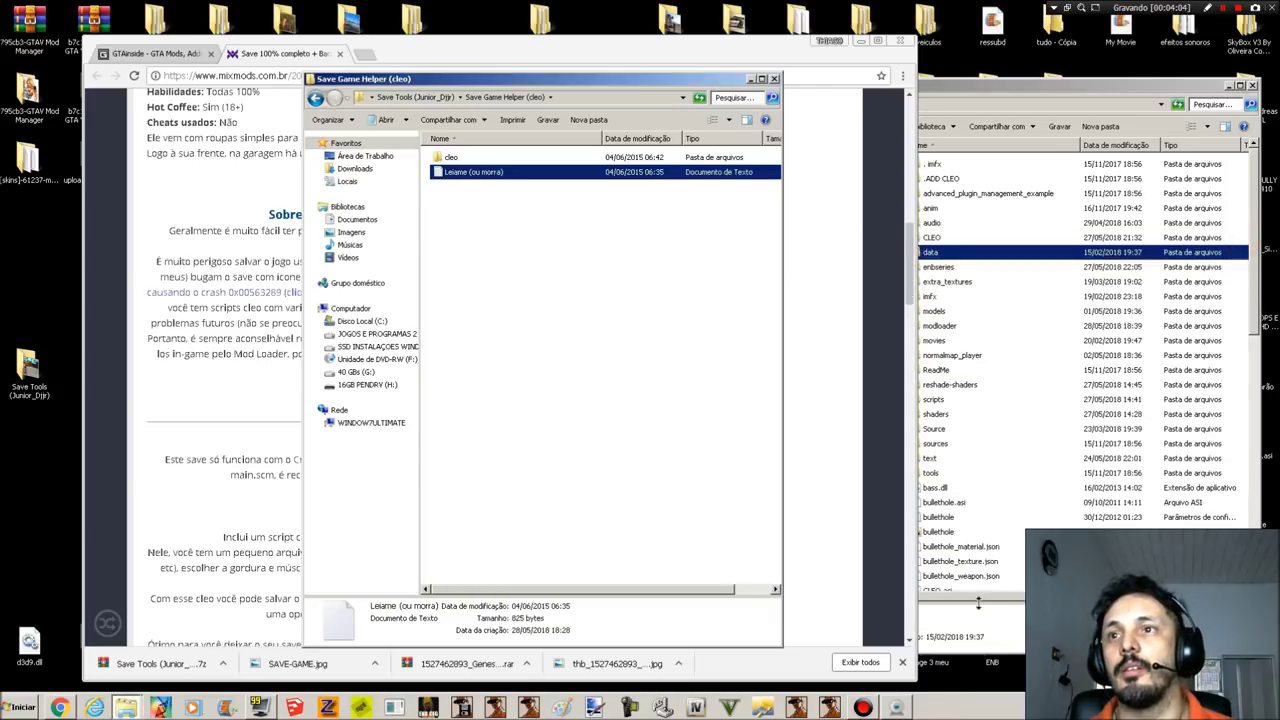
{"action": "left_click", "coordinate": [980, 603]}
{"action": "double_click", "coordinate": [475, 159]}
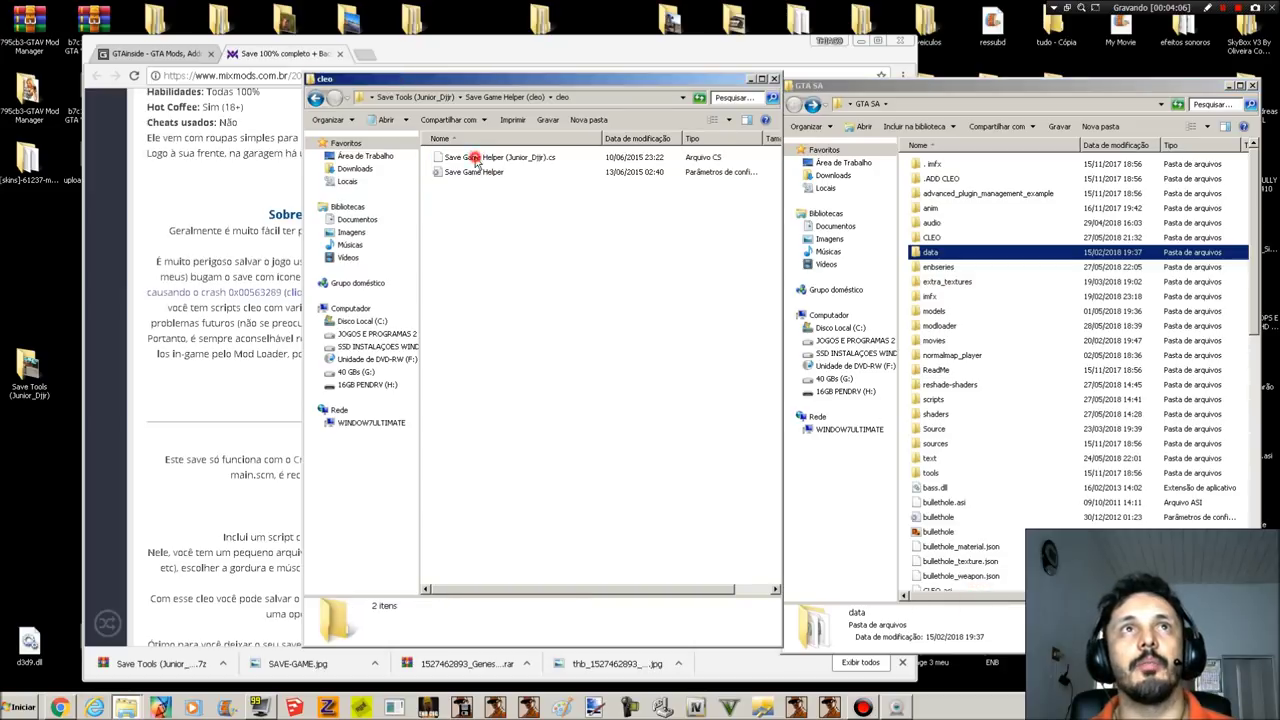
Step: Copy Save Game Helper (Junior_Djjr).cs and the Save Game Helper settings file into GTA SA's CLEO folder
{"action": "left_click", "coordinate": [935, 238]}
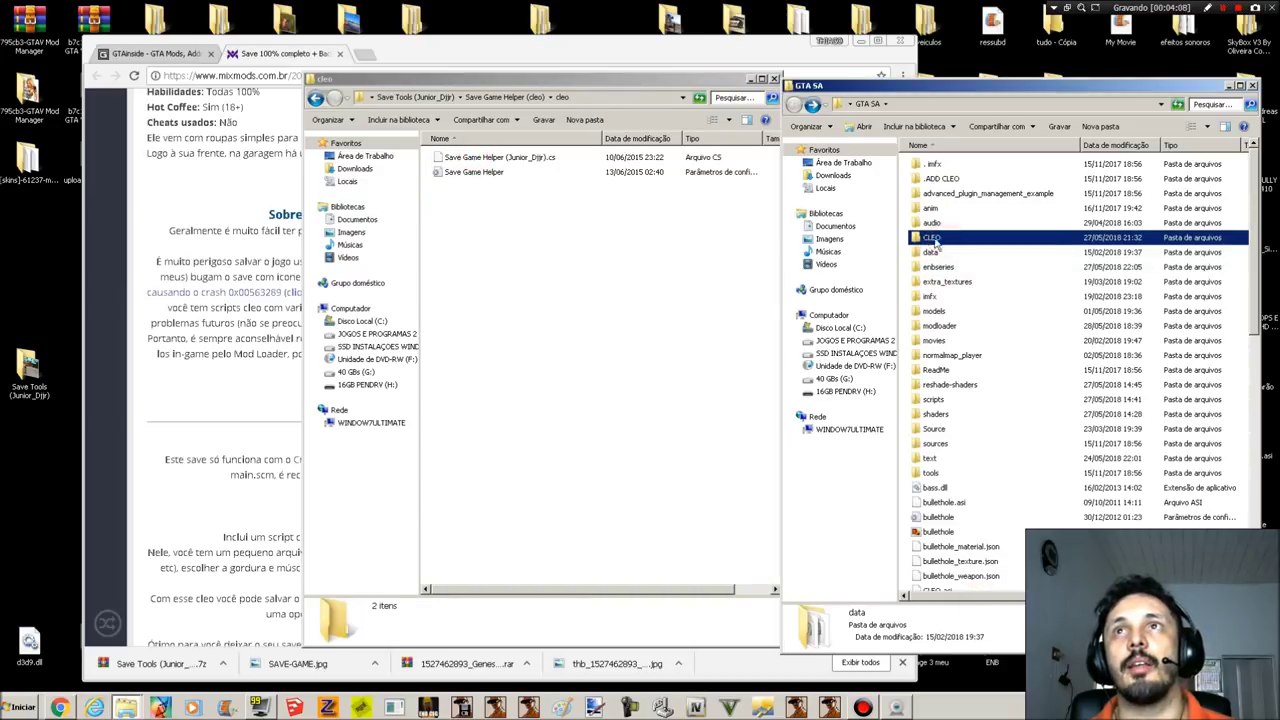
{"action": "double_click", "coordinate": [935, 238]}
{"action": "left_click_drag", "start_coordinate": [543, 186], "coordinate": [577, 160]}
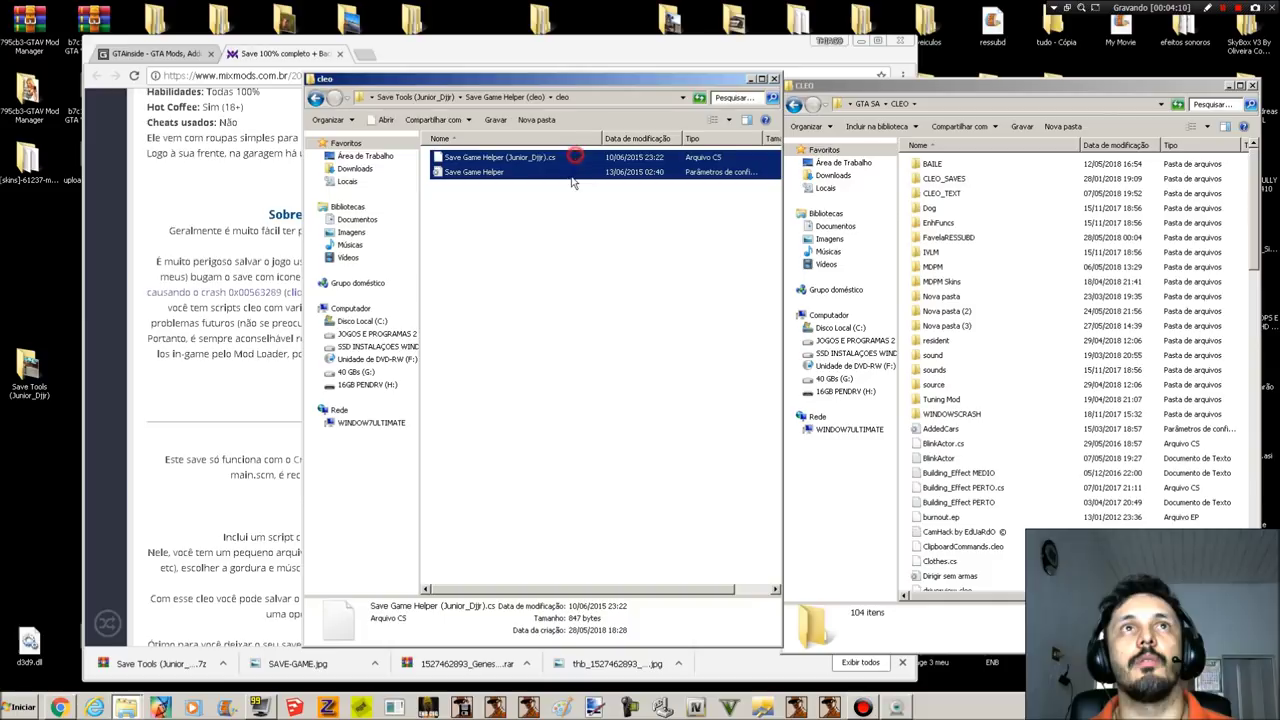
{"action": "right_click", "coordinate": [565, 173]}
{"action": "left_click", "coordinate": [605, 391]}
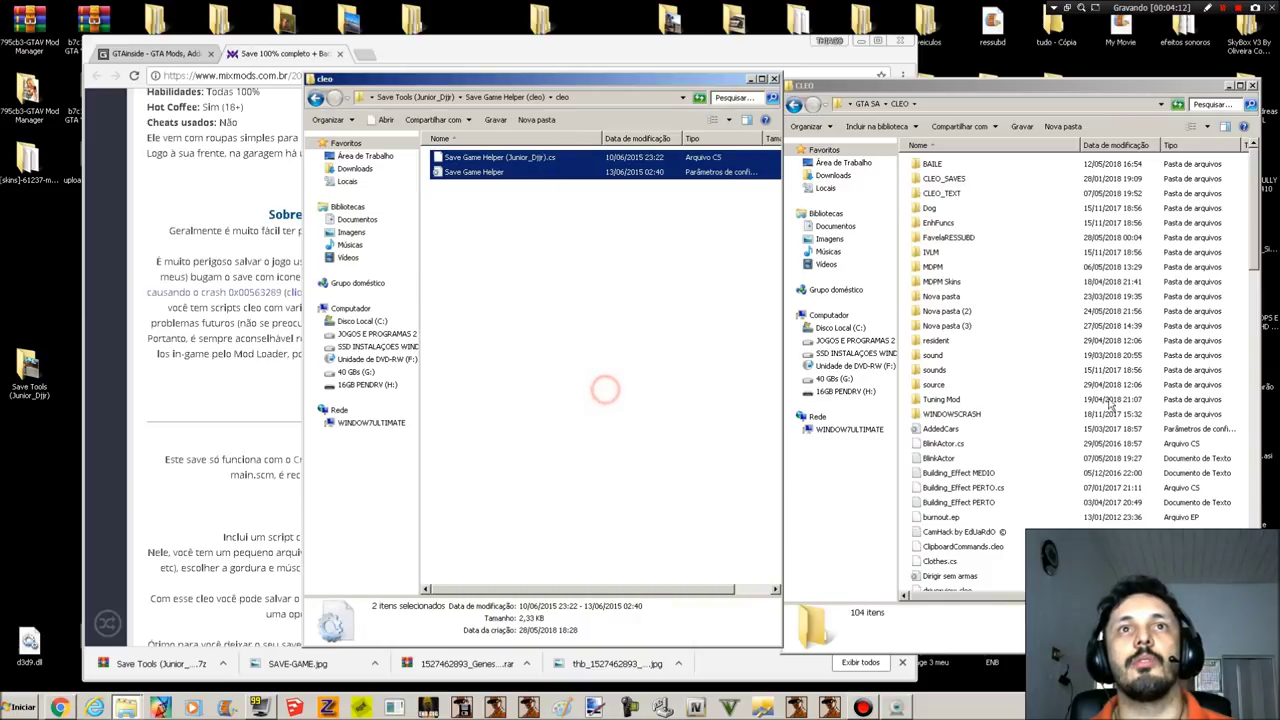
{"action": "right_click", "coordinate": [1029, 458]}
{"action": "left_click", "coordinate": [1060, 545]}
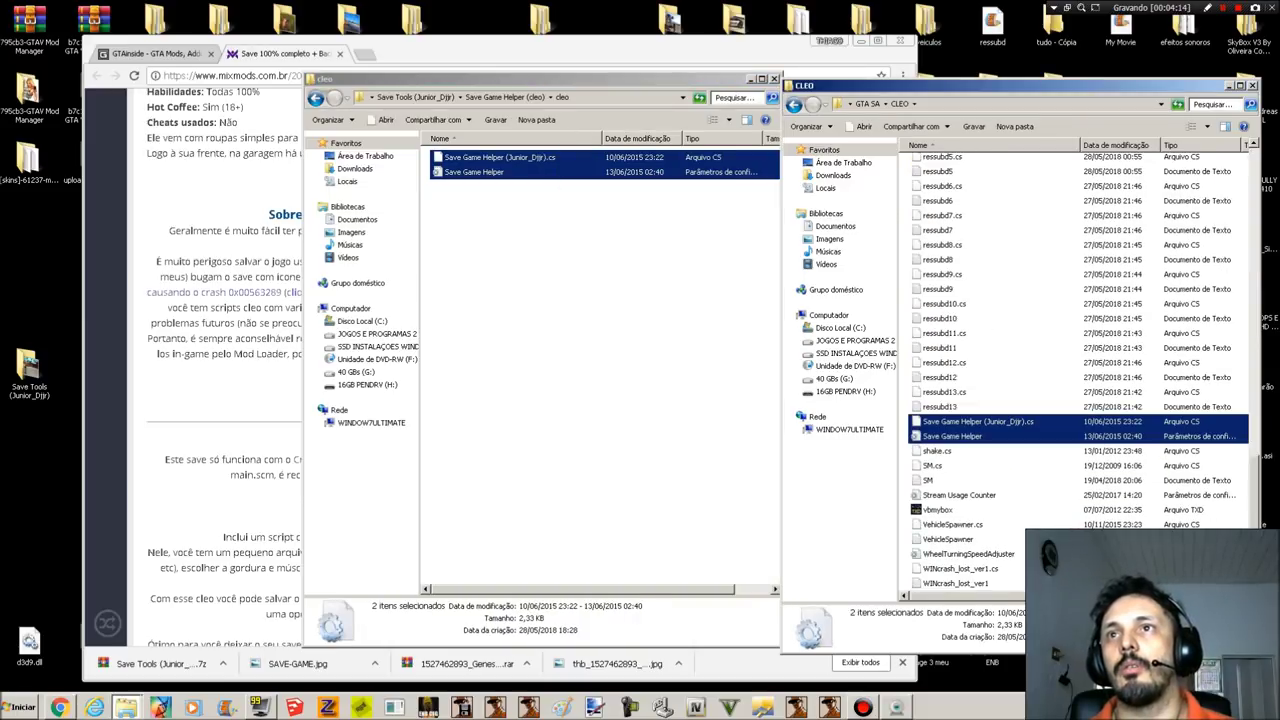
Step: Open the Save Game Helper settings file from GTA SA's CLEO folder and enlarge its Notepad window for reading
{"action": "left_click", "coordinate": [953, 437]}
{"action": "double_click", "coordinate": [953, 440]}
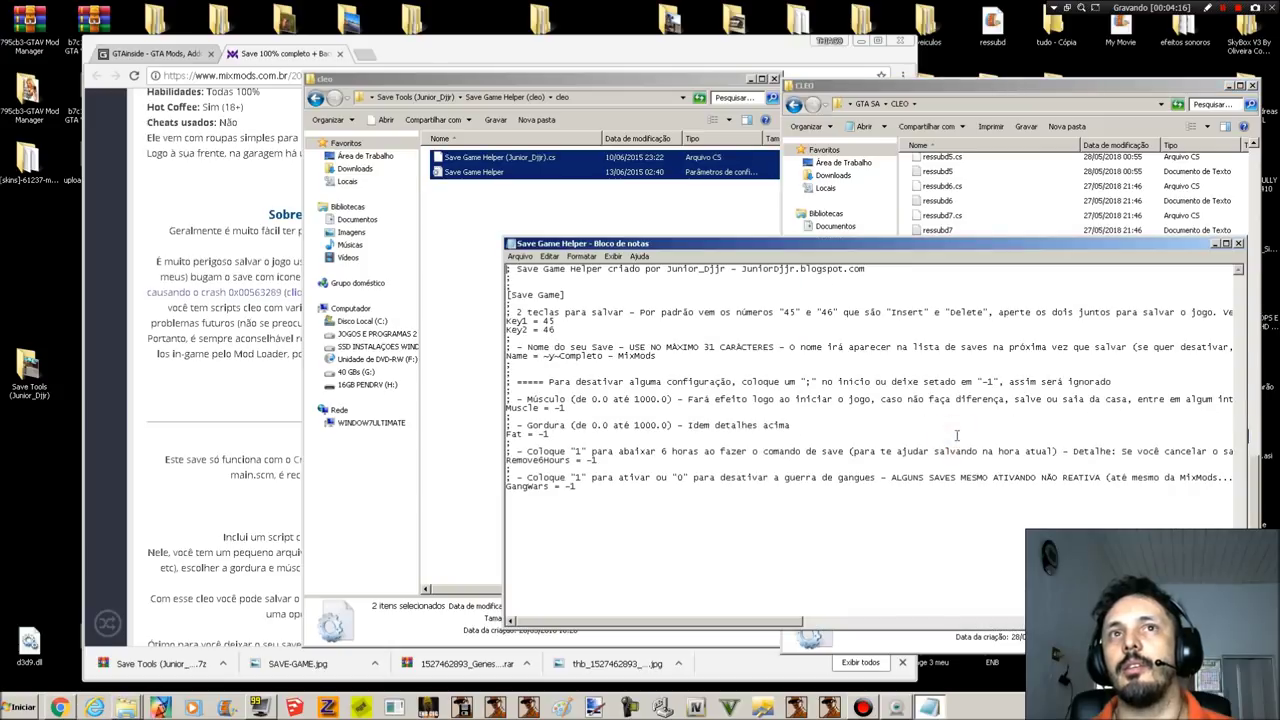
{"action": "left_click_drag", "start_coordinate": [885, 243], "coordinate": [643, 228]}
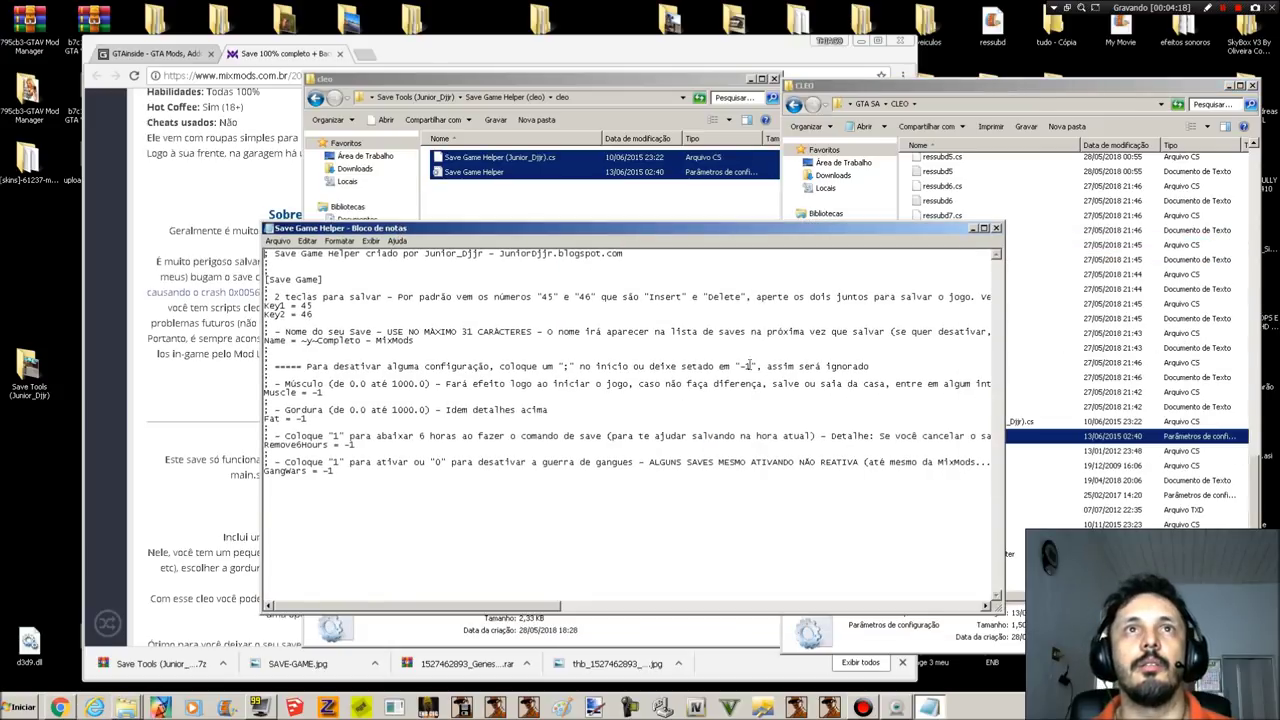
{"action": "left_click_drag", "start_coordinate": [1001, 608], "coordinate": [1163, 672]}
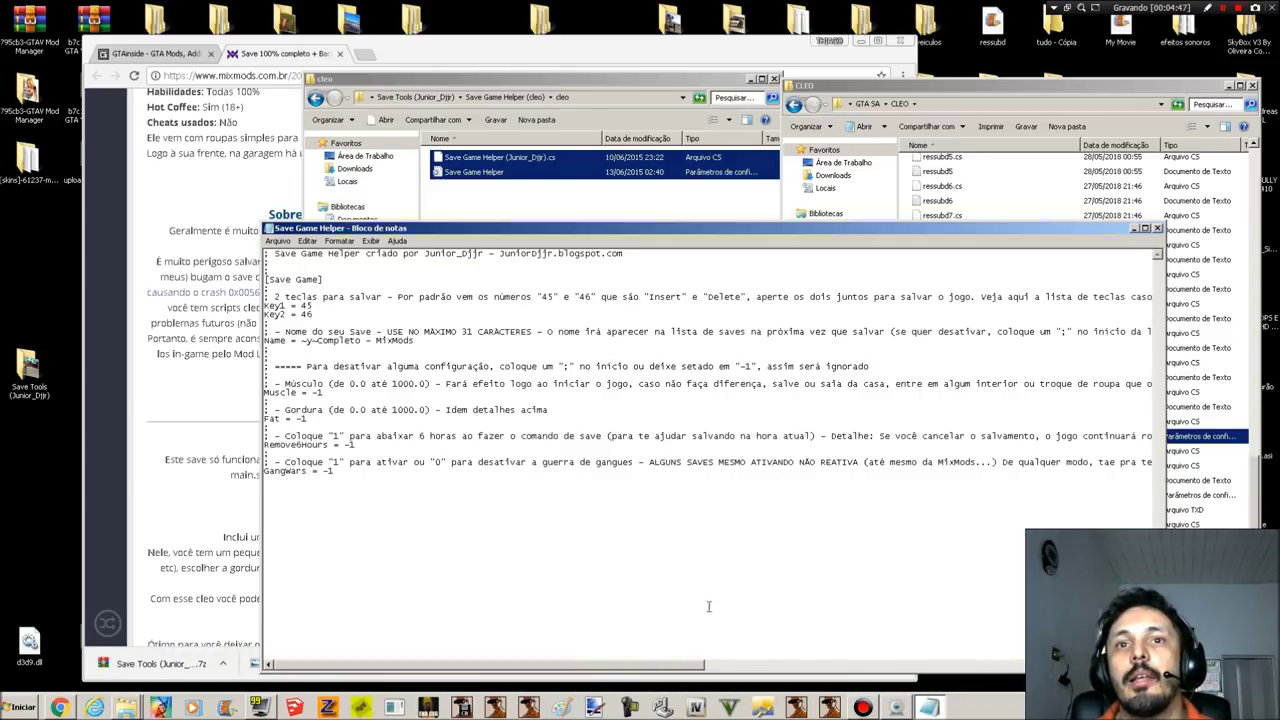
Step: Copy the key-list web address from the save-keys comment and open it in a new browser tab
{"action": "left_click_drag", "start_coordinate": [686, 664], "coordinate": [852, 664]}
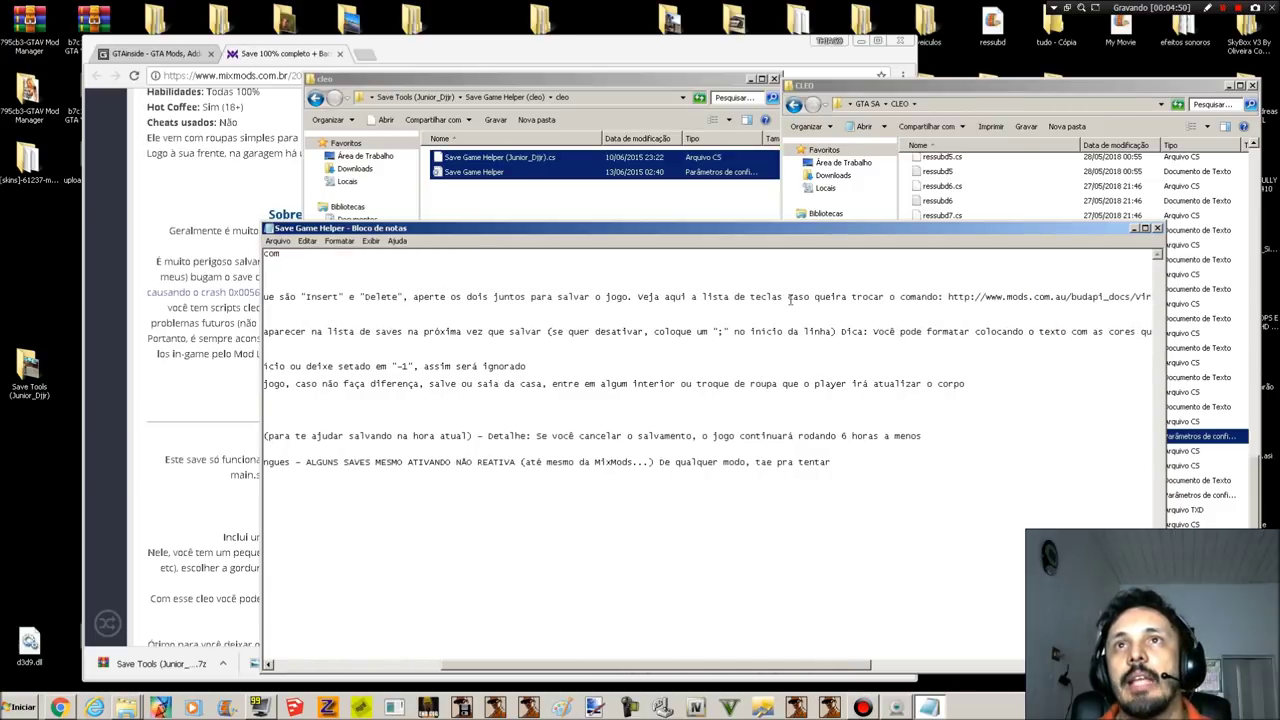
{"action": "left_click_drag", "start_coordinate": [948, 296], "coordinate": [1161, 300]}
{"action": "right_click", "coordinate": [940, 294]}
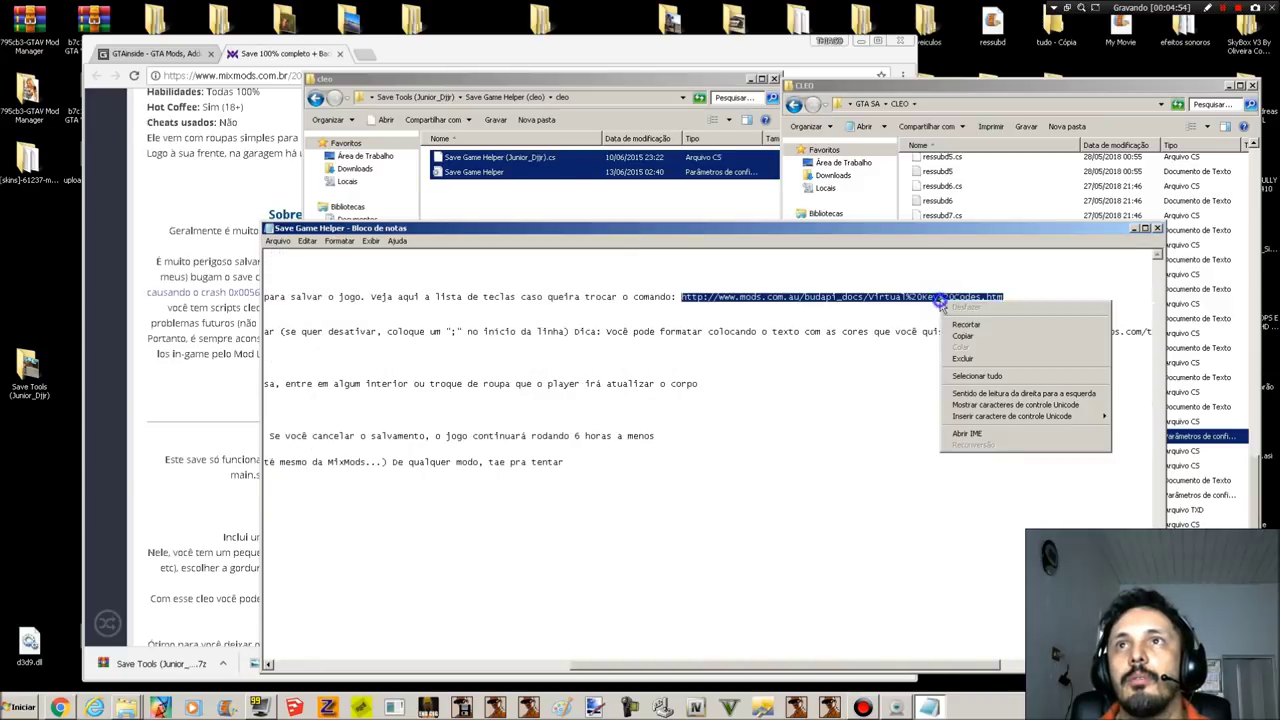
{"action": "left_click", "coordinate": [975, 333]}
{"action": "left_click", "coordinate": [330, 57]}
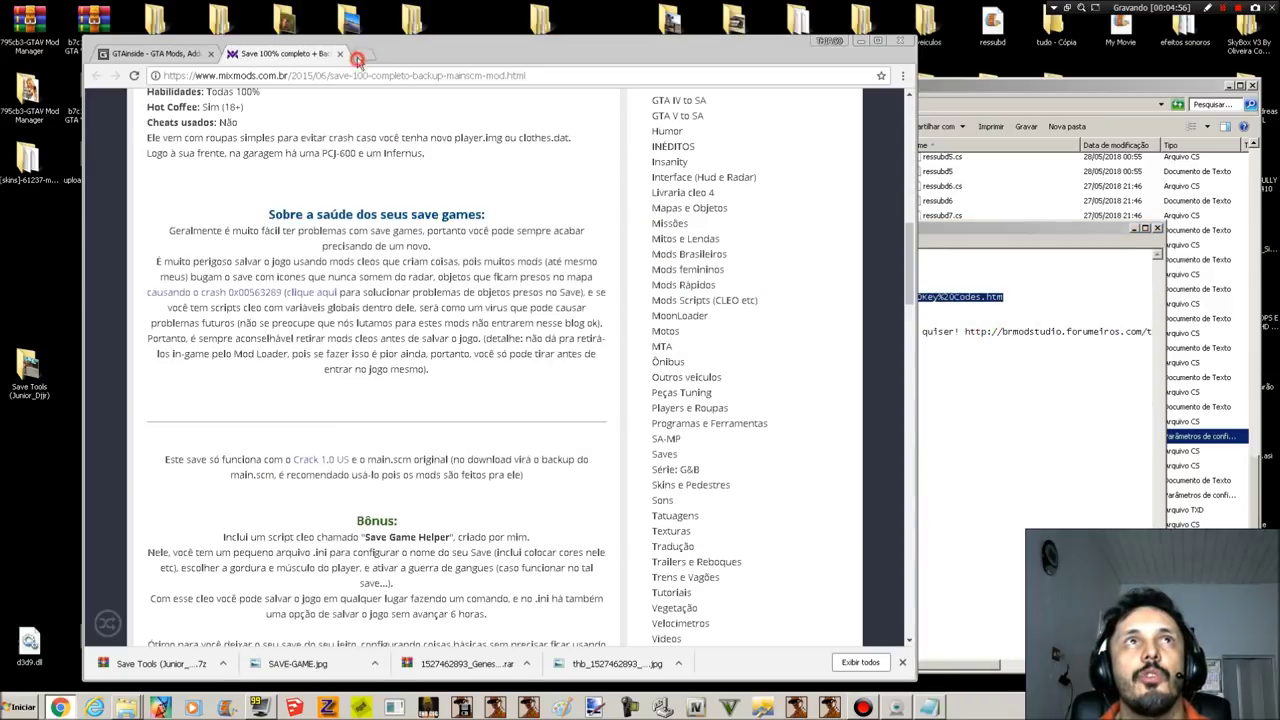
{"action": "left_click", "coordinate": [362, 54]}
{"action": "right_click", "coordinate": [362, 74]}
{"action": "left_click", "coordinate": [416, 144]}
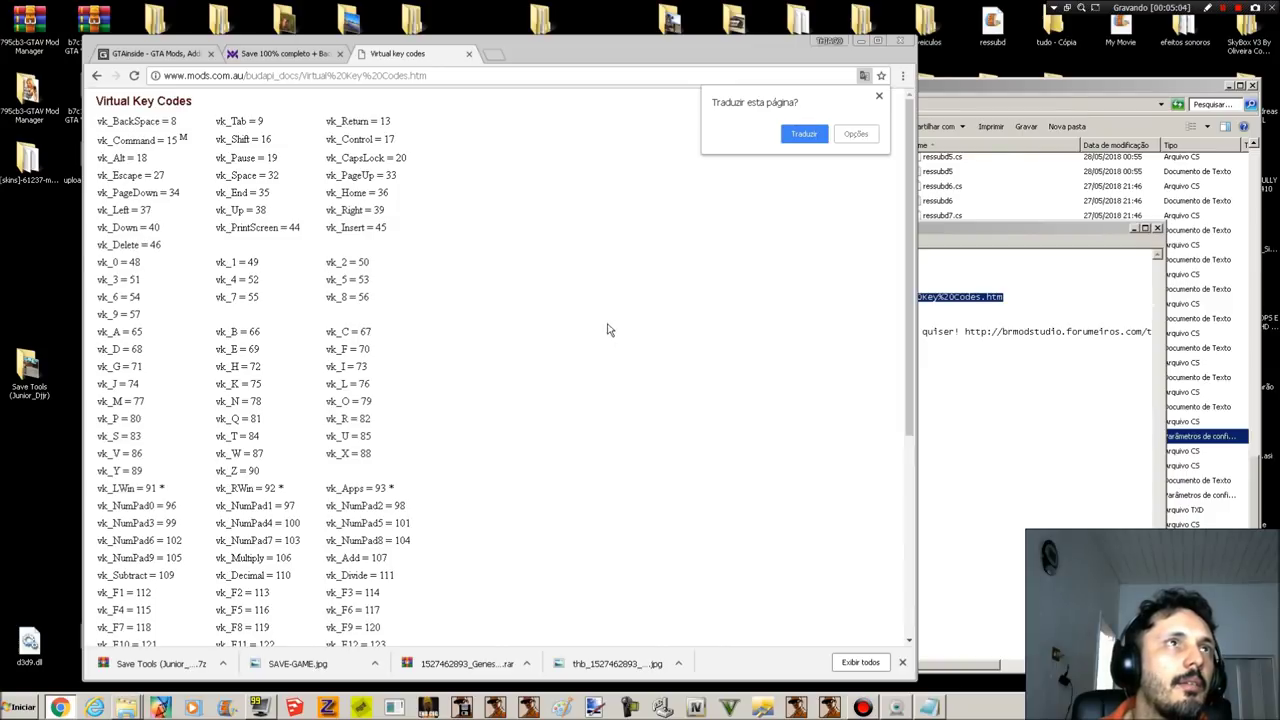
Step: Compare the Key1 and Key2 settings with the Delete and Insert entries in the Virtual Key Codes list
{"action": "left_click", "coordinate": [1009, 360]}
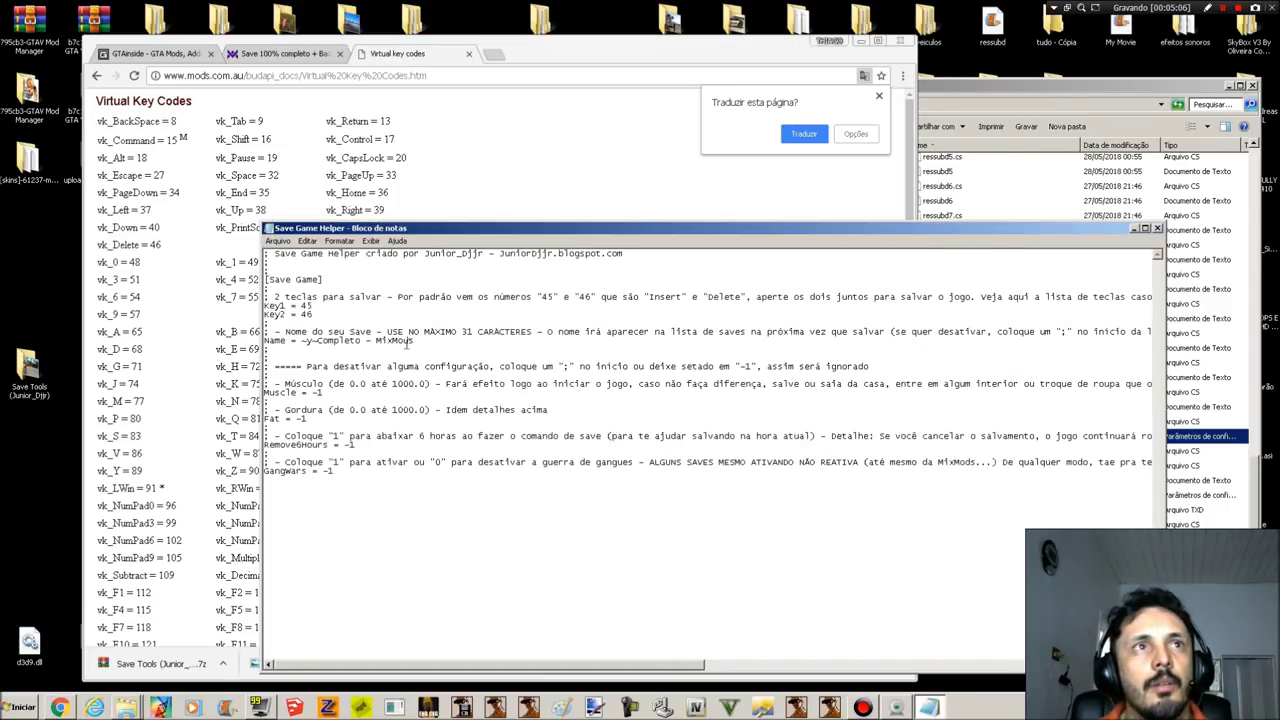
{"action": "left_click", "coordinate": [175, 290]}
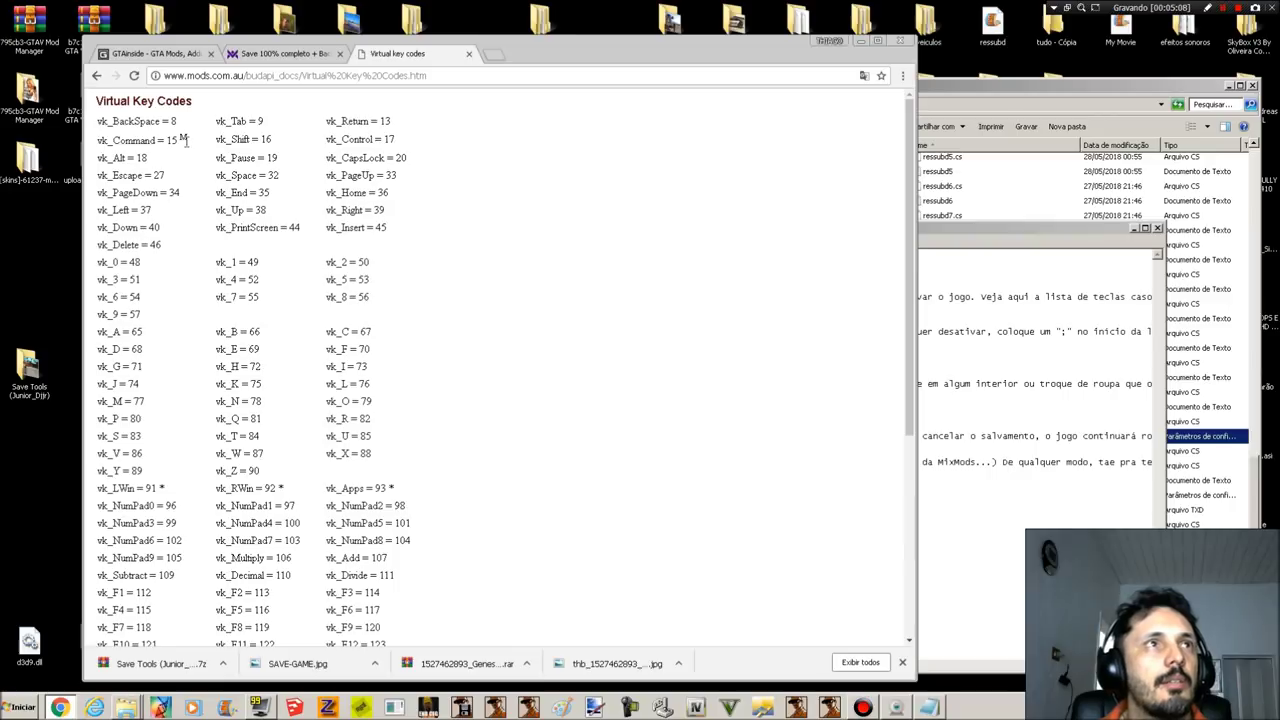
{"action": "left_click", "coordinate": [158, 245]}
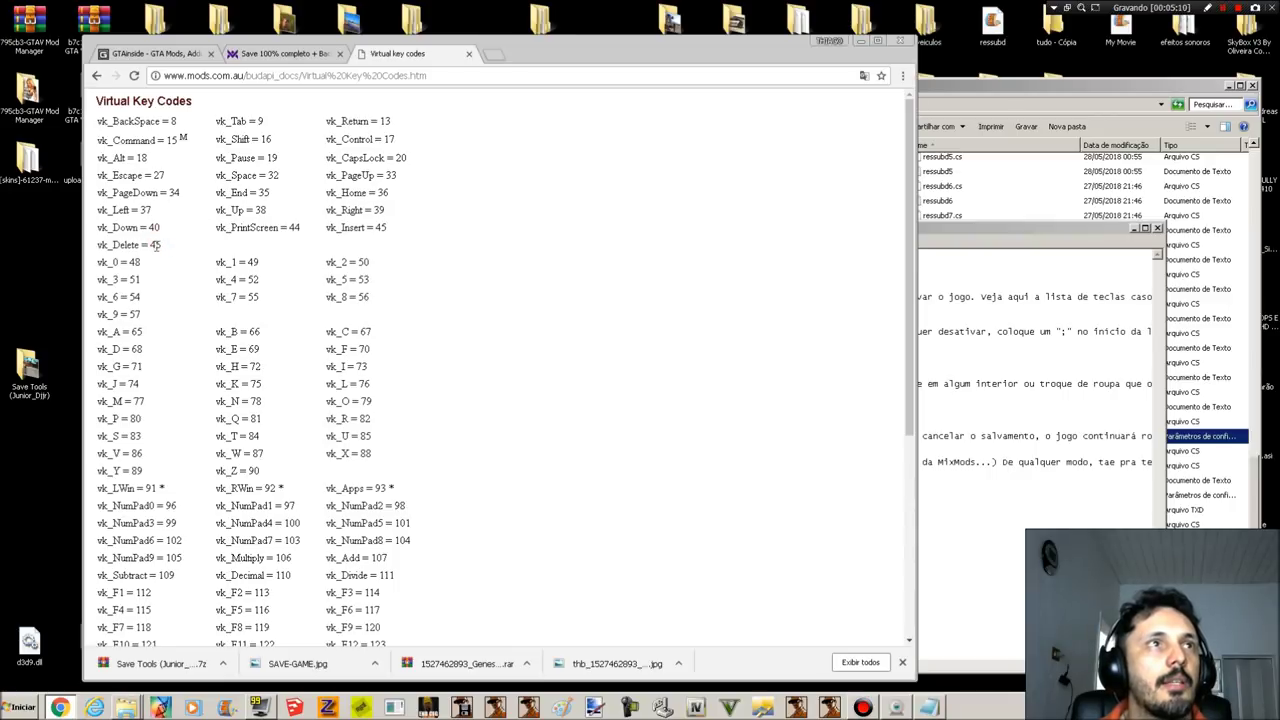
{"action": "left_click_drag", "start_coordinate": [143, 245], "coordinate": [113, 245]}
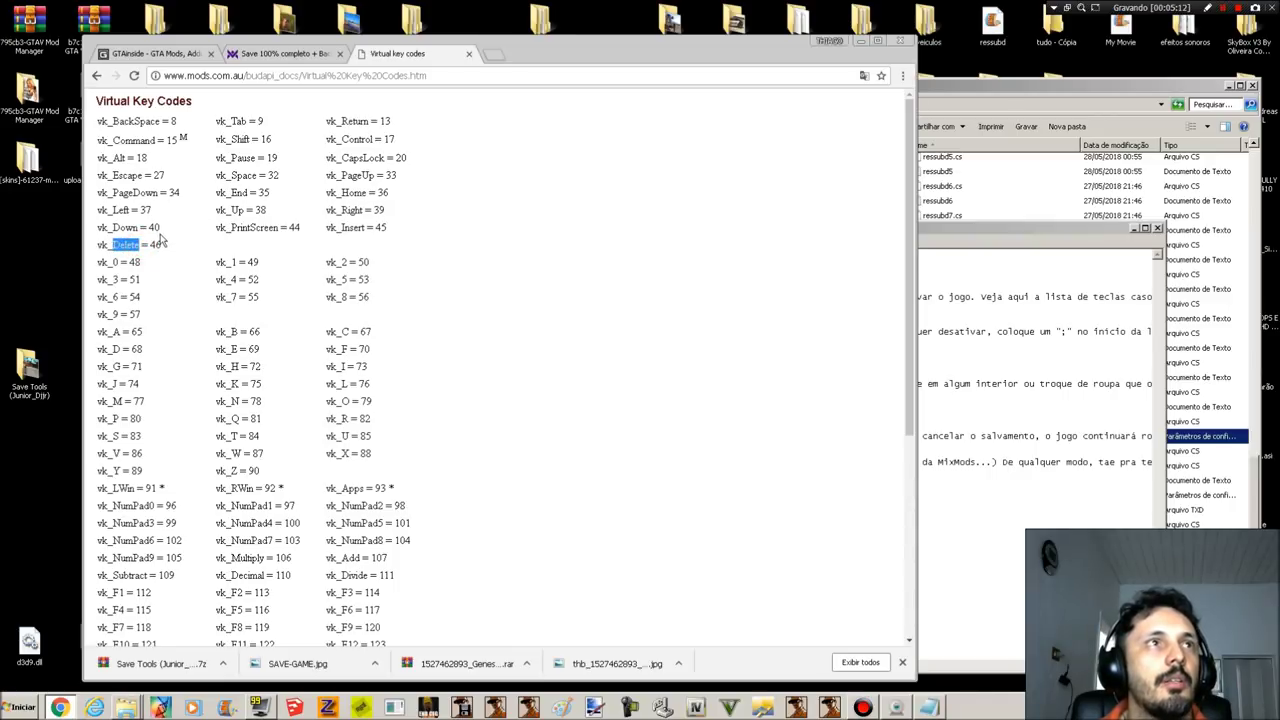
{"action": "left_click_drag", "start_coordinate": [366, 228], "coordinate": [341, 229]}
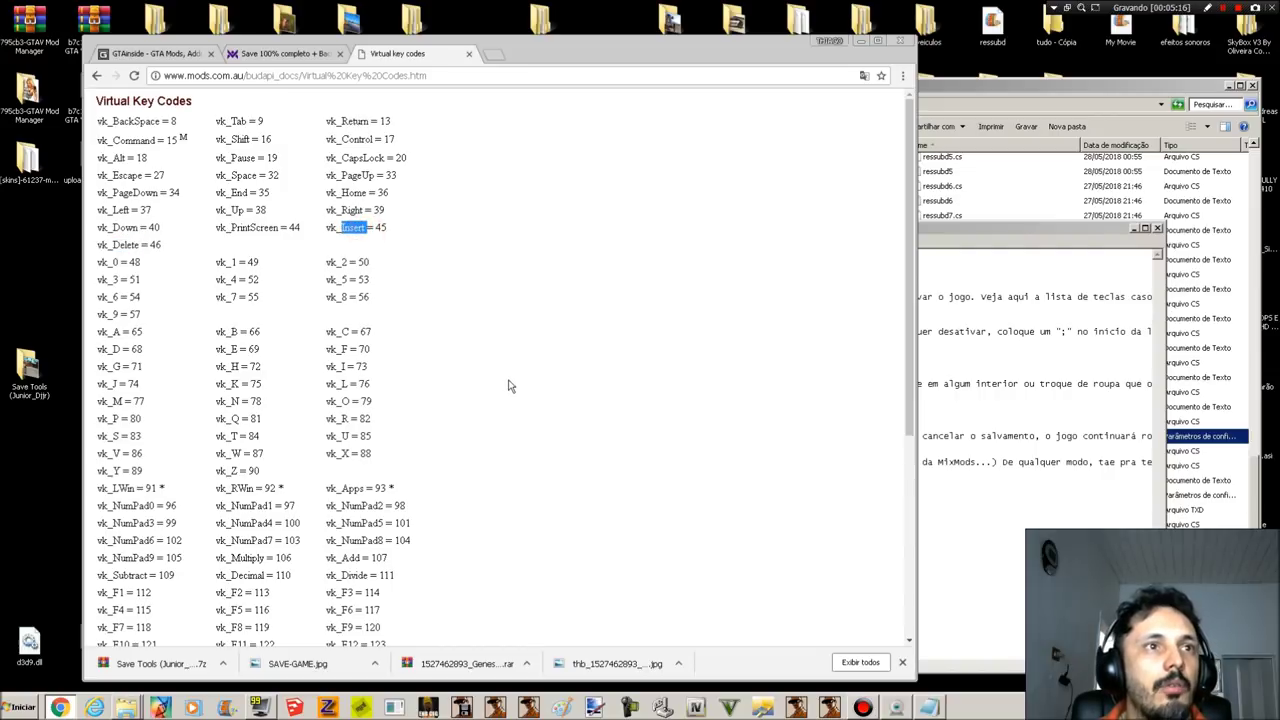
Step: Look up NumPad6 in the key code list and set Key1 to 102 in the Save Game Helper settings
{"action": "scroll", "coordinate": [522, 449], "scroll_direction": "down", "scroll_amount": 1}
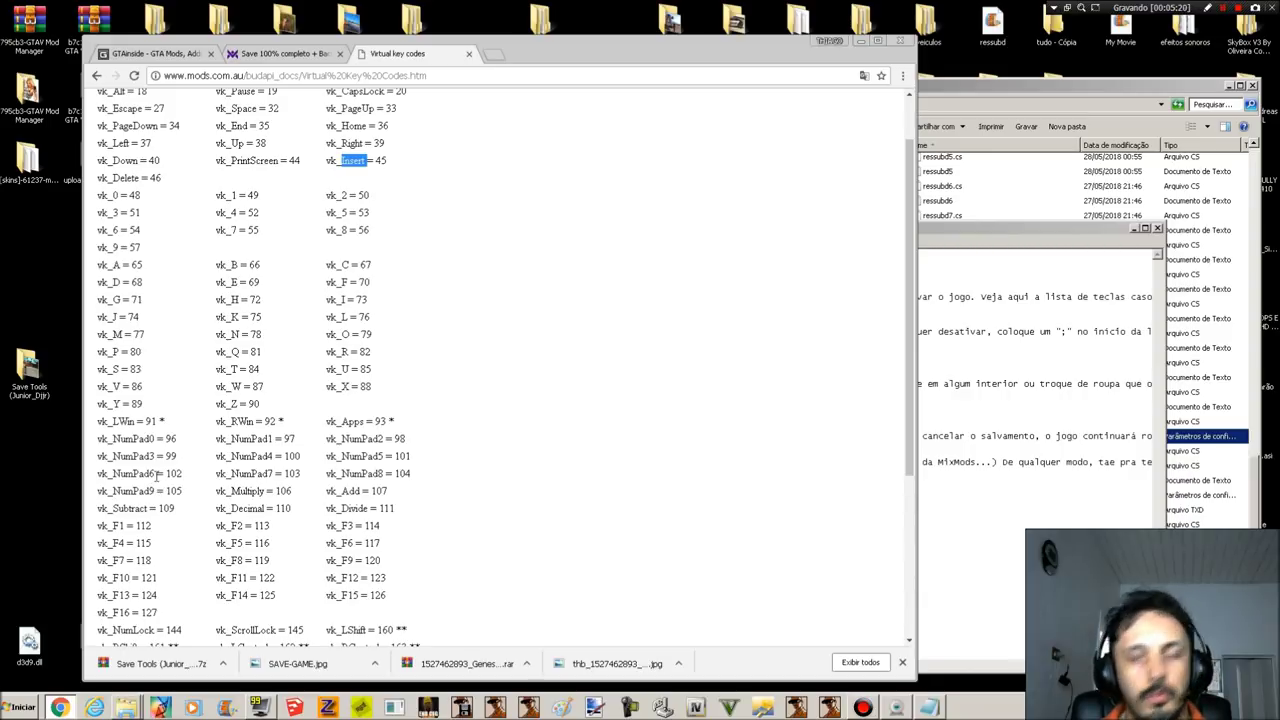
{"action": "left_click_drag", "start_coordinate": [157, 477], "coordinate": [148, 475]}
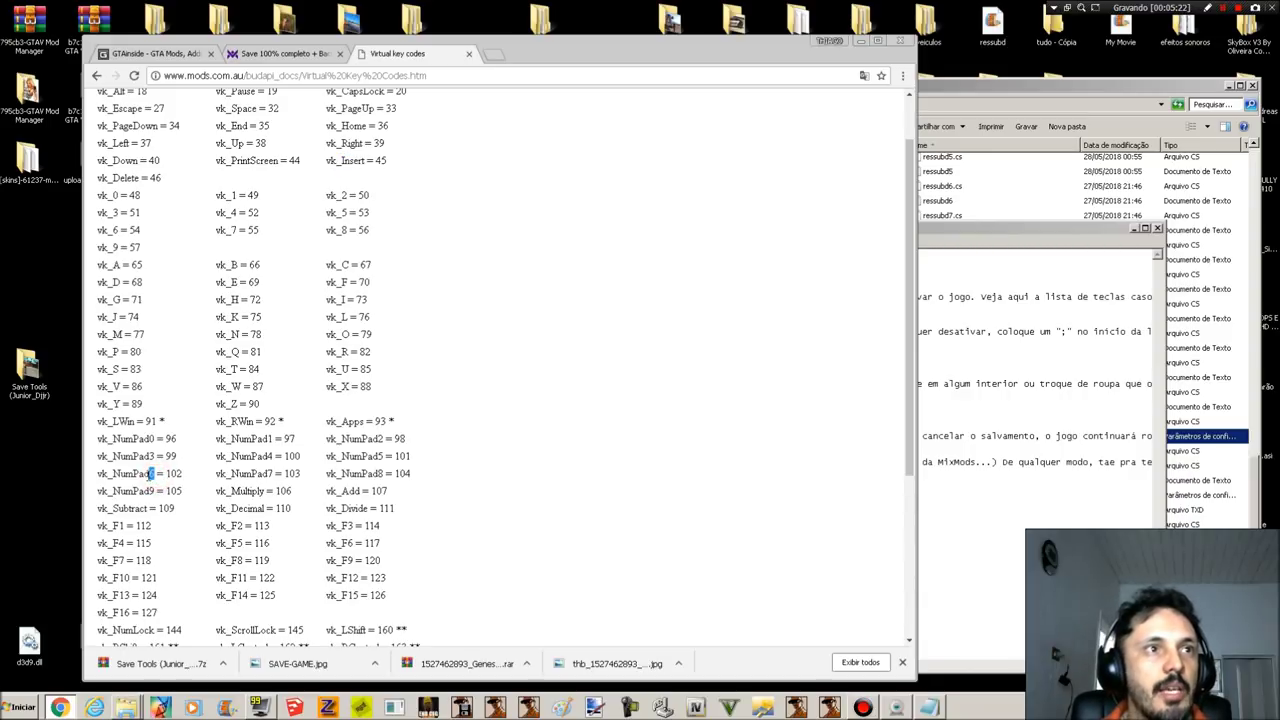
{"action": "double_click", "coordinate": [173, 474]}
{"action": "left_click", "coordinate": [975, 490]}
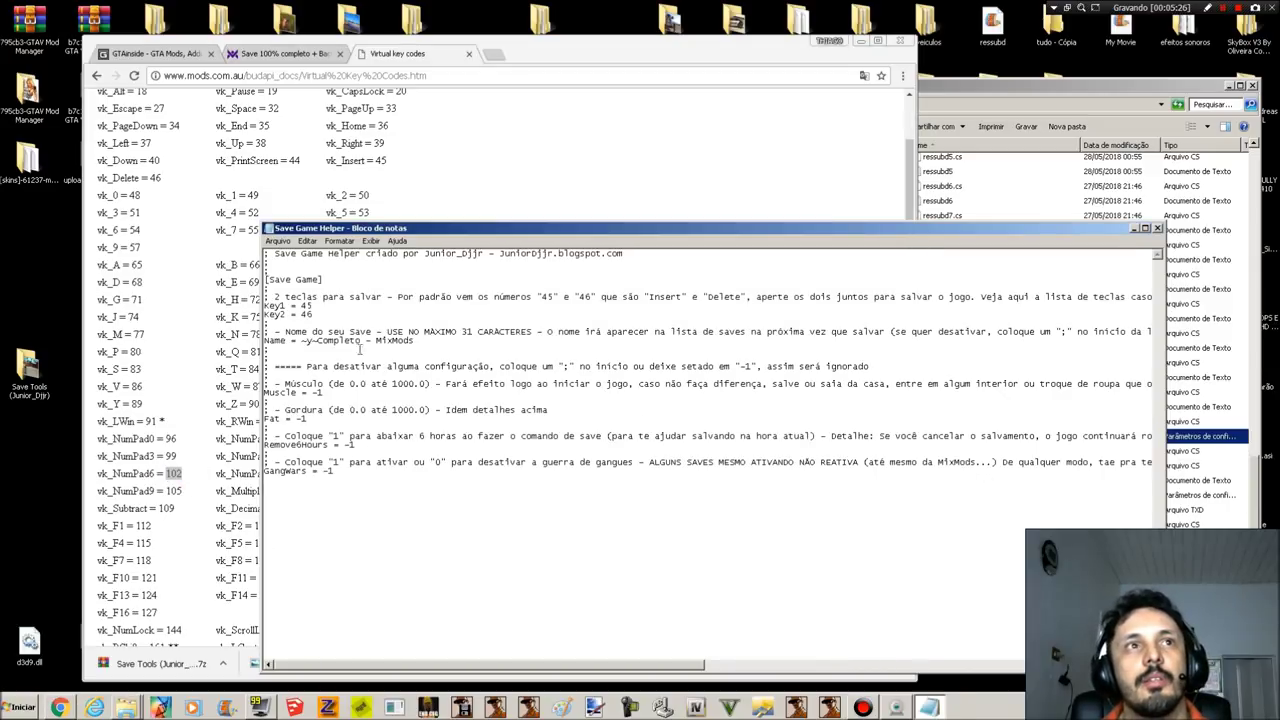
{"action": "double_click", "coordinate": [310, 306]}
{"action": "type", "text": "102"}
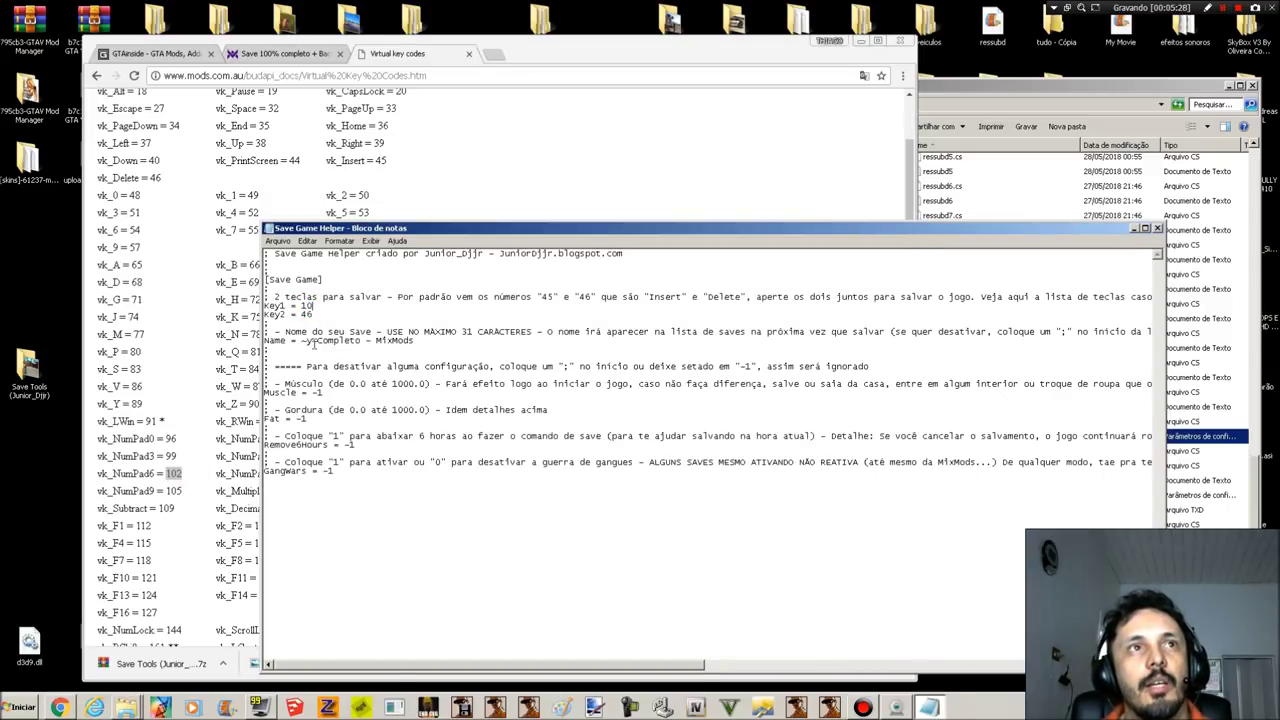